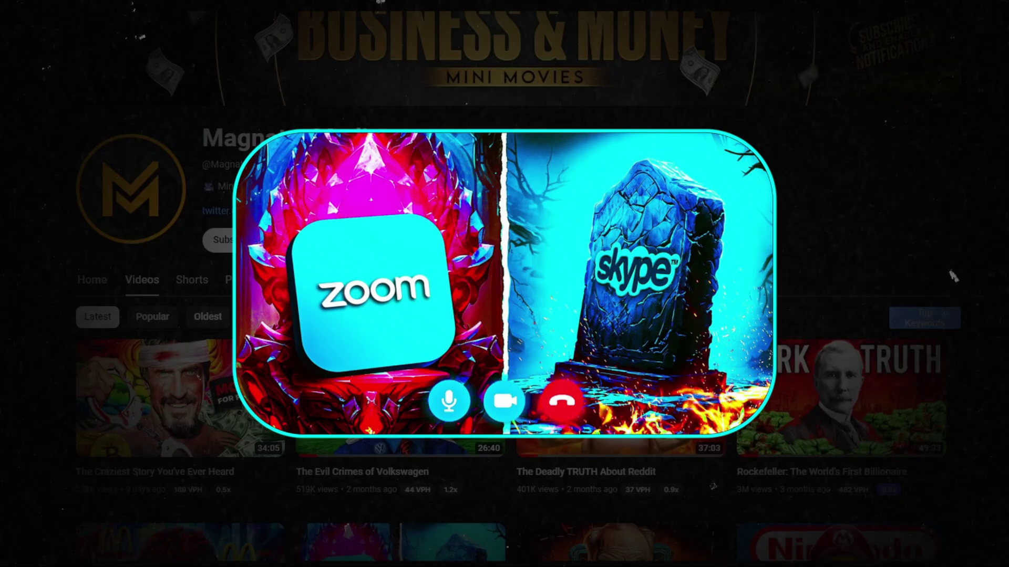
scroll(954, 277, down, 7)
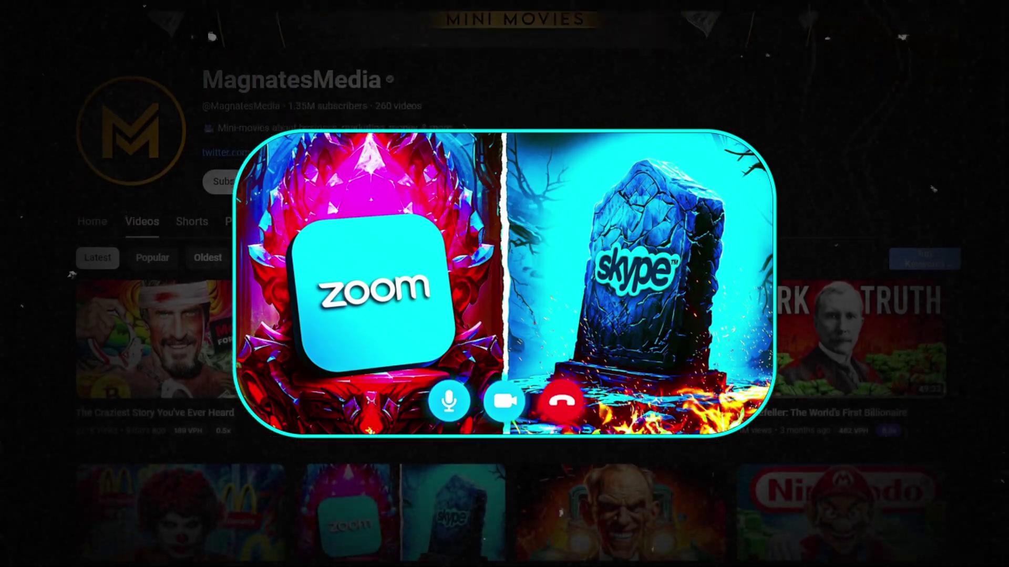
scroll(504, 284, down, 5)
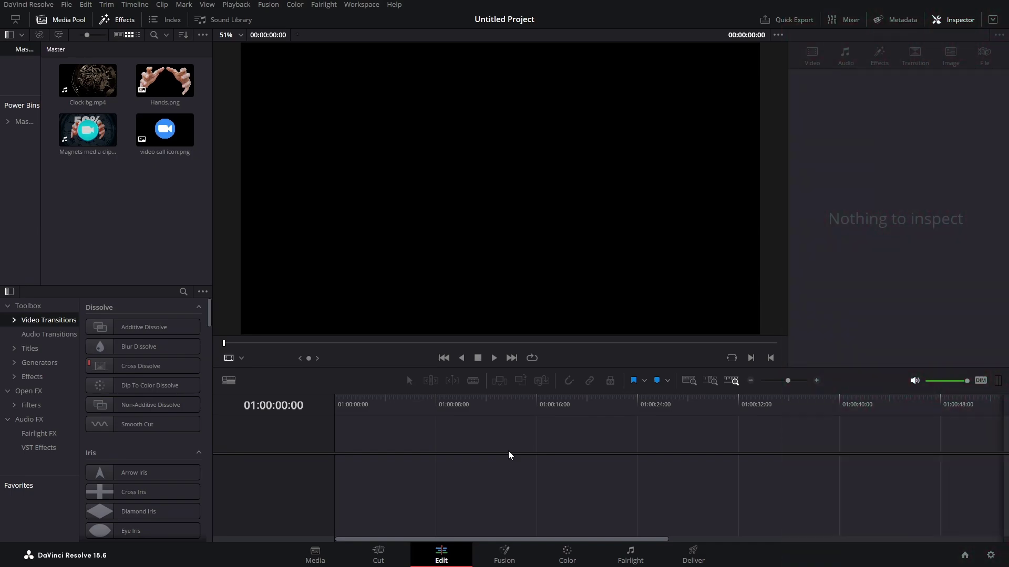
Step: Place Magnets media clip.mp4 at the start of a new timeline and play it through
drag(74, 137, 344, 457)
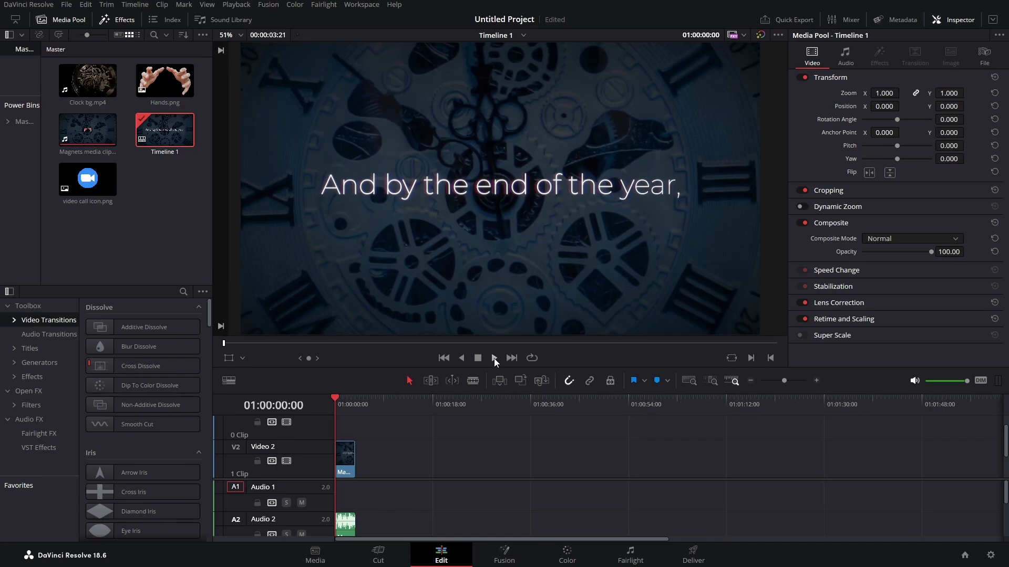
click(494, 359)
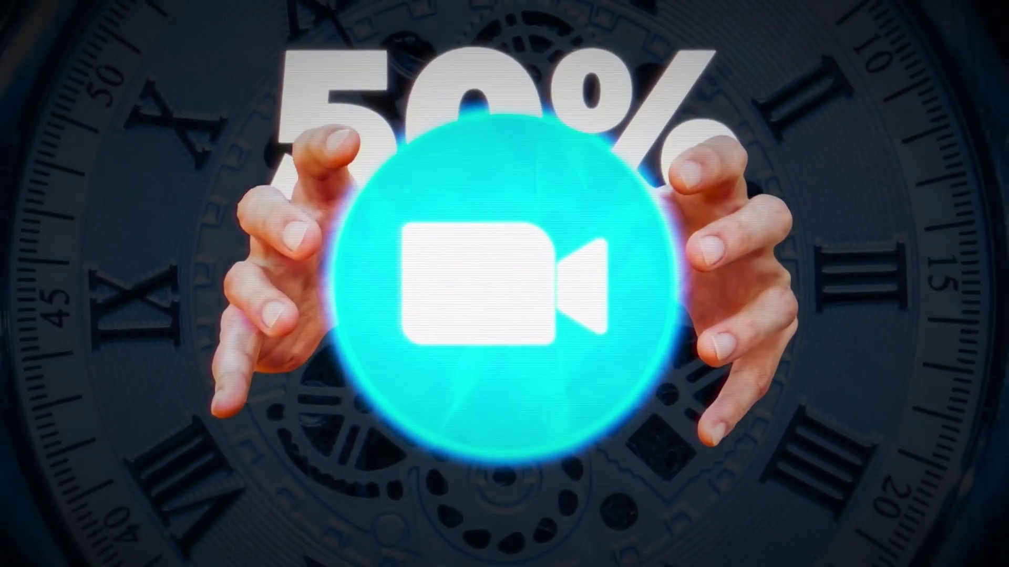
click(494, 359)
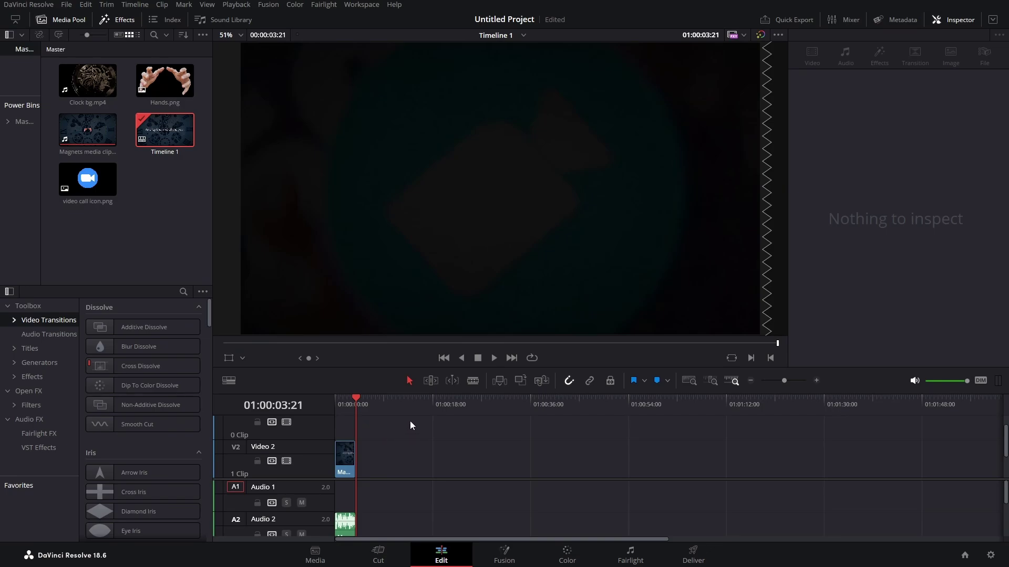
Step: Add a Fusion Composition on the track above the clip, matching its length, and open it on the Fusion page
click(32, 377)
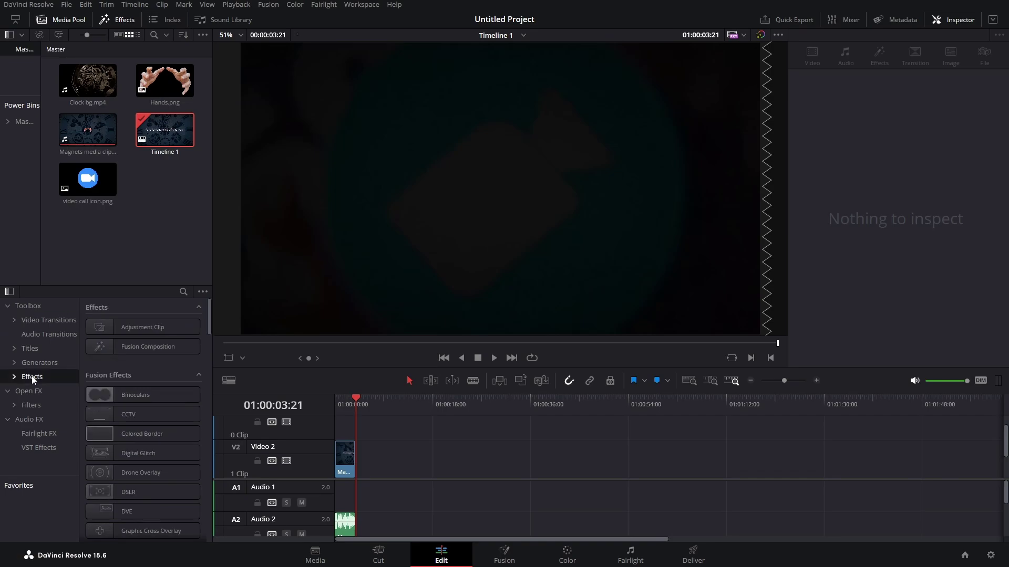
drag(131, 348, 355, 423)
click(403, 457)
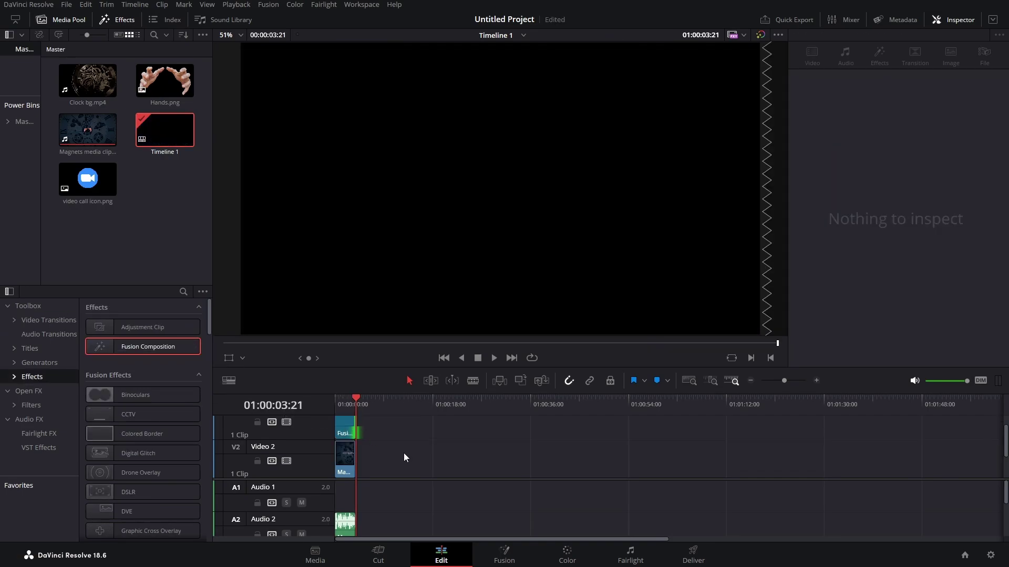
click(345, 402)
click(346, 431)
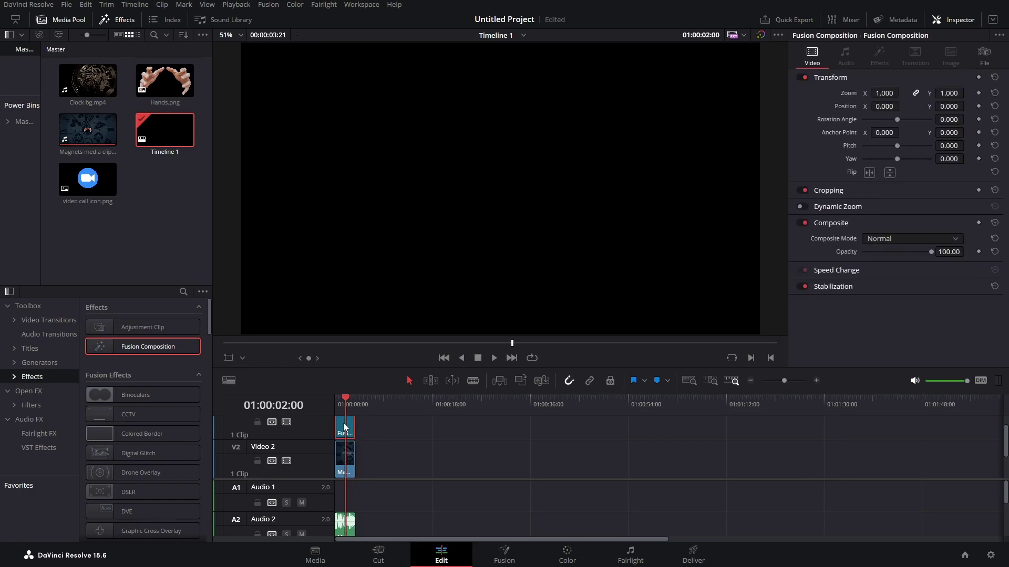
click(501, 558)
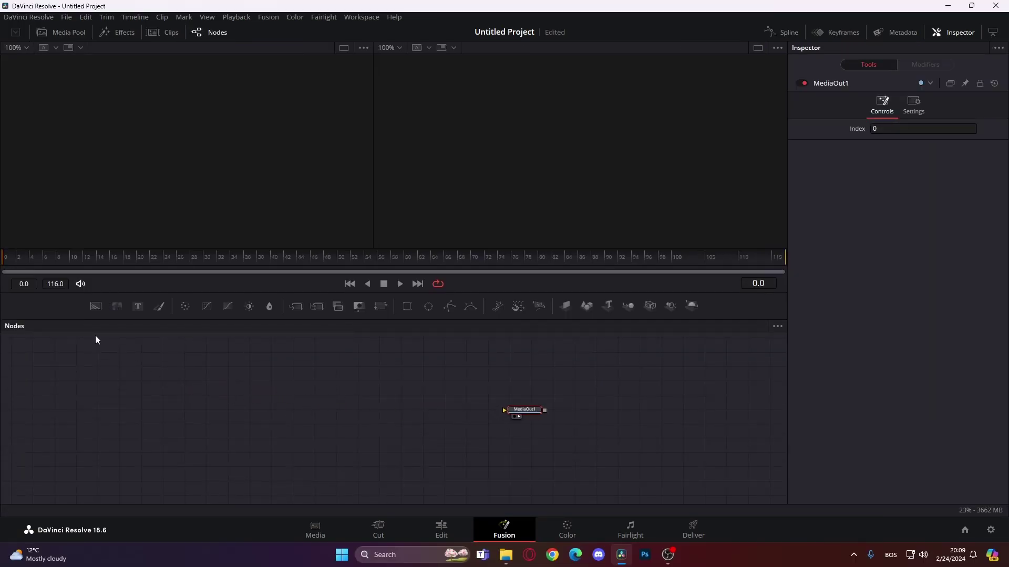
Step: Add a Background node feeding MediaOut1, place it well ahead of the output, and move both nodes lower in the graph
drag(97, 307, 525, 412)
drag(307, 409, 100, 407)
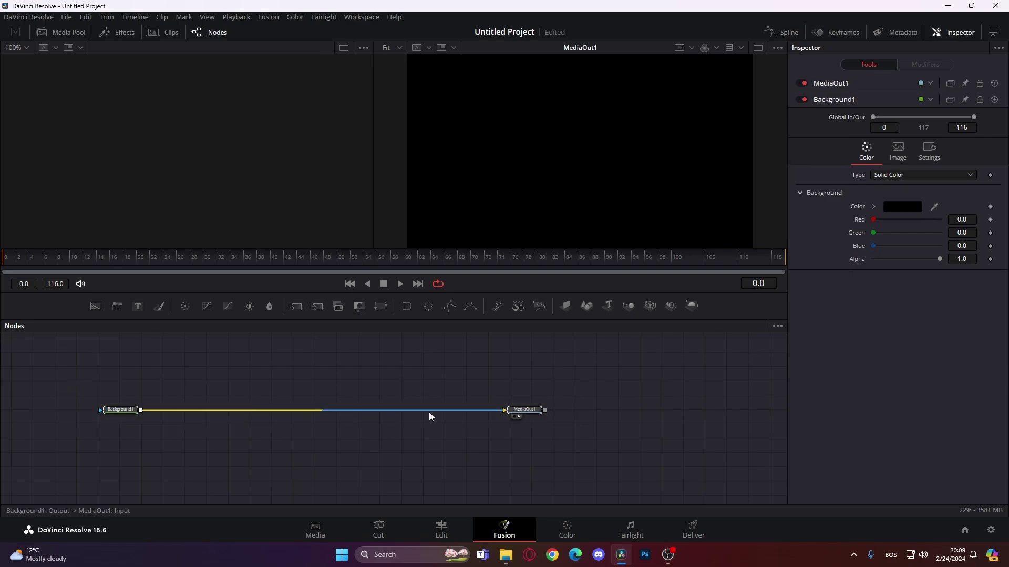
drag(520, 415, 527, 470)
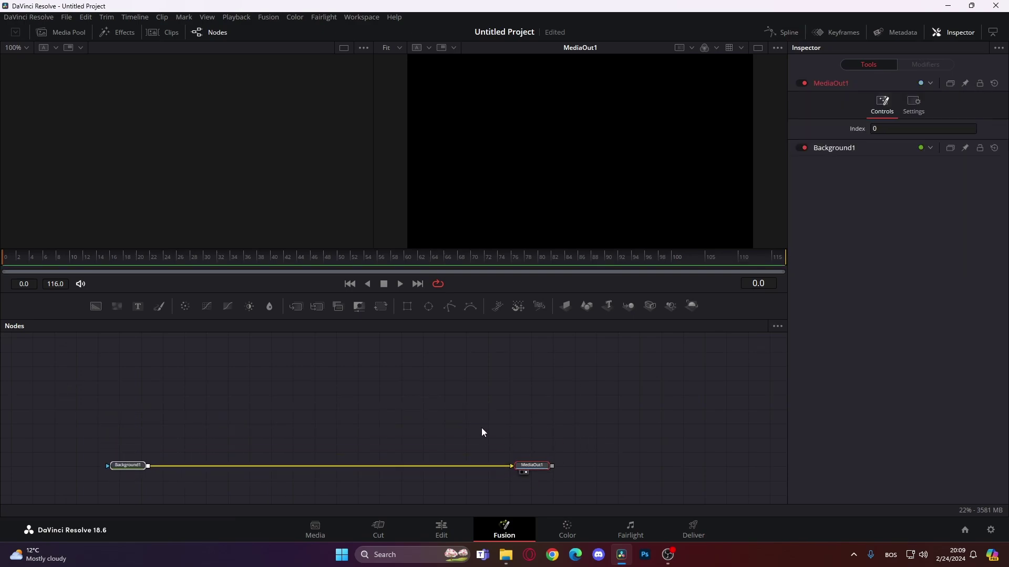
click(406, 405)
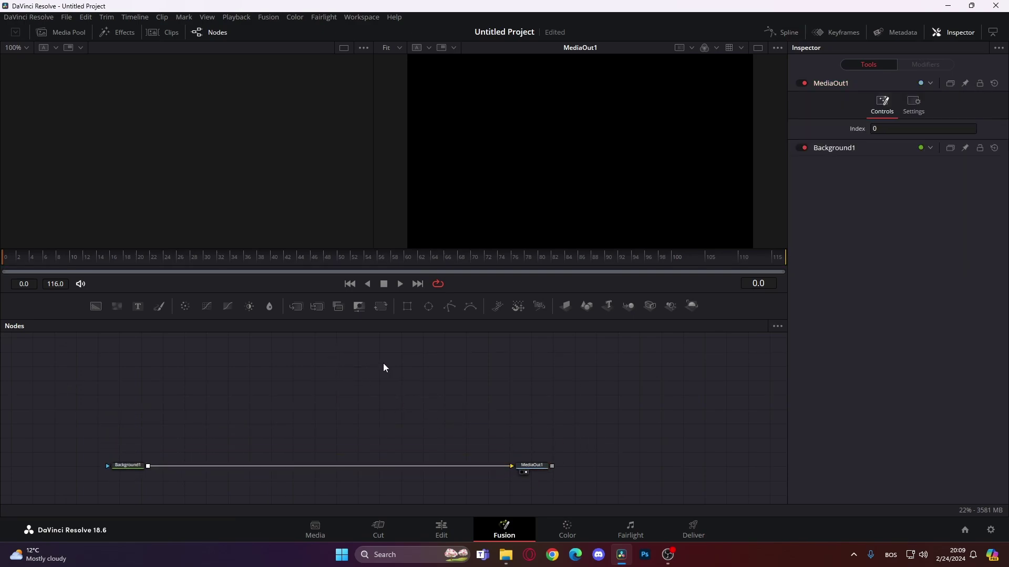
Step: Add Magnets media clip.mp4 as an unconnected reference node and show it in the first viewer, keeping the dual-viewer layout
click(73, 33)
drag(198, 72, 537, 403)
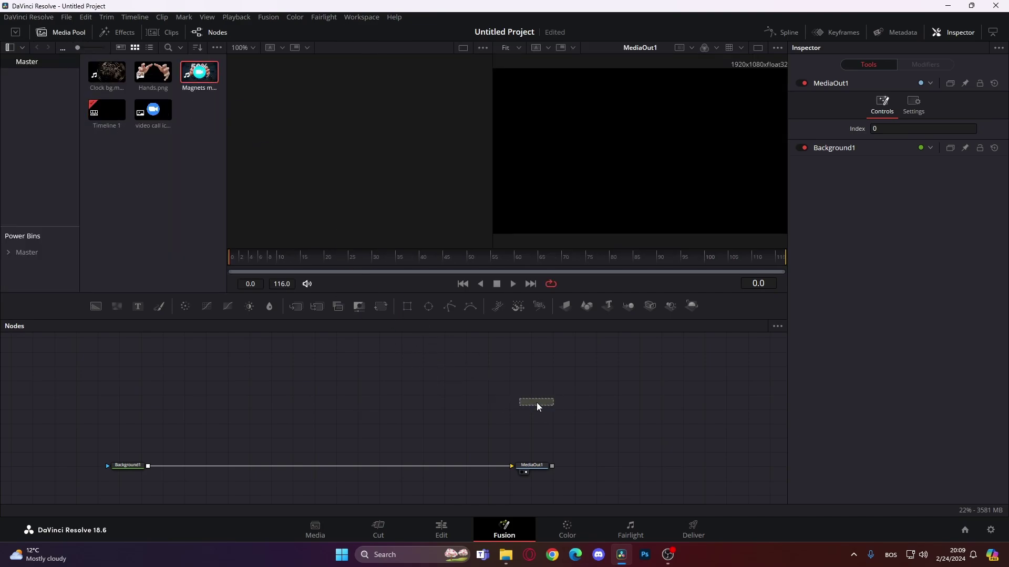
key(1)
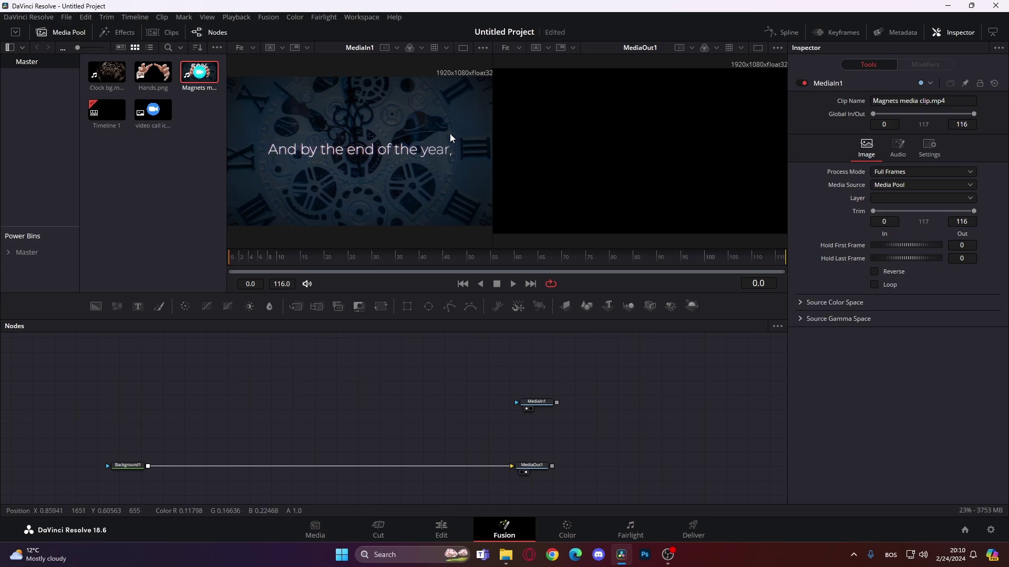
click(757, 49)
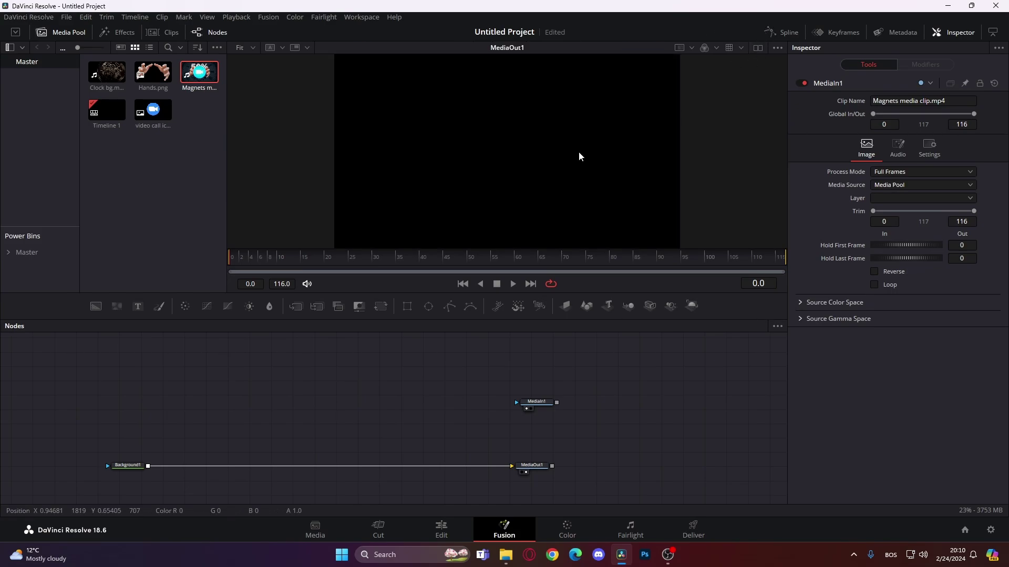
click(758, 49)
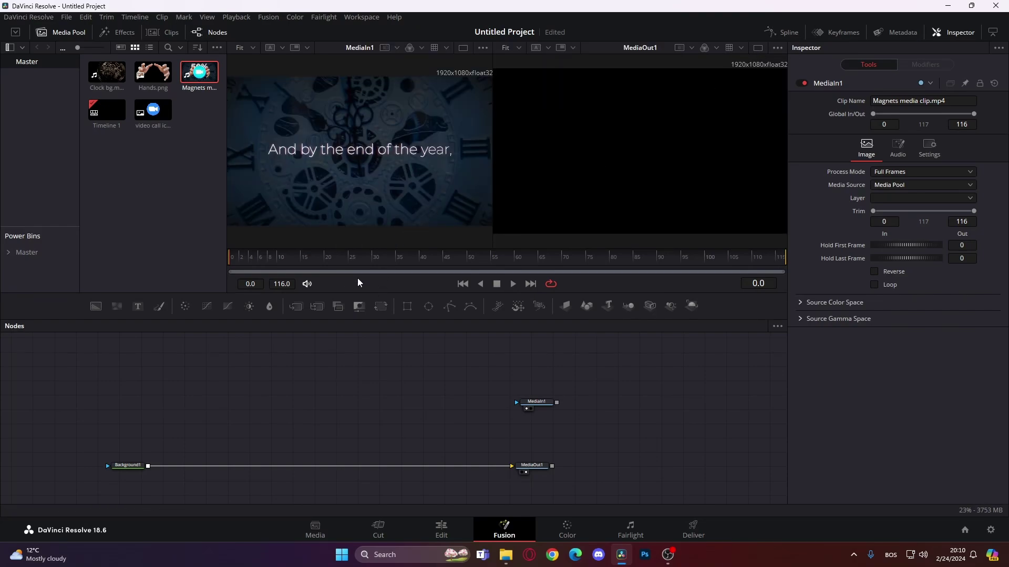
Step: Add Clock bg.mp4 to the node graph above the background and rename its node clock
click(165, 110)
ctrl+click(109, 74)
ctrl+click(156, 77)
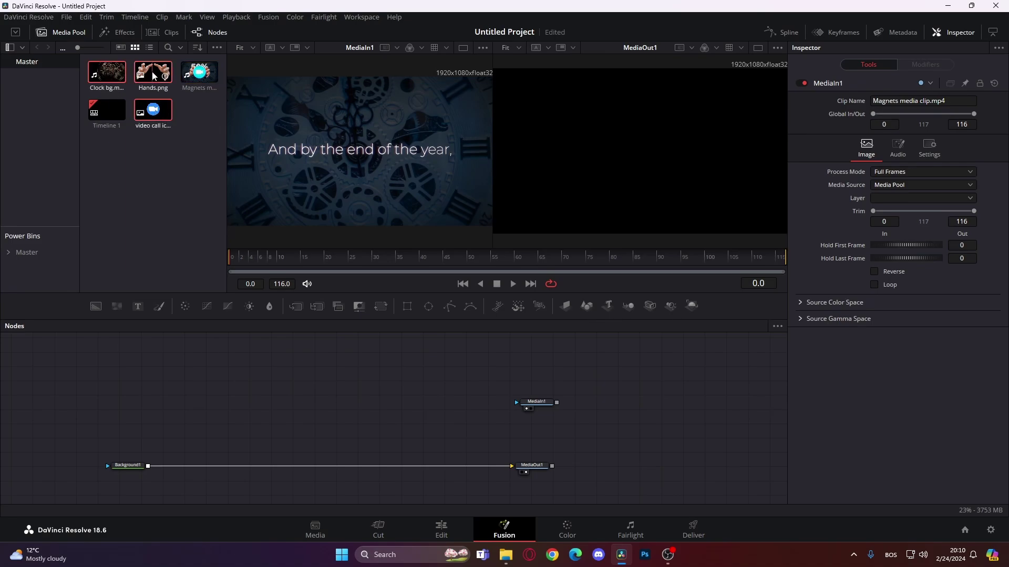
drag(107, 74, 142, 406)
key(F2)
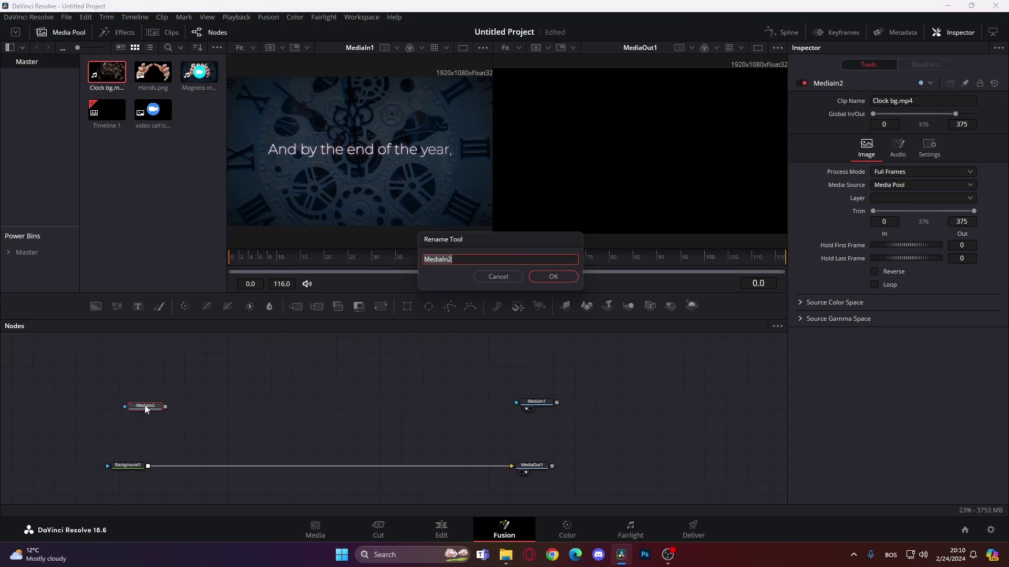
text(clock)
key(Return)
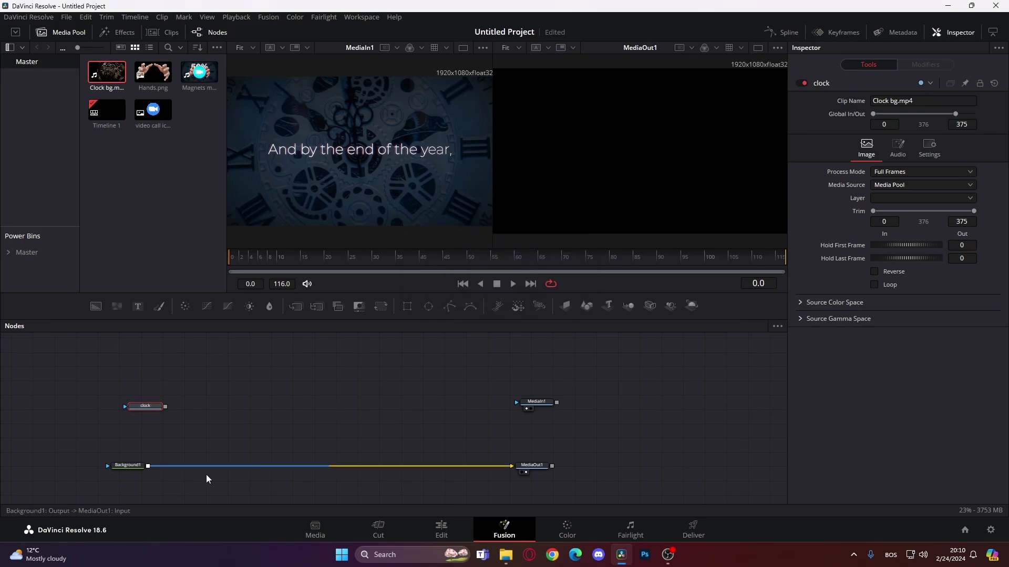
Step: Add Hands.png to the node graph beside the clock node and rename its node hands
drag(153, 72, 219, 395)
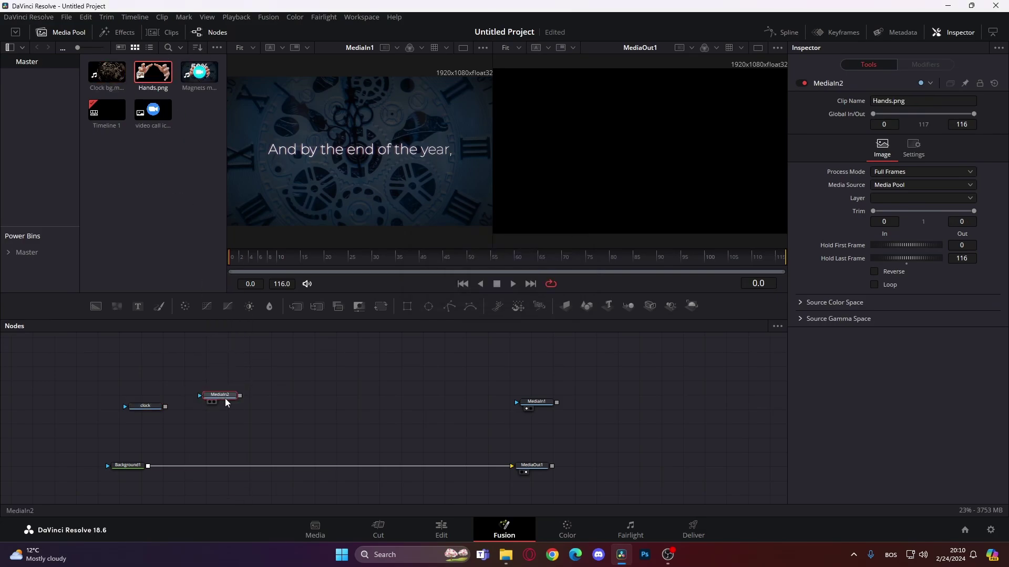
key(F2)
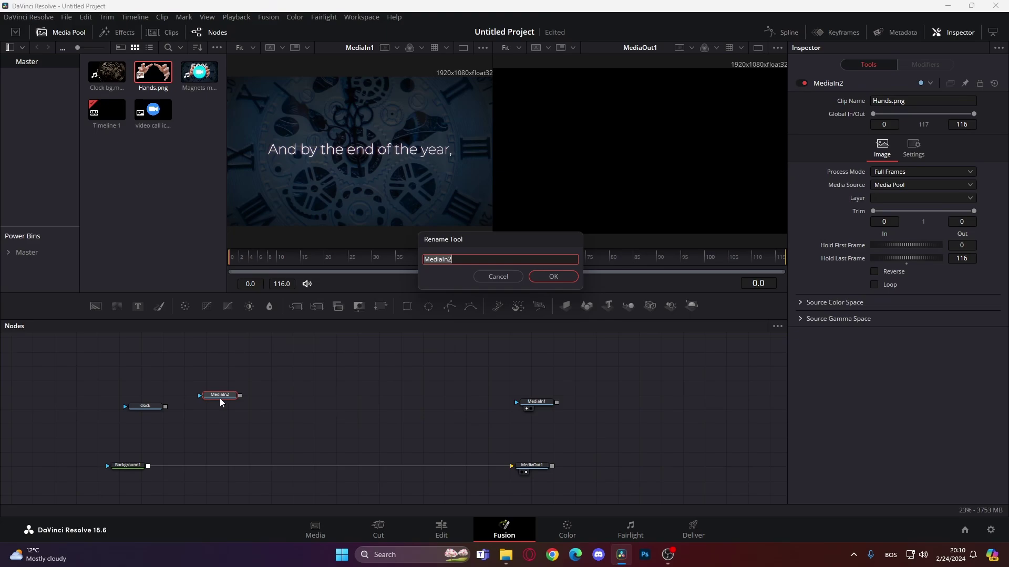
text(hands)
key(Return)
Step: Add video call icon.png to the node graph beside the hands node and rename its node videoicon
drag(153, 109, 280, 390)
key(F2)
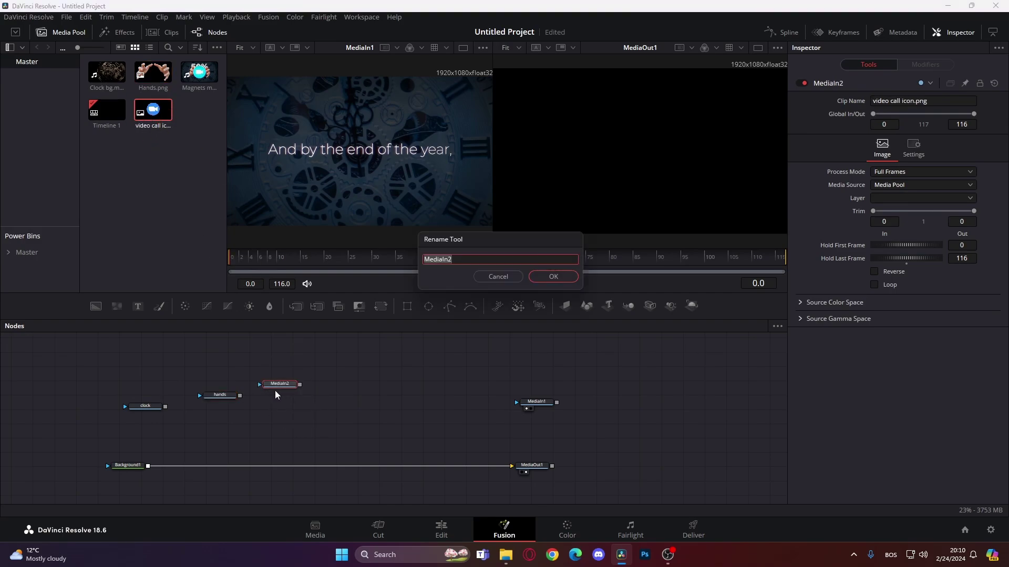
text(video icon)
key(Return)
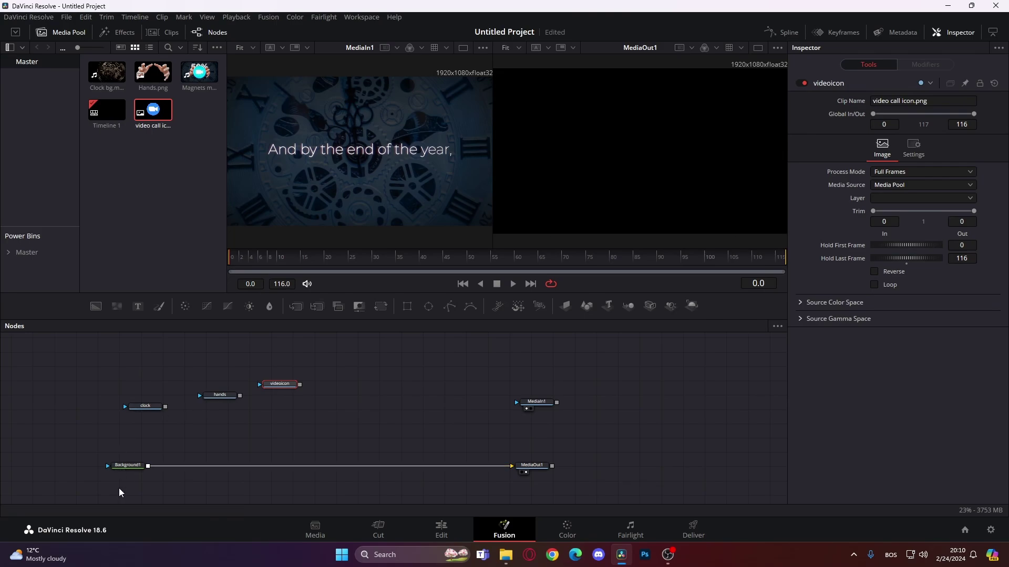
Step: Shift the Background and MediaOut row lower, merge the clock over the background, and align the clock node above the merge
drag(89, 449, 536, 485)
click(384, 445)
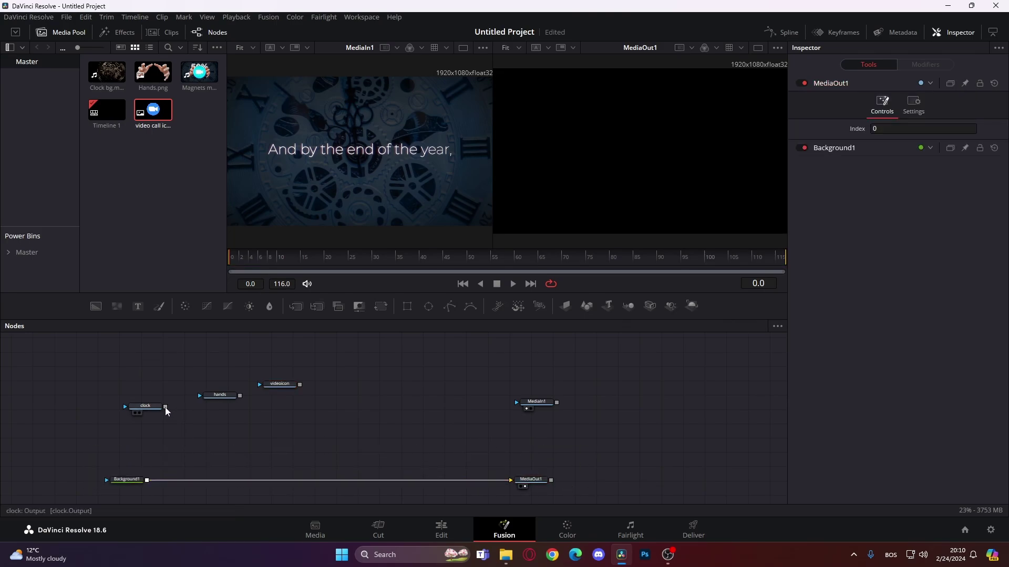
drag(165, 407, 149, 478)
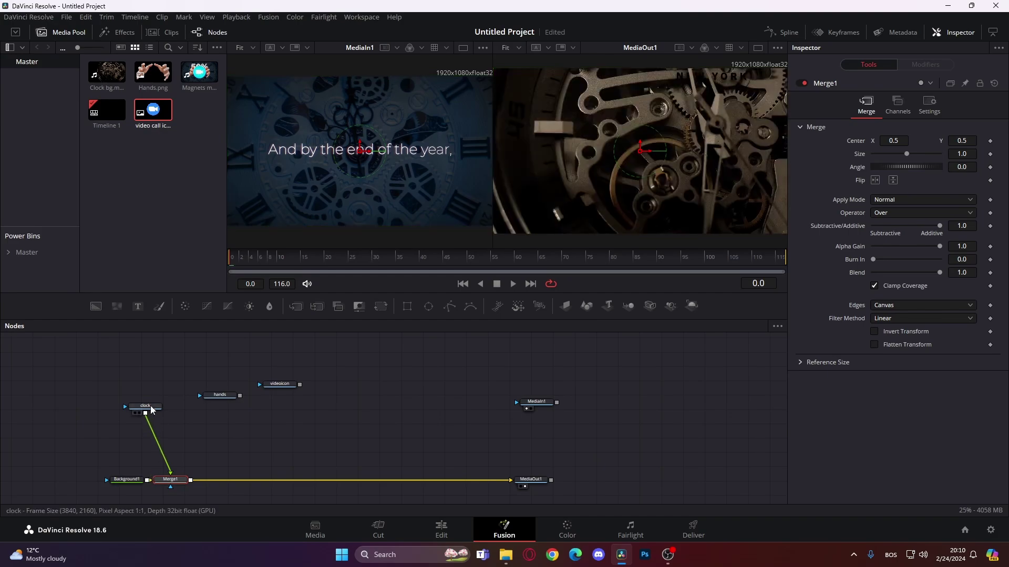
drag(153, 408, 176, 417)
Step: Insert a Transform node between the clock and its merge, and line the nodes up vertically
click(176, 416)
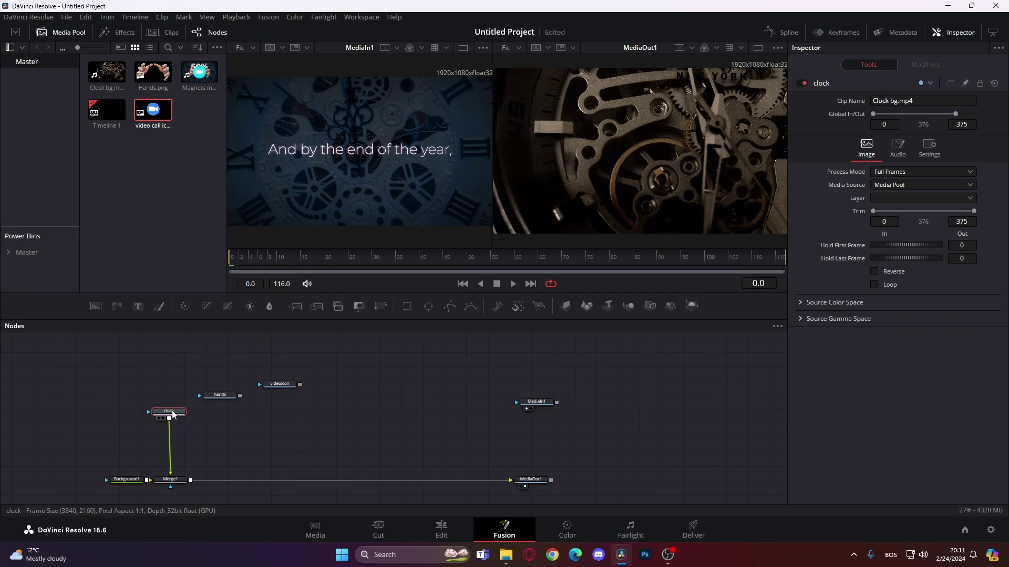
key(shift+space)
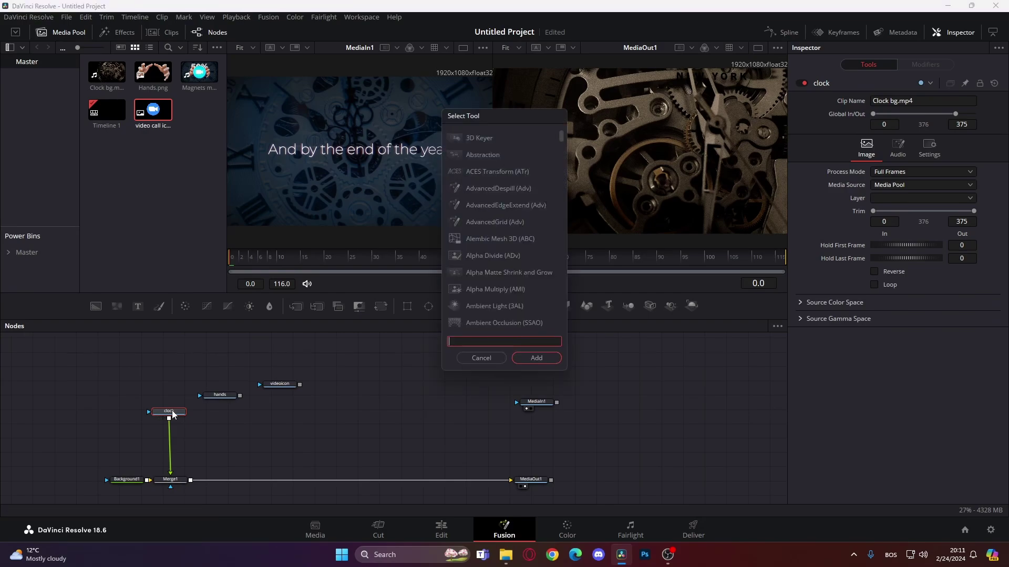
text(transform)
key(Return)
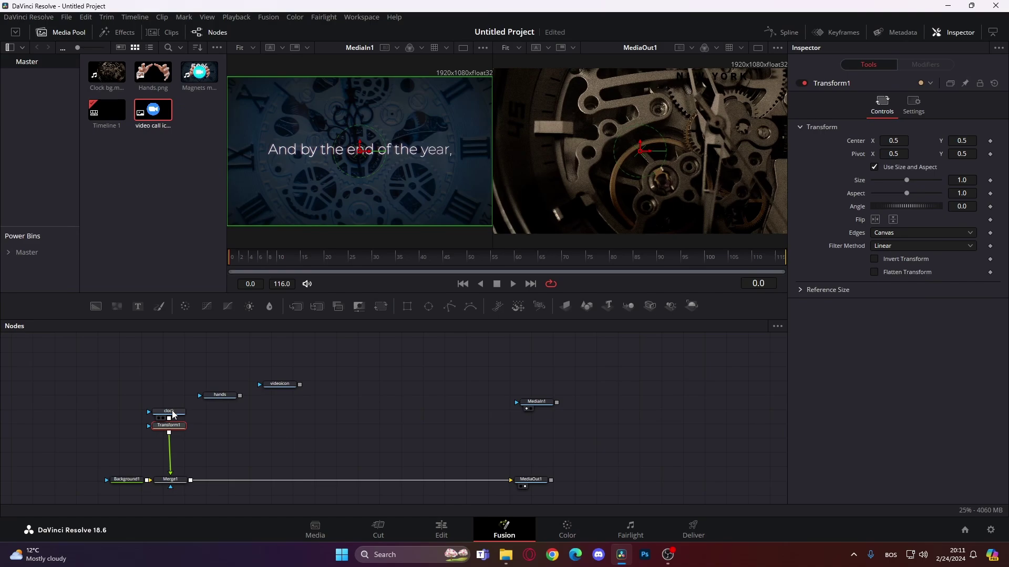
drag(174, 426, 176, 461)
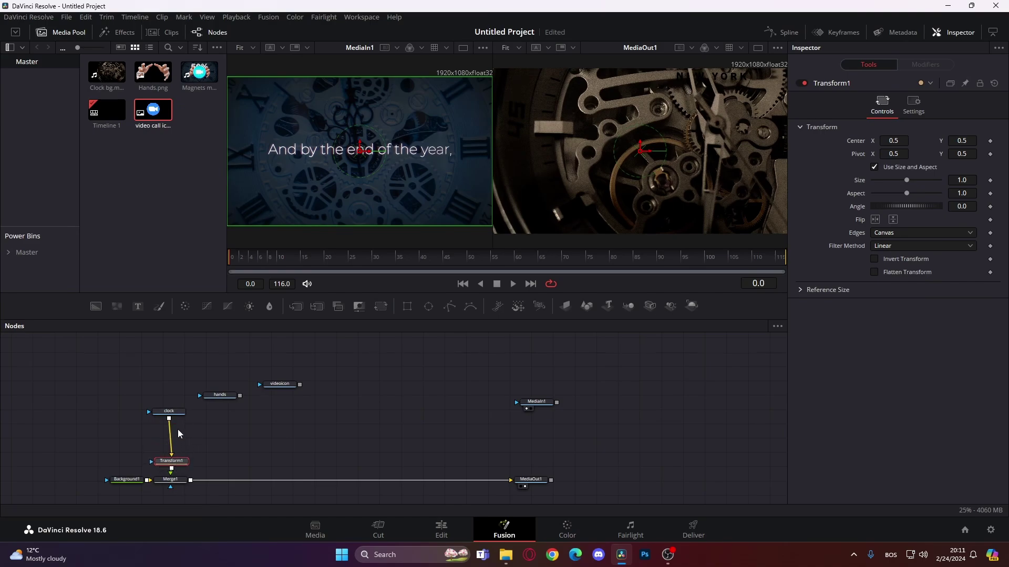
drag(169, 411, 174, 411)
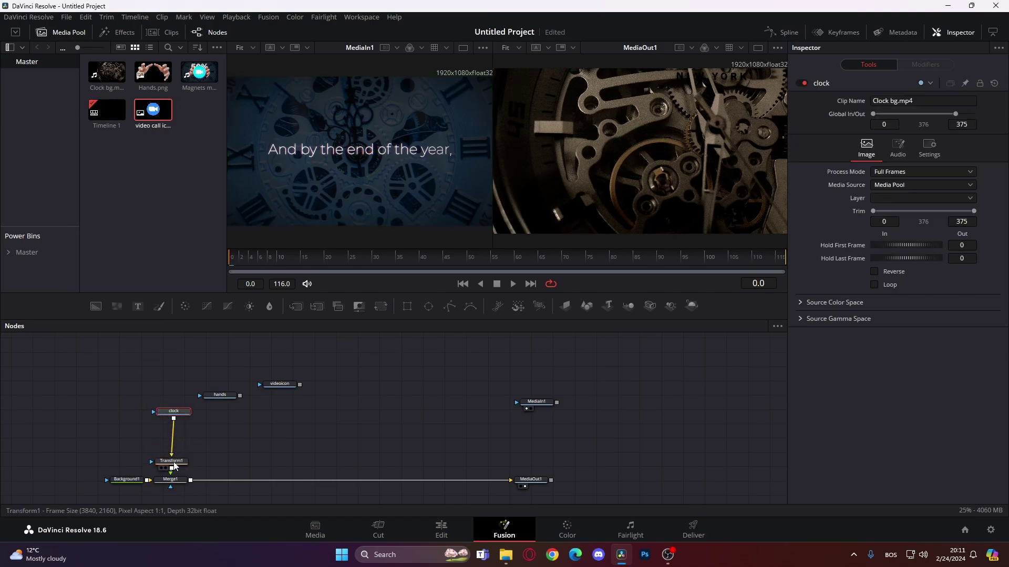
Step: In the clock's Transform, set size 0.5, pivot X 0.632, Y 0.581 and center X 0.388, Y 0.446
click(173, 463)
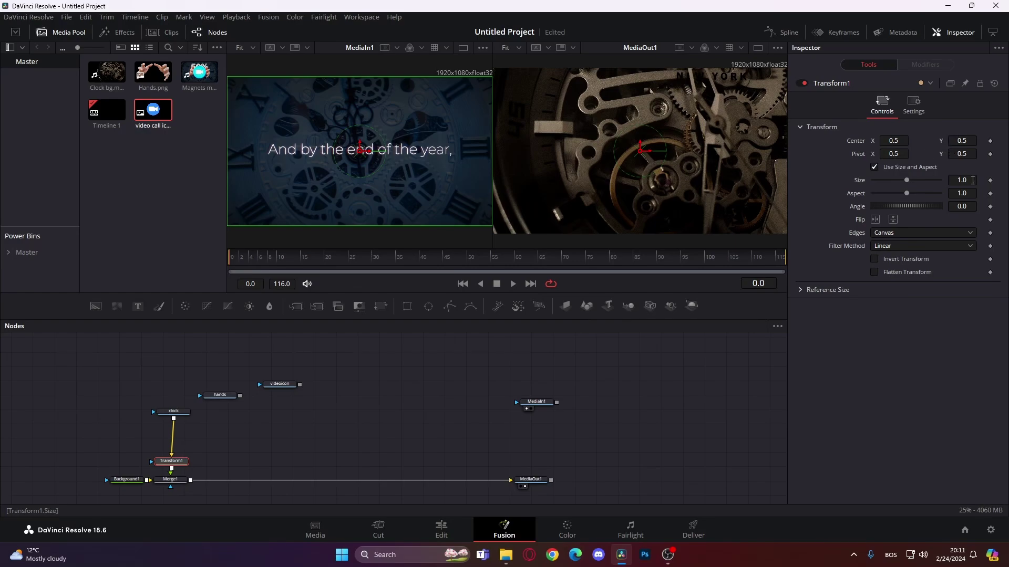
drag(972, 180, 943, 180)
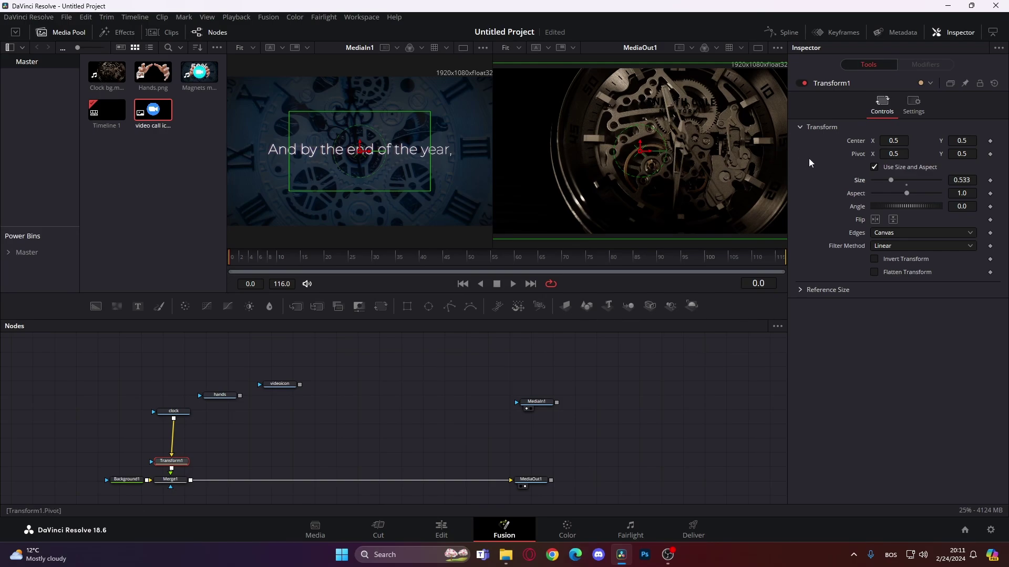
mouse_move(893, 153)
mouse_down()
mouse_move(973, 153)
mouse_move(888, 153)
mouse_move(888, 140)
mouse_up()
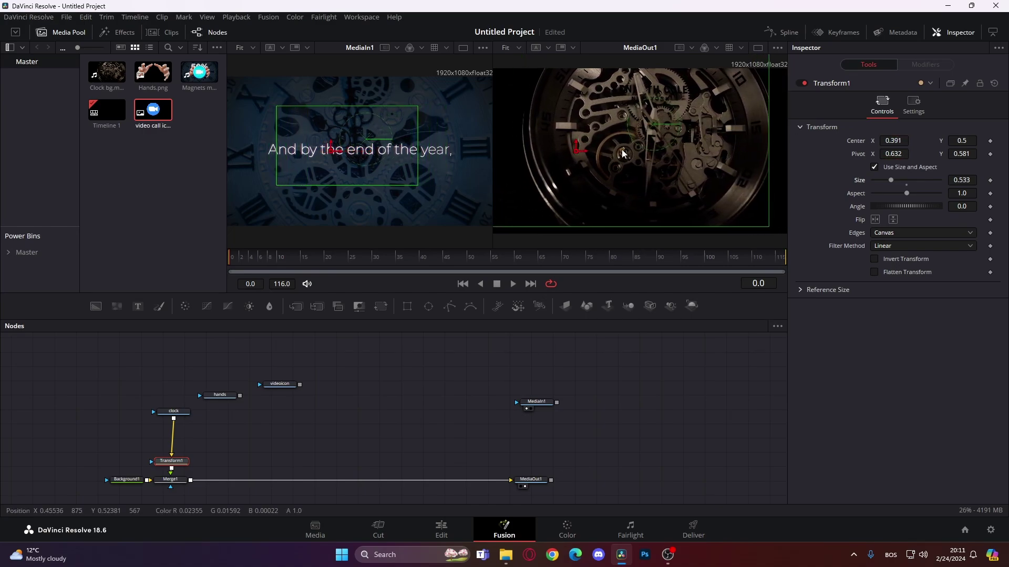
scroll(625, 157, down, 1)
drag(962, 141, 892, 138)
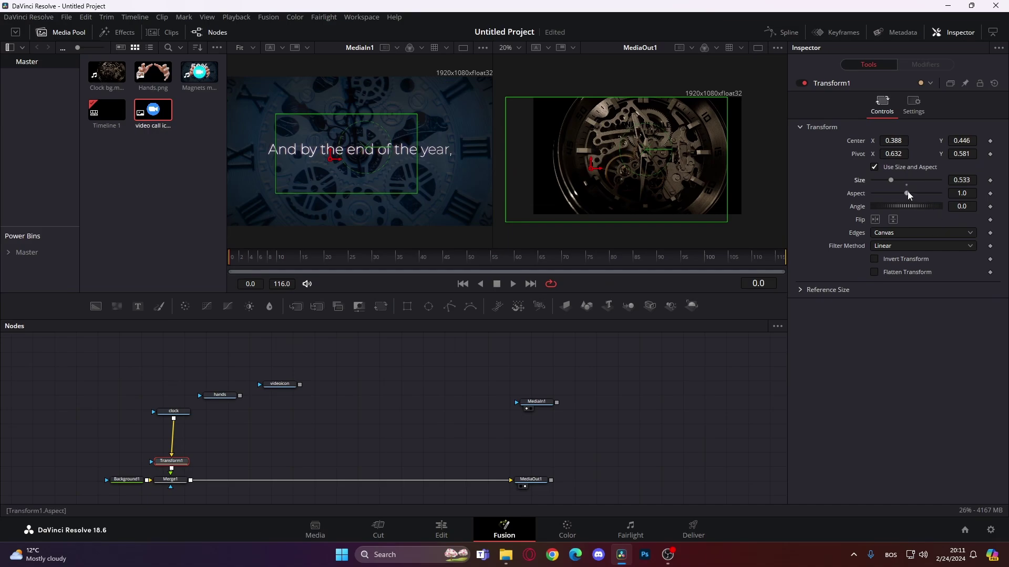
mouse_move(891, 178)
mouse_down()
mouse_move(908, 181)
mouse_move(873, 192)
mouse_move(888, 190)
mouse_up()
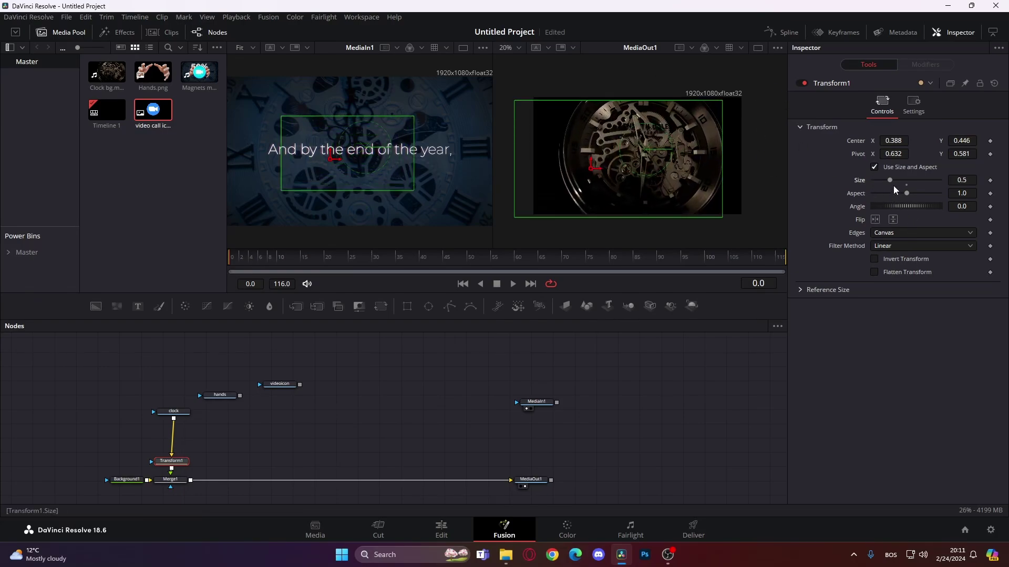
Step: Set the clock Transform's size to 0.59 and center X to 0.377, then hide the Media Pool
drag(888, 181, 891, 181)
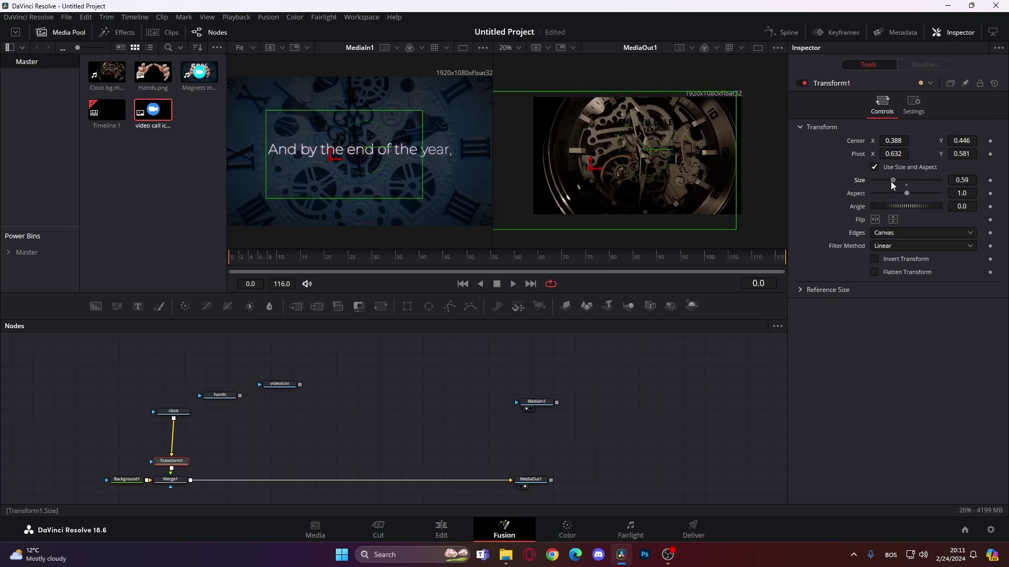
drag(893, 140, 887, 141)
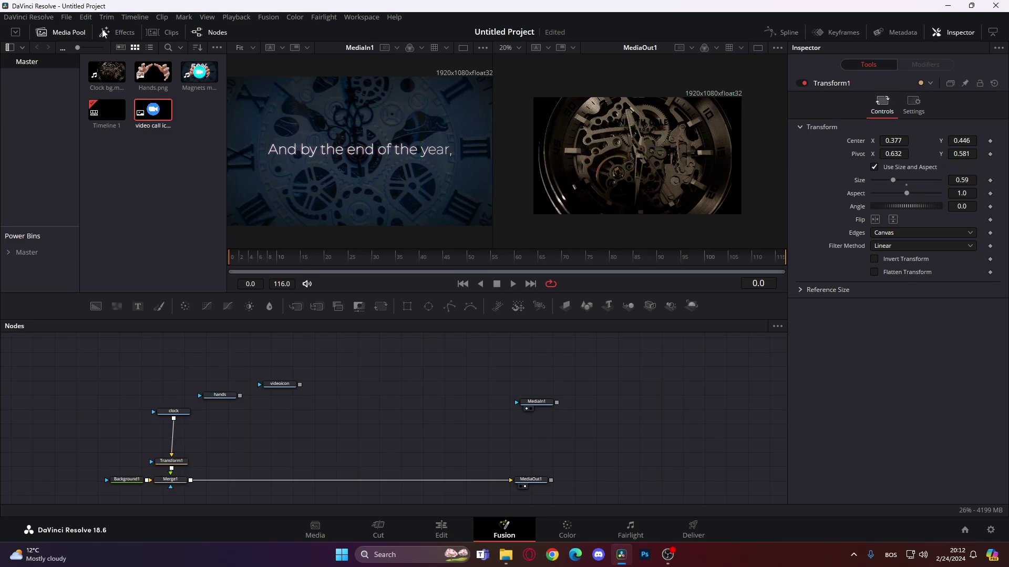
click(74, 32)
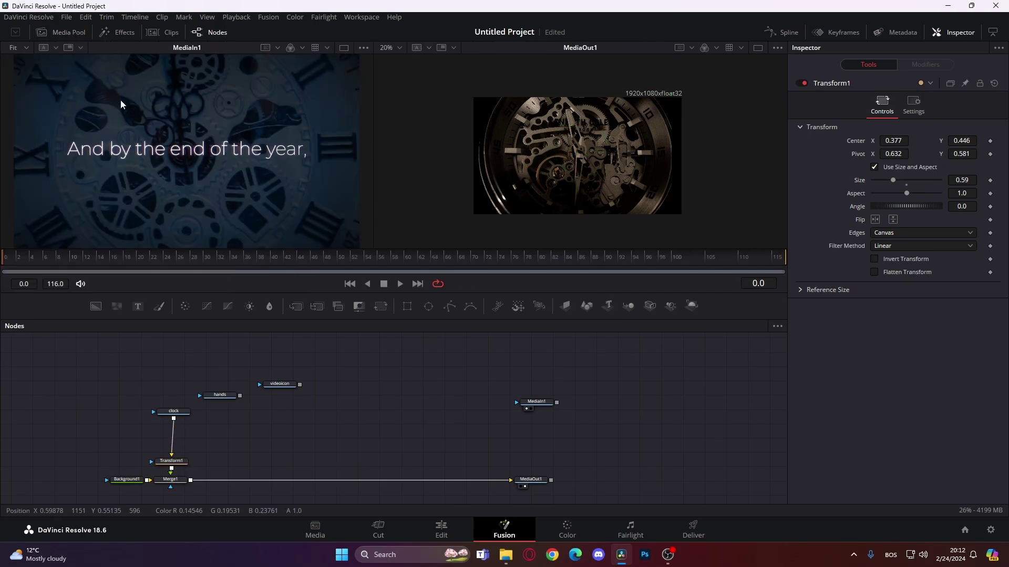
Step: Preview the reference clip's playback and keyframe the clock Transform's size at 1.13 on frame 0
click(400, 283)
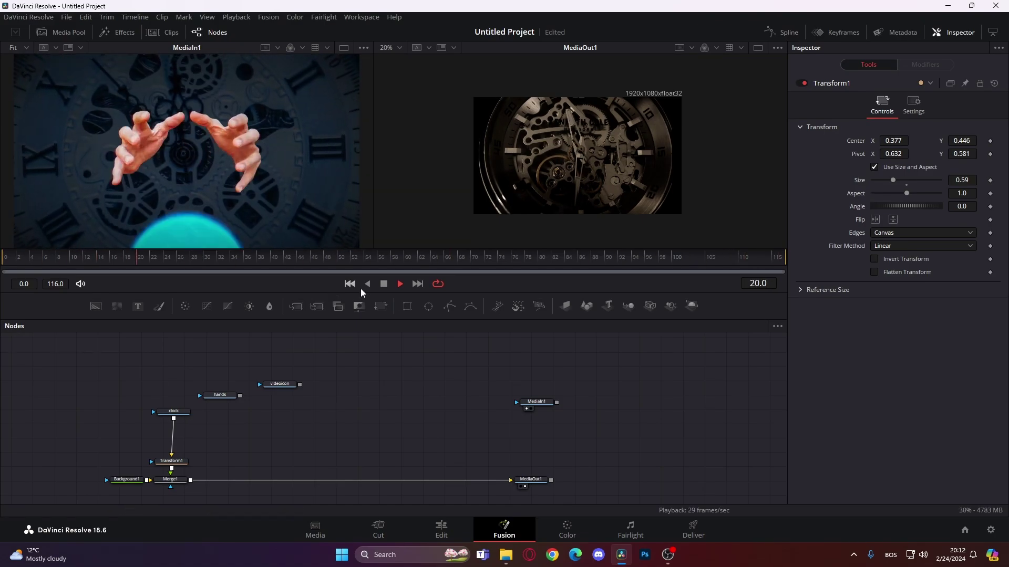
click(384, 283)
click(69, 257)
drag(68, 256, 2, 268)
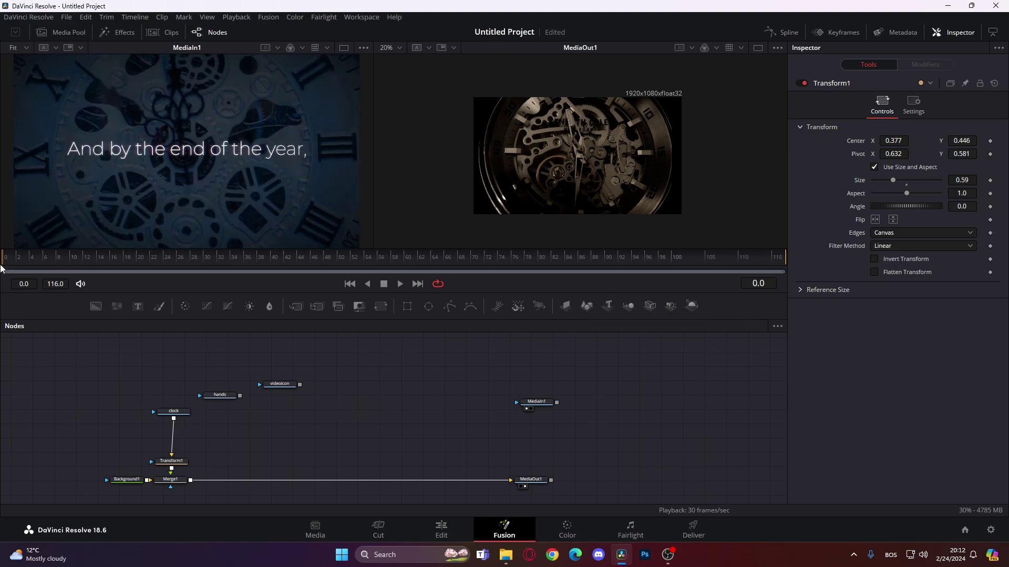
click(172, 461)
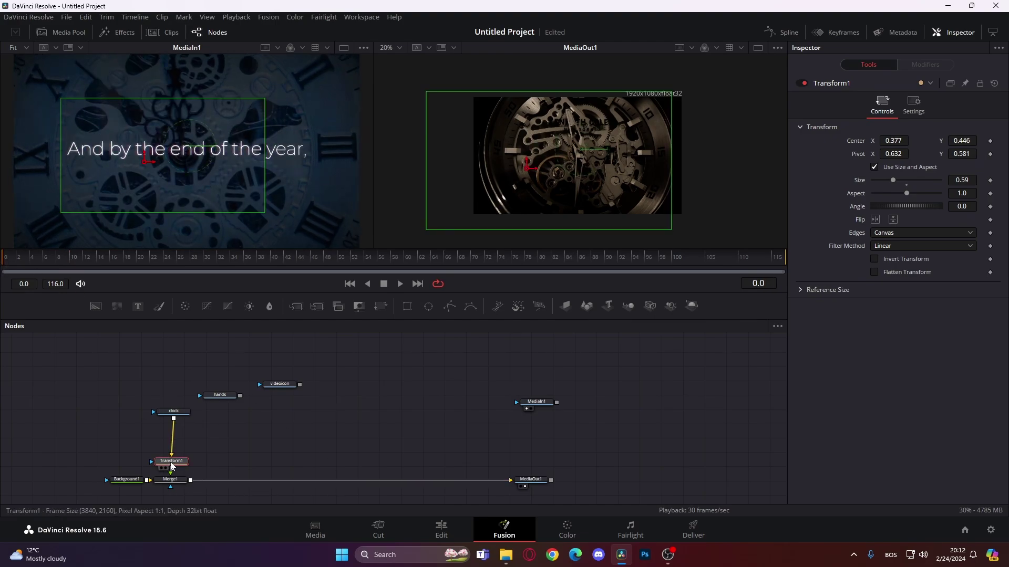
click(990, 181)
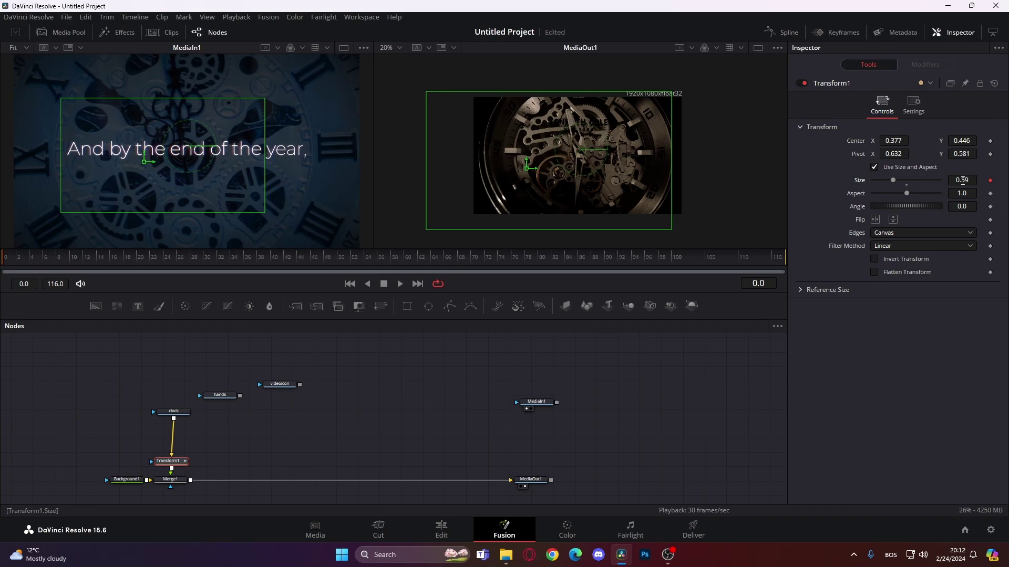
drag(890, 179, 906, 177)
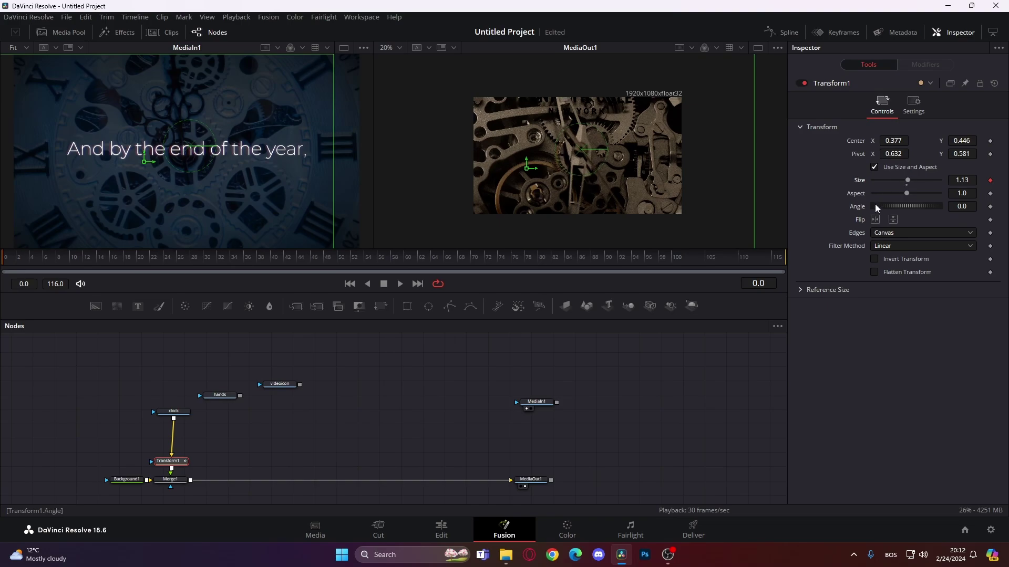
Step: Keyframe the clock Transform's size at 0.581 on frame 108
drag(160, 254, 445, 259)
drag(516, 260, 726, 269)
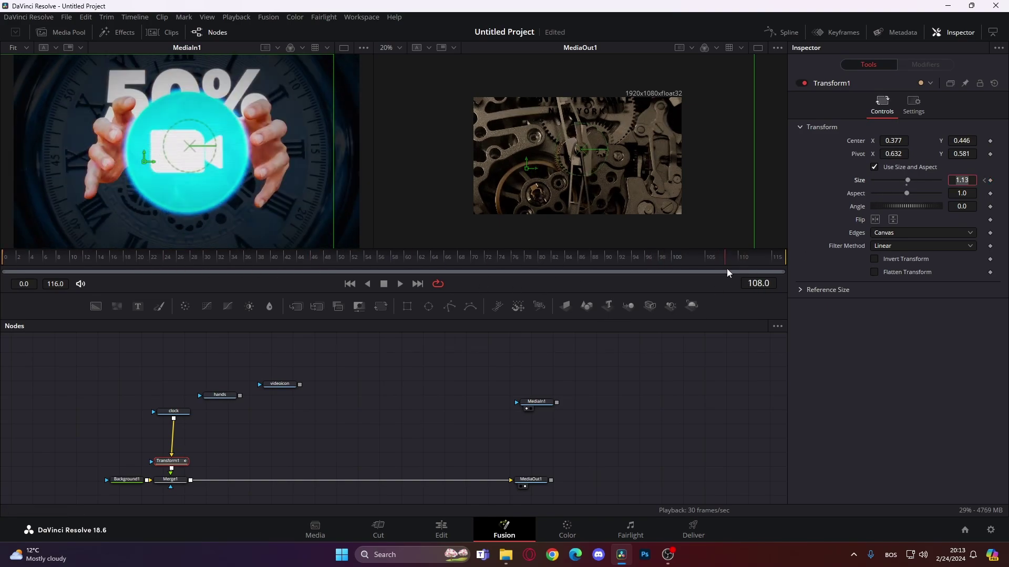
click(990, 180)
drag(957, 180, 918, 180)
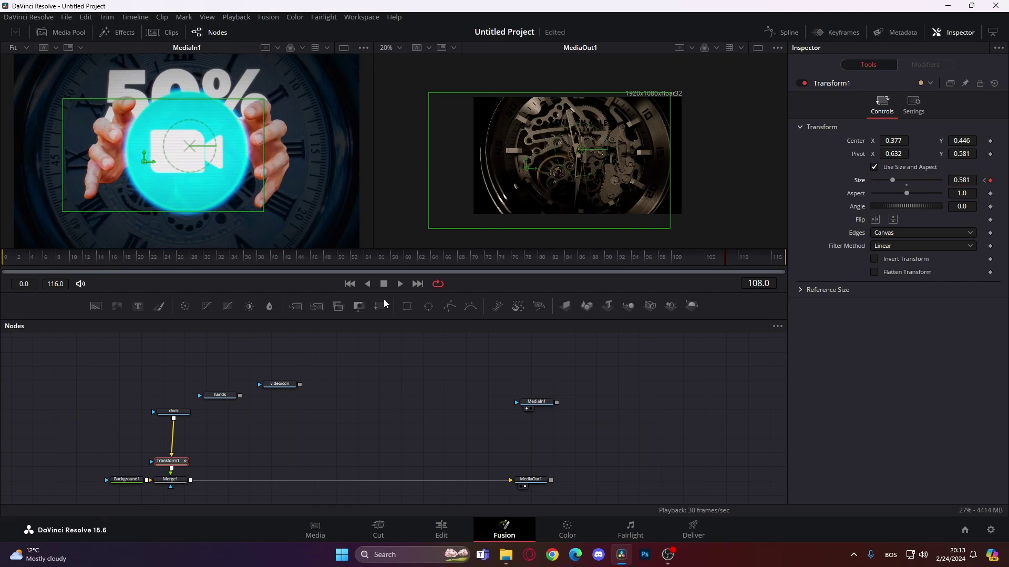
Step: Insert a Color Corrector node between the clock node and its Transform
click(173, 411)
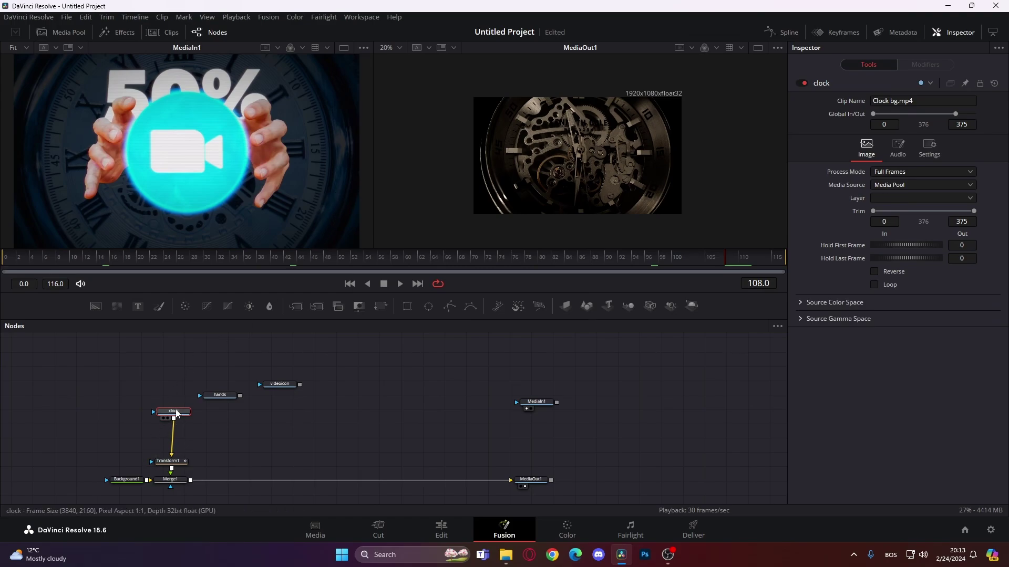
key(shift+space)
text(trans)
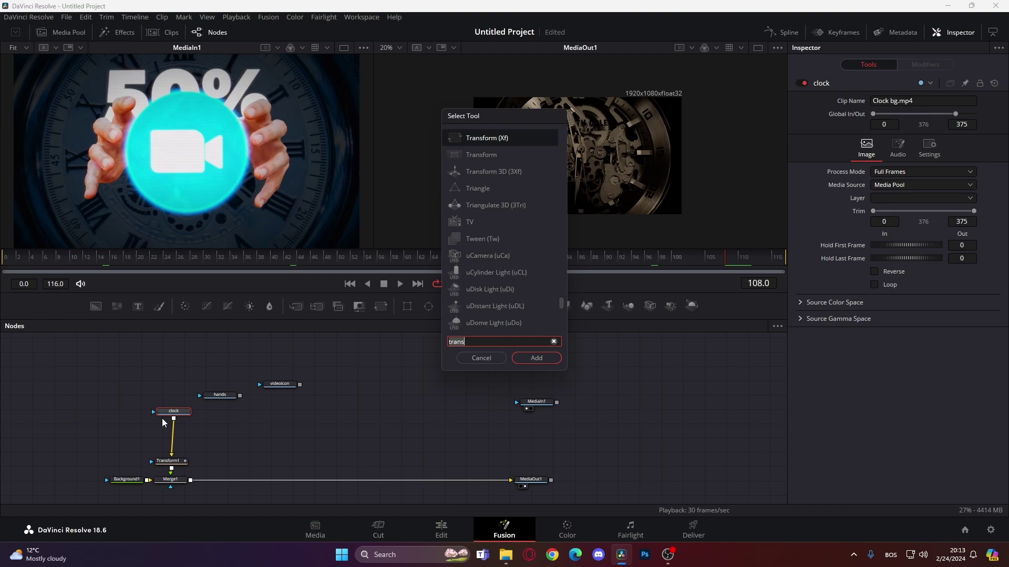
key(BackSpace)
key(BackSpace)
key(BackSpace)
key(BackSpace)
key(BackSpace)
text(color)
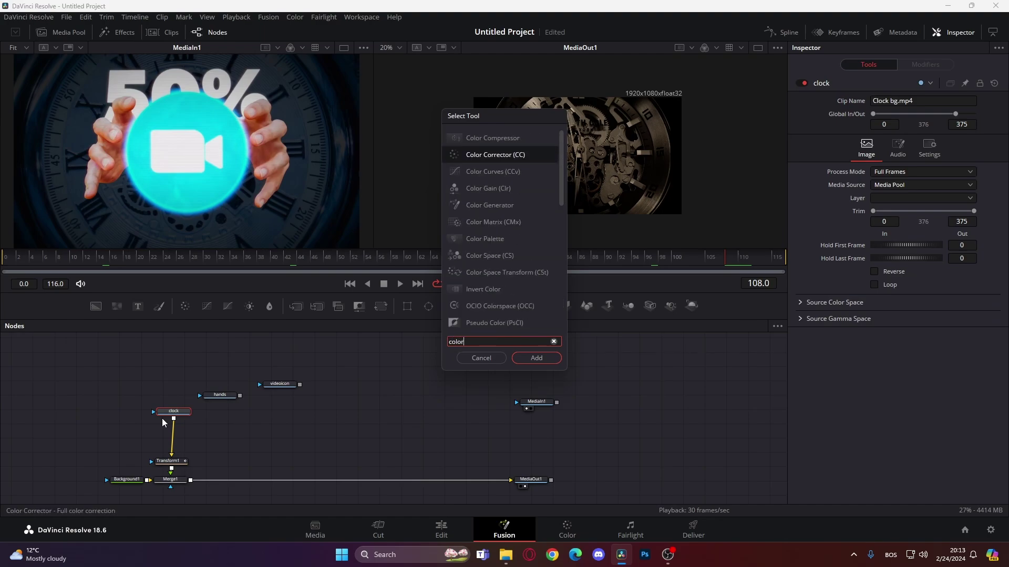
key(Return)
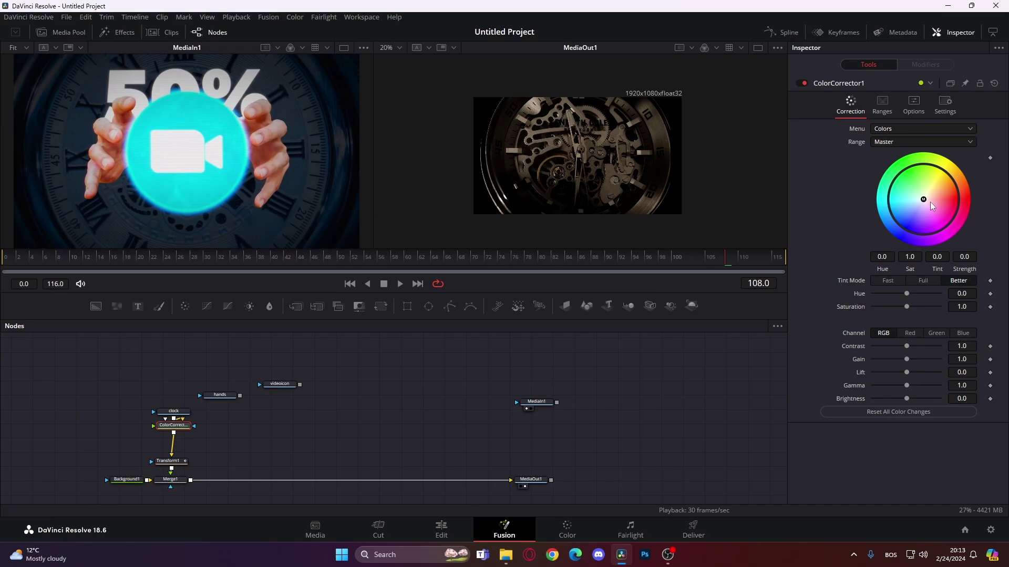
Step: Tint the clock cyan-blue with tint -0.4521 and strength 0.8596, set gain 1.38 and lift 0.05, and play the result from frame 0
drag(925, 203, 894, 211)
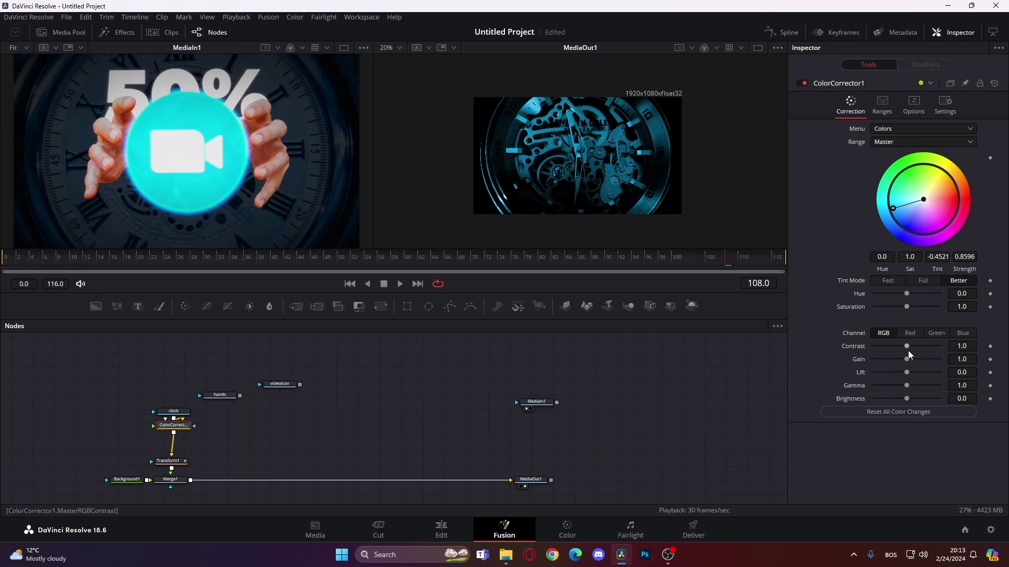
drag(906, 359, 909, 360)
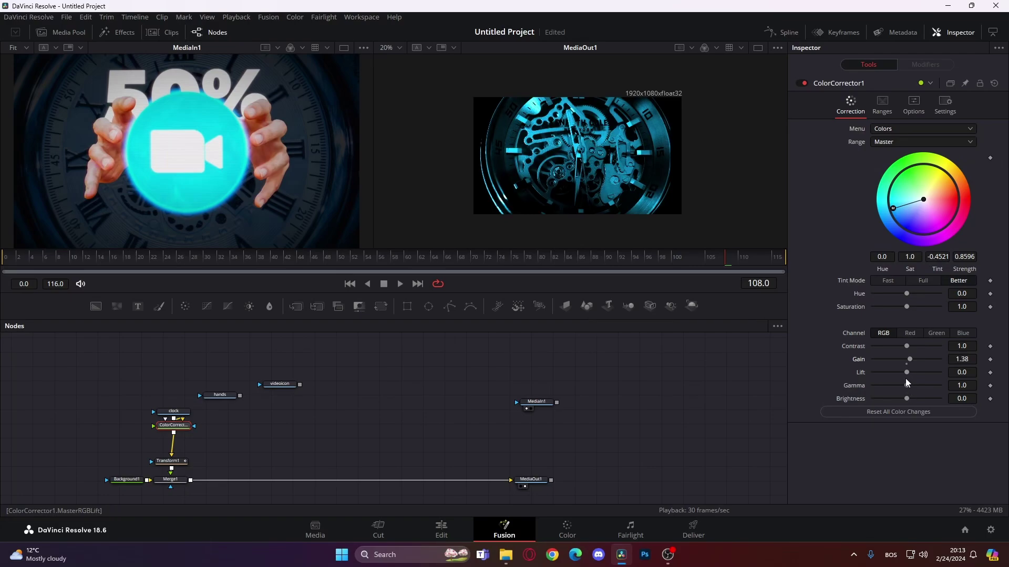
drag(906, 373, 908, 372)
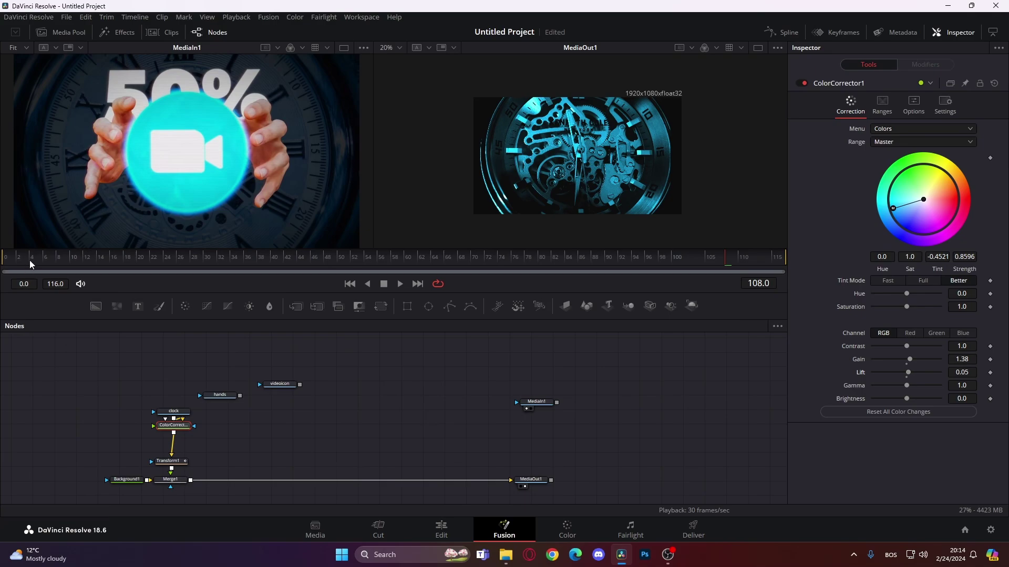
drag(32, 264, 3, 265)
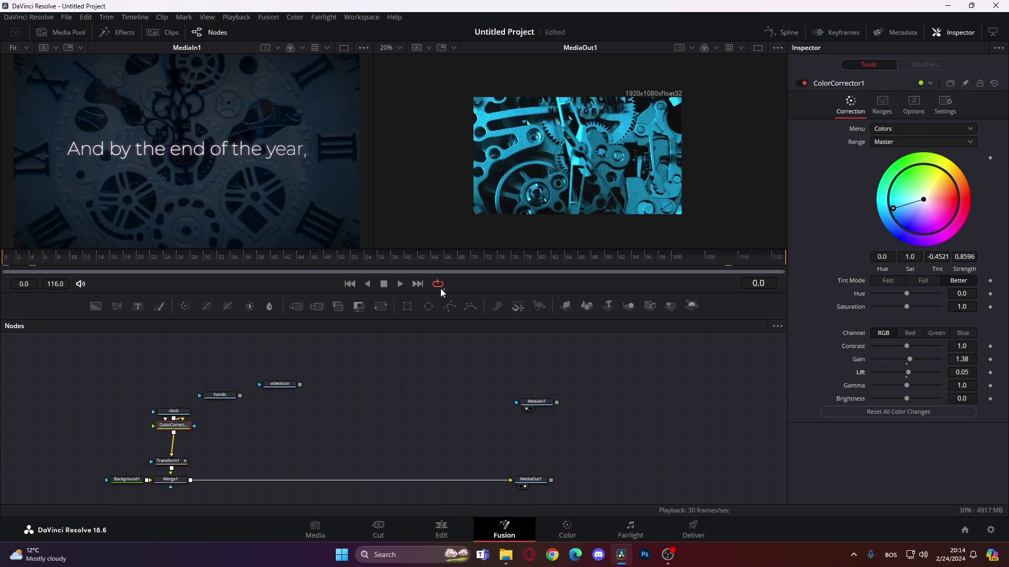
click(400, 284)
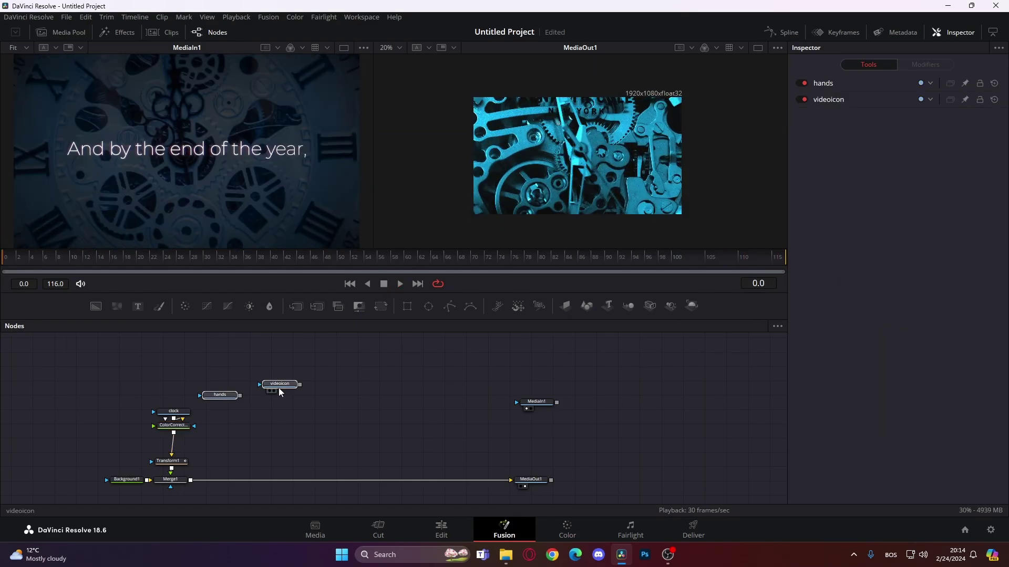
Step: Move the hands and videoicon nodes toward MediaIn1, and merge a Text+ node reading "And by the end of the year," after the clock merge
drag(279, 388, 382, 390)
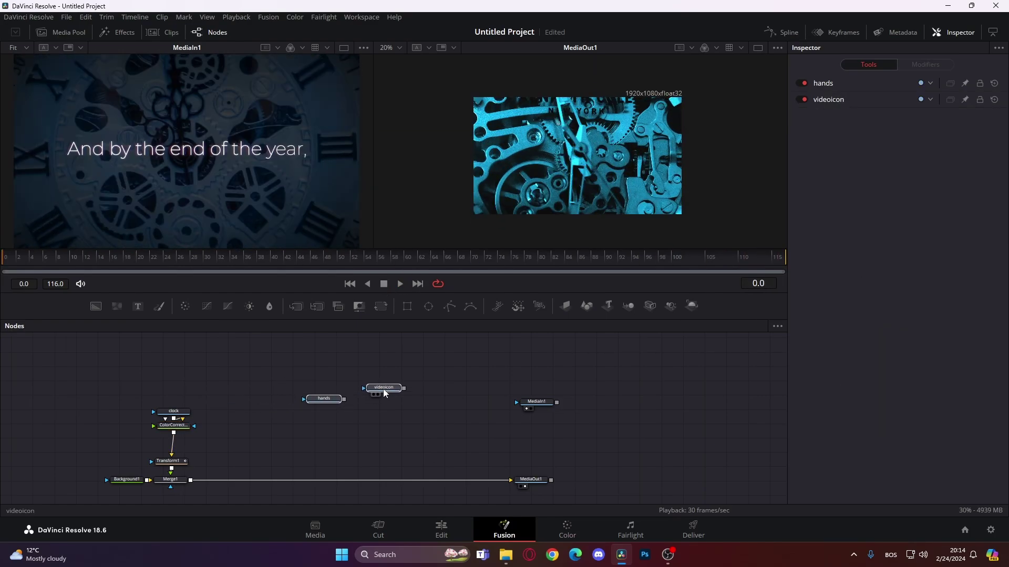
click(254, 385)
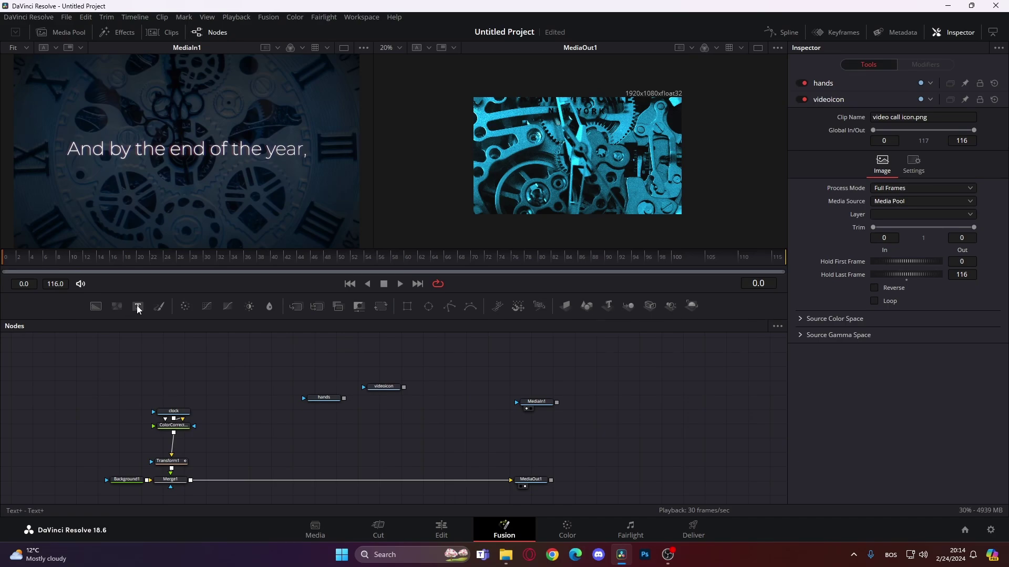
drag(137, 308, 193, 481)
click(244, 410)
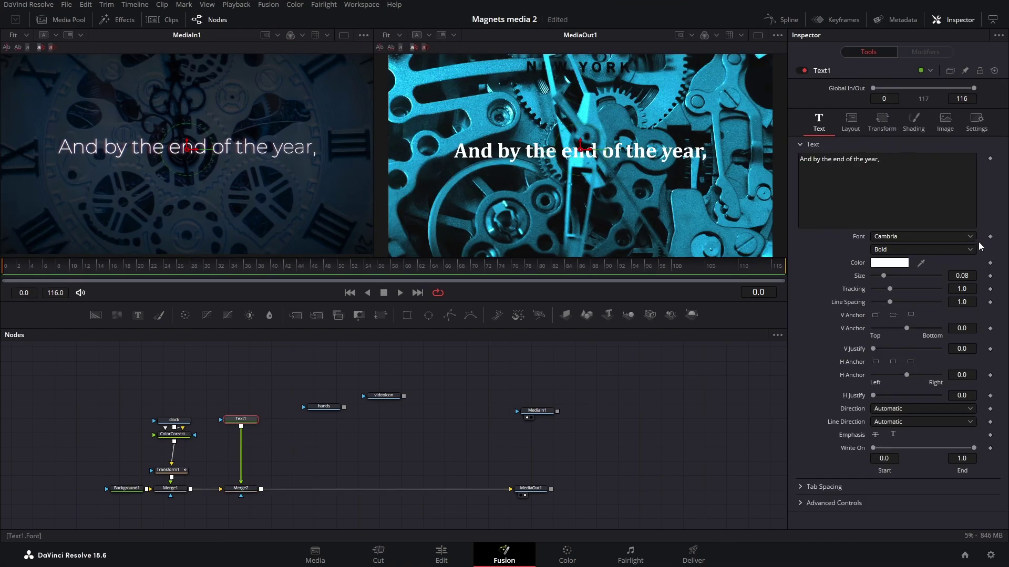
Step: Set the font of the "And by the end of the year," text to Futura Lt BT
click(928, 237)
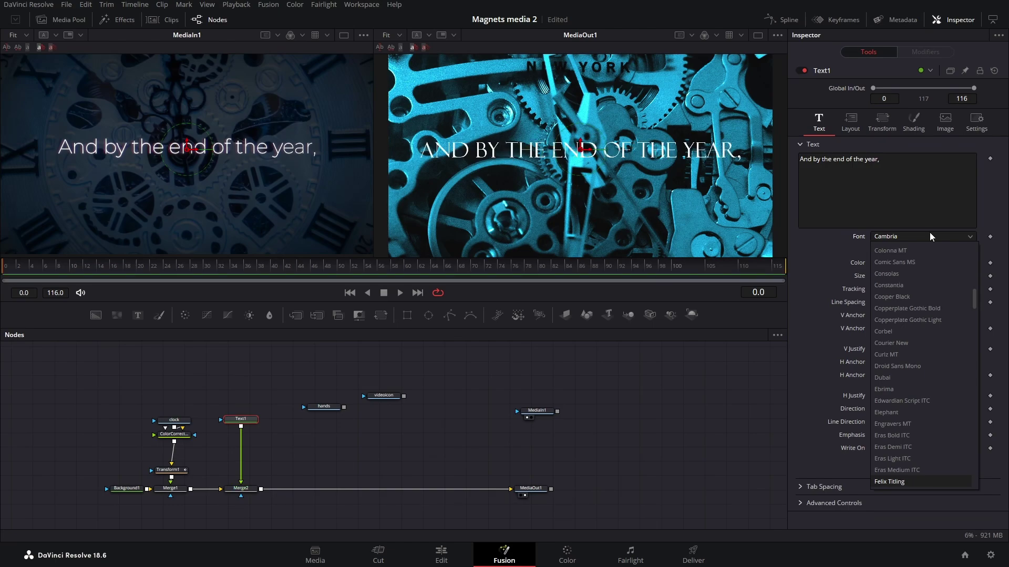
scroll(927, 429, down, 6)
scroll(925, 427, down, 4)
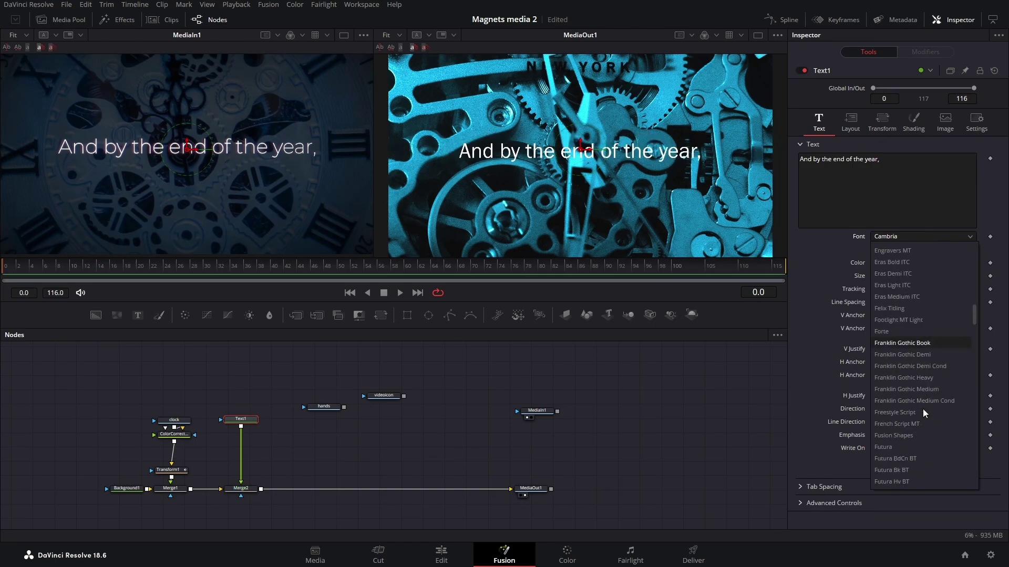
scroll(917, 455, down, 1)
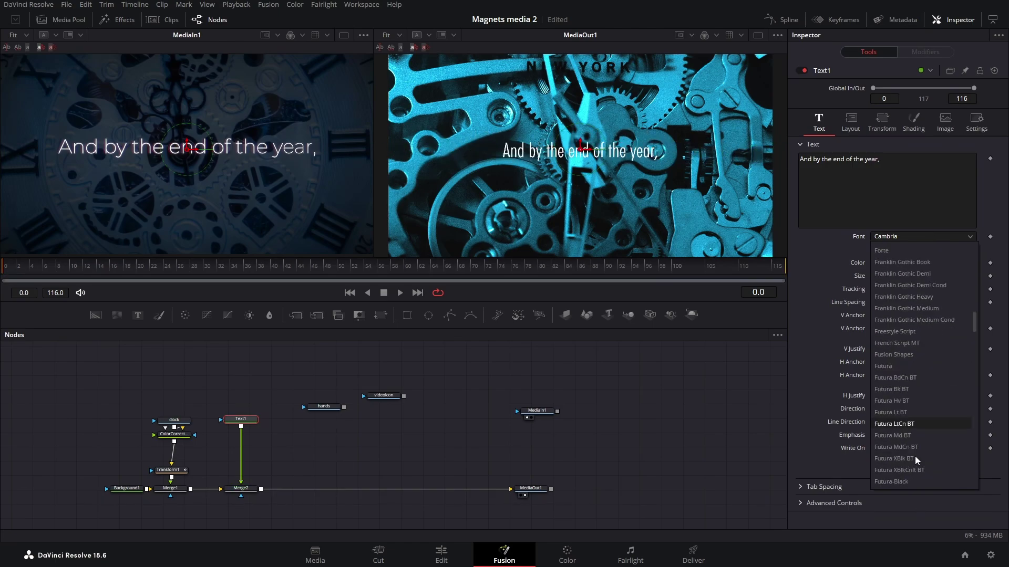
click(906, 412)
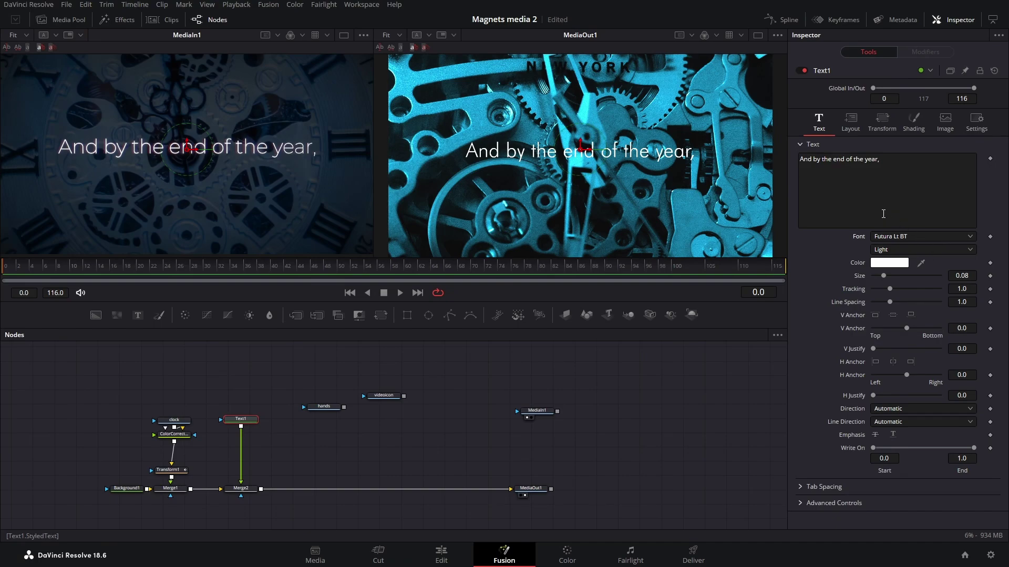
Step: Enable shading element 3, Black Shadow, on the Text+ node
click(912, 113)
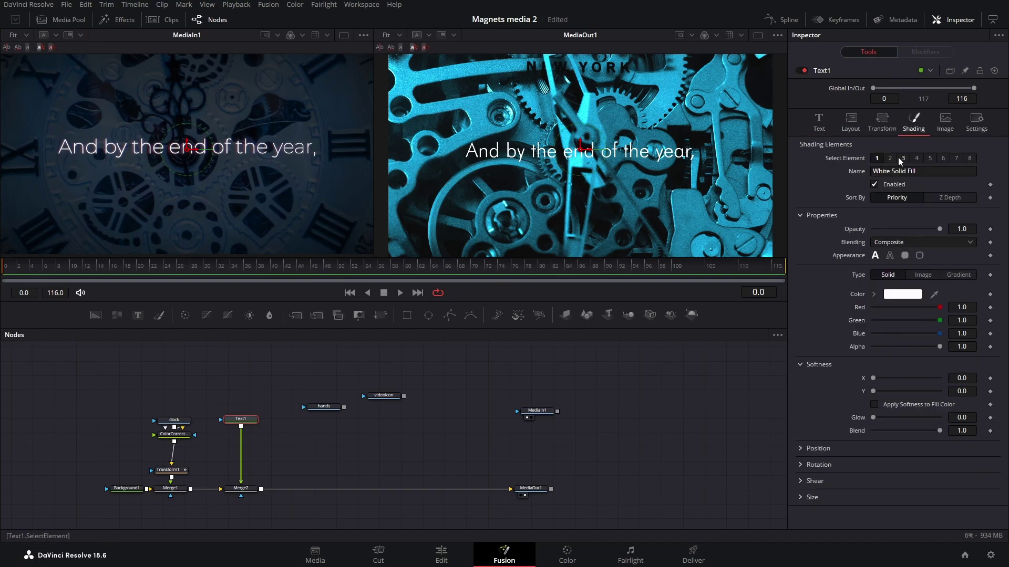
click(901, 156)
click(891, 157)
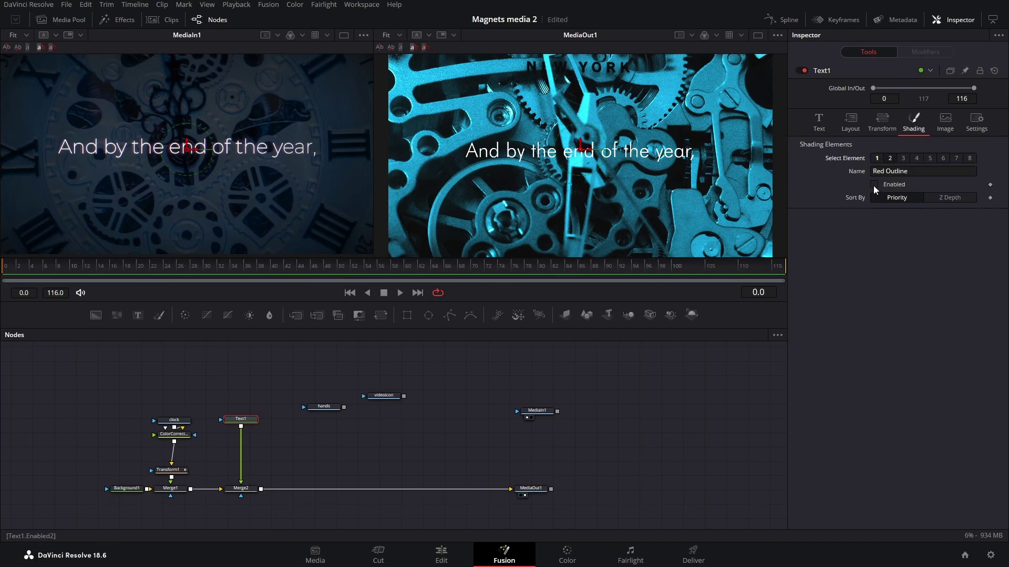
click(902, 157)
click(873, 185)
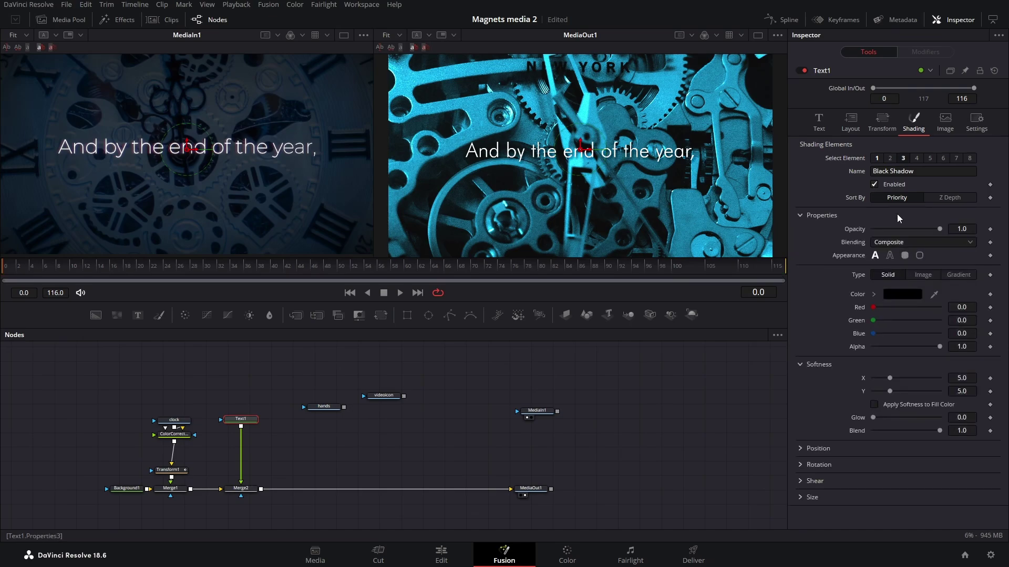
Step: Change the text shadow's color to dark red, #6a0000
click(897, 298)
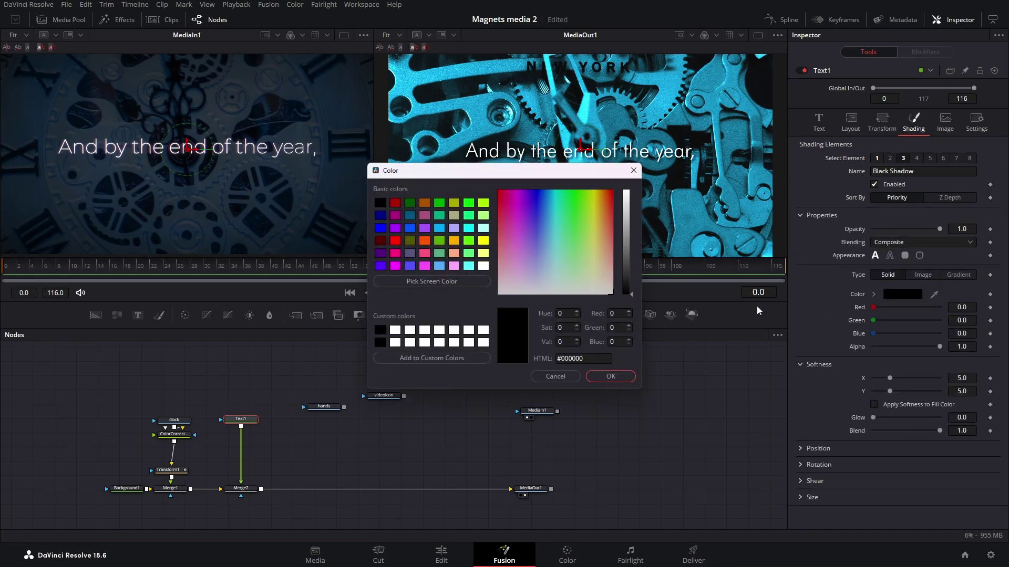
click(397, 244)
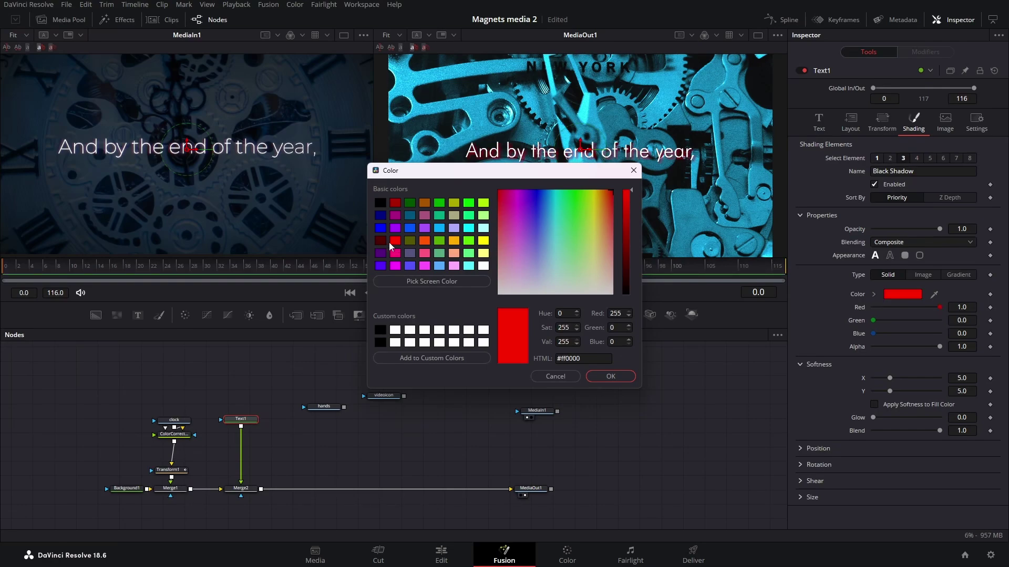
drag(630, 204, 627, 248)
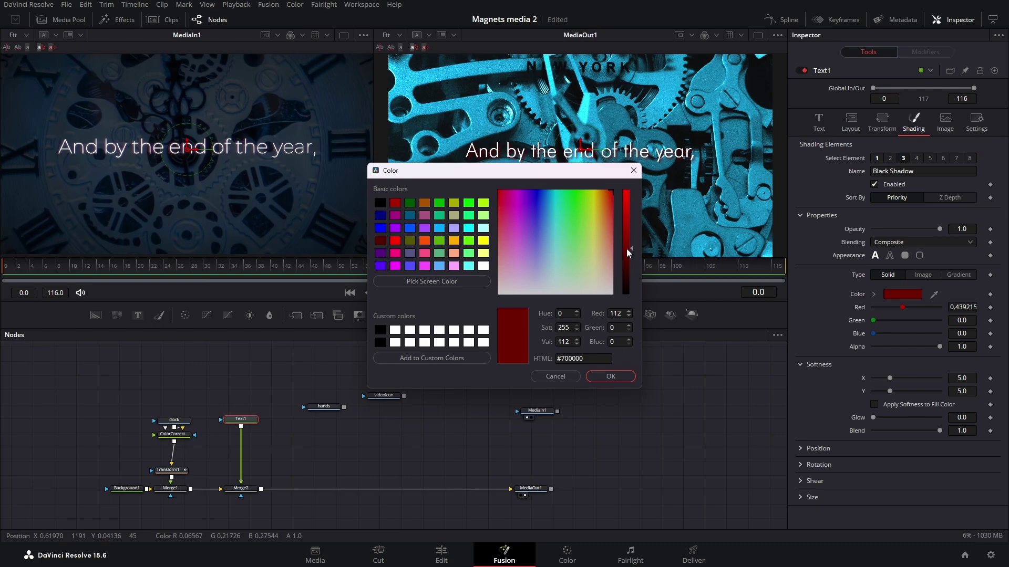
drag(626, 248, 625, 251)
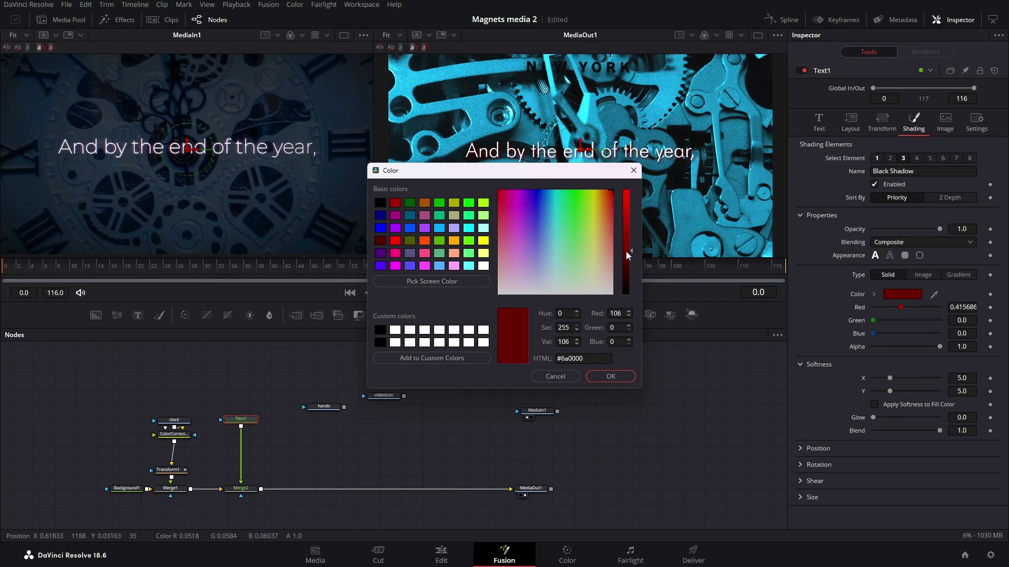
click(614, 377)
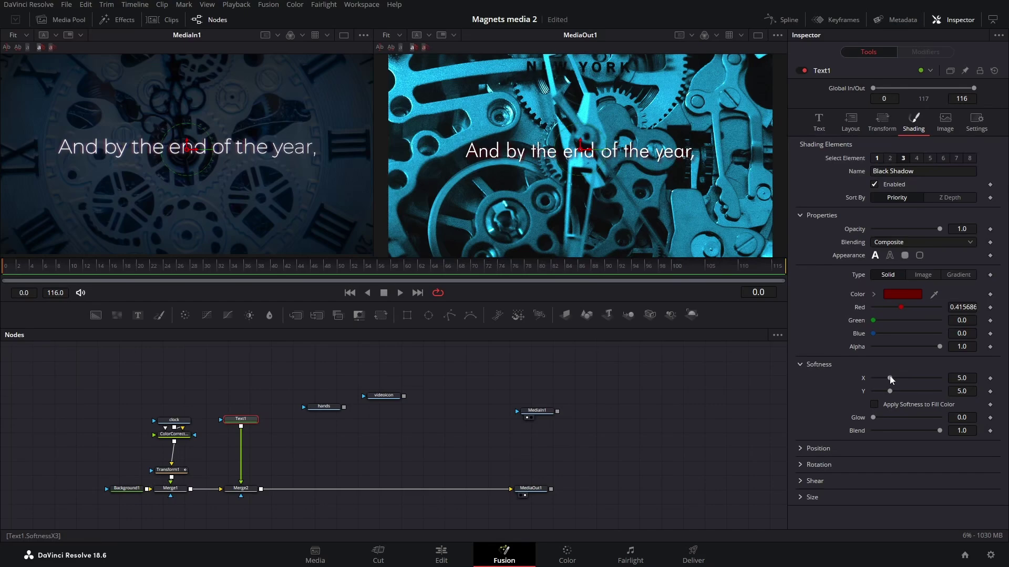
Step: Show the position settings of the text's Black Shadow element and set its X offset to -0.087
click(800, 446)
scroll(885, 463, down, 2)
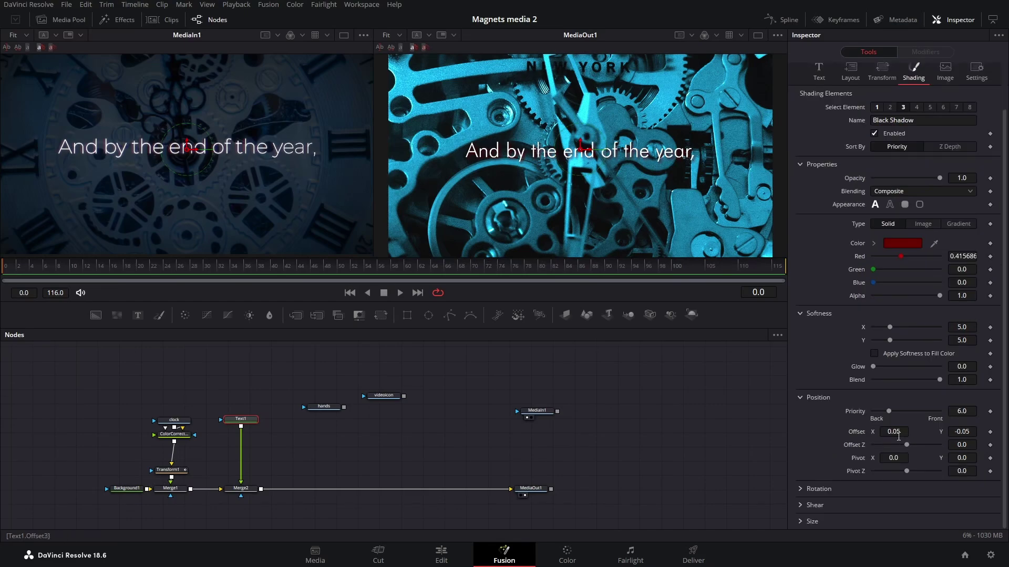
click(900, 432)
key(BackSpace)
text(4)
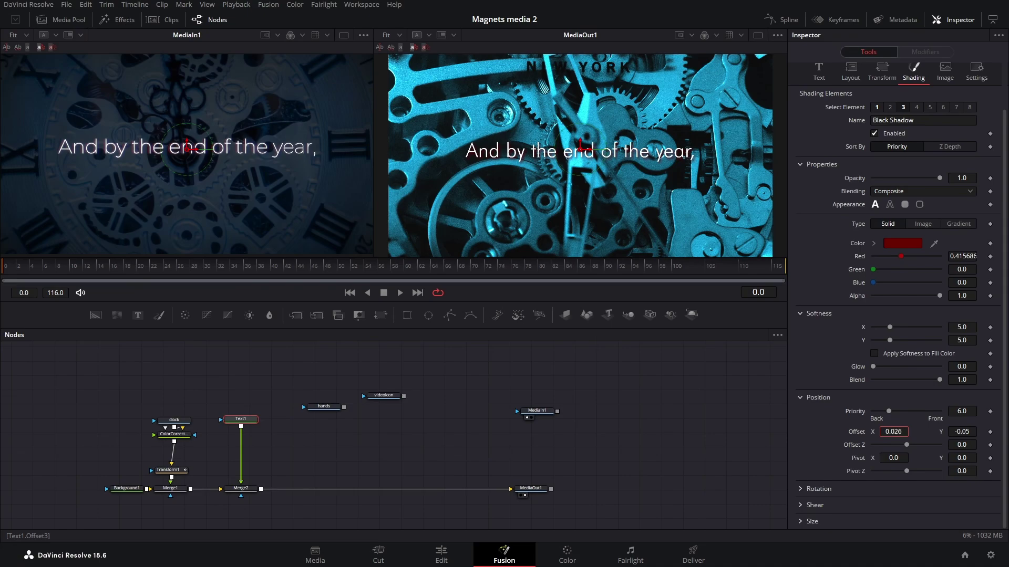
mouse_move(894, 432)
mouse_down()
mouse_move(862, 432)
mouse_move(895, 432)
mouse_up()
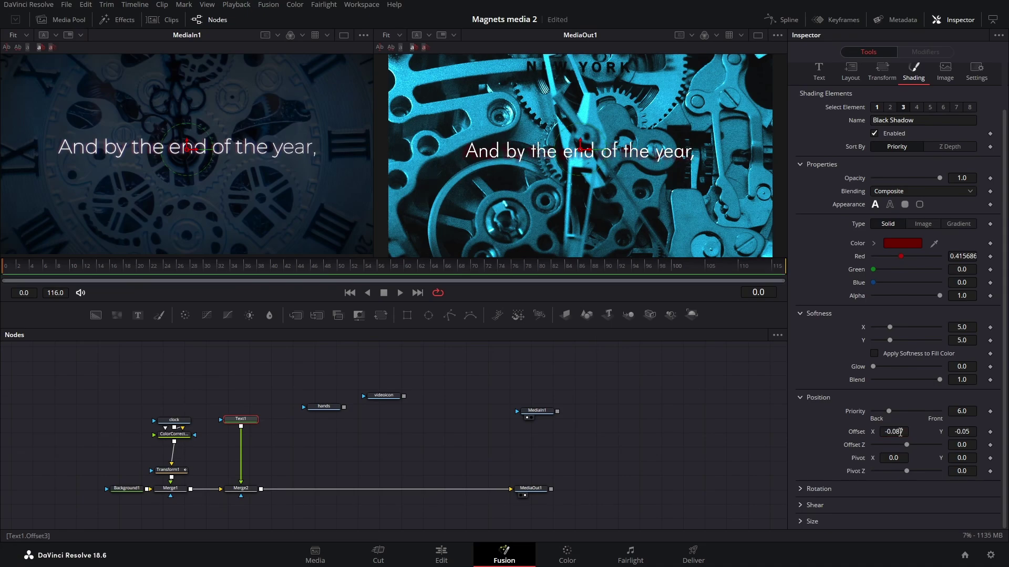
Step: Reduce the text shadow's opacity to 0.449 and its softness to X 1.1 and Y 0.94
drag(938, 178, 916, 182)
scroll(97, 155, up, 5)
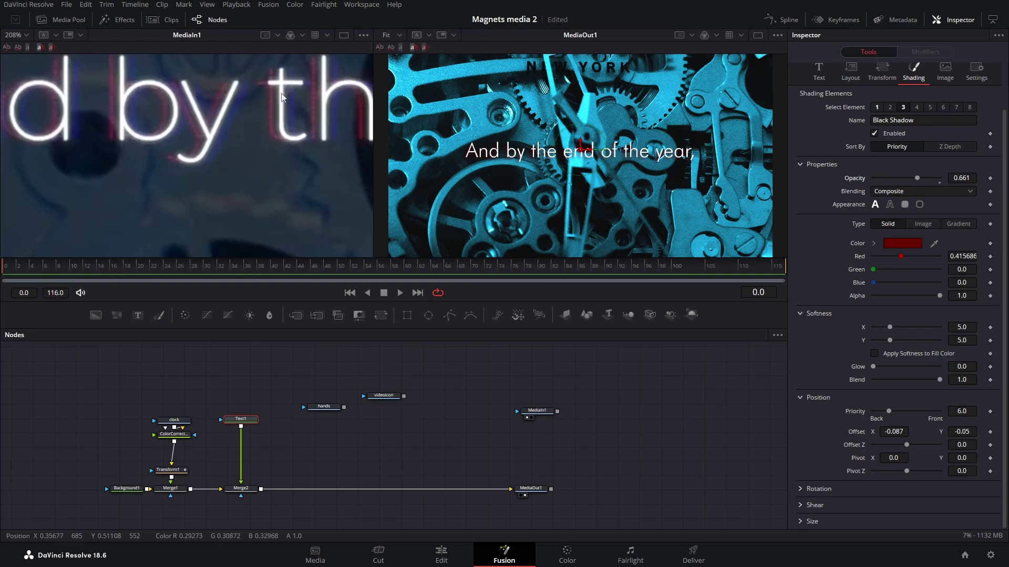
scroll(282, 98, down, 3)
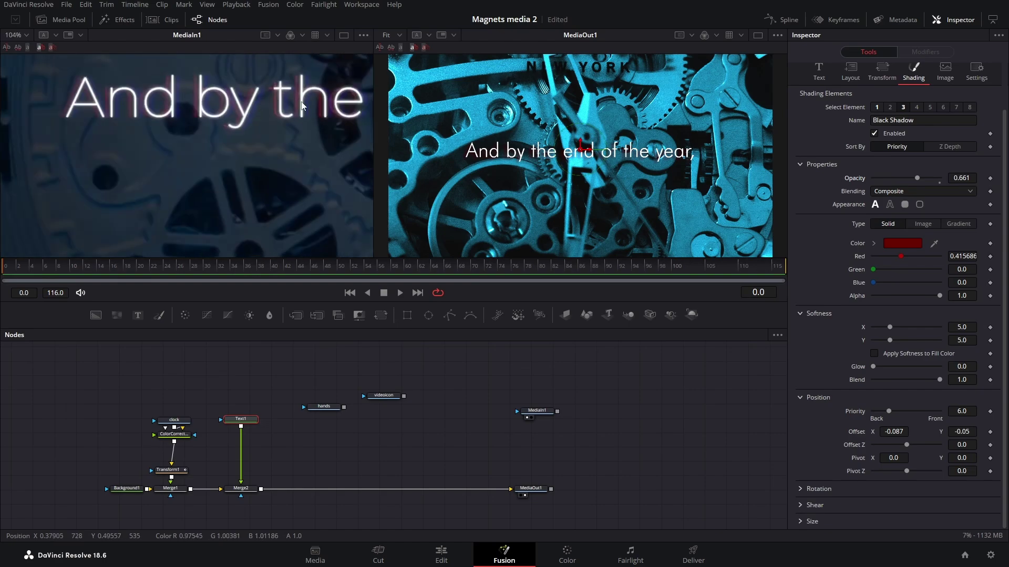
scroll(270, 114, down, 4)
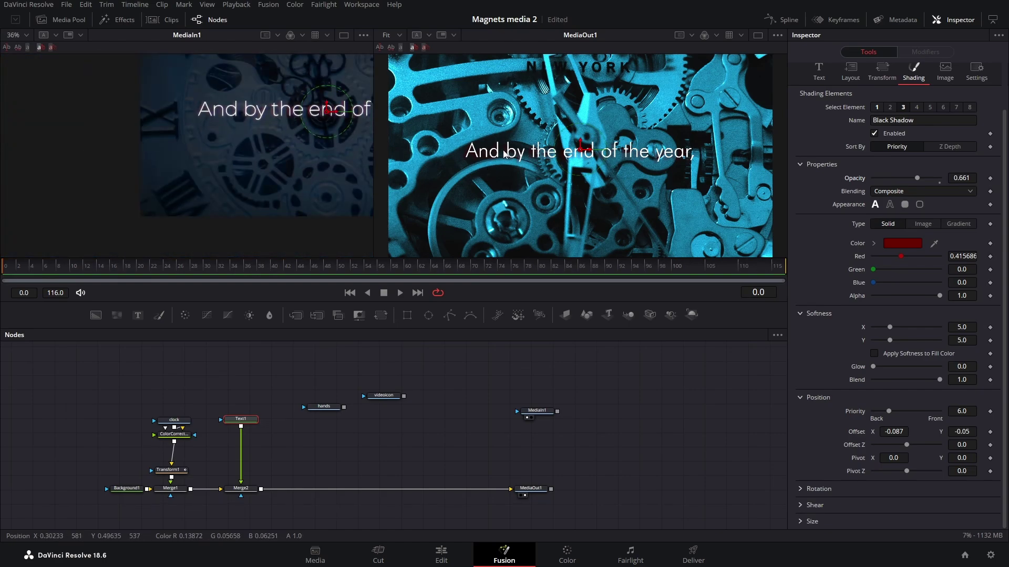
scroll(504, 154, up, 4)
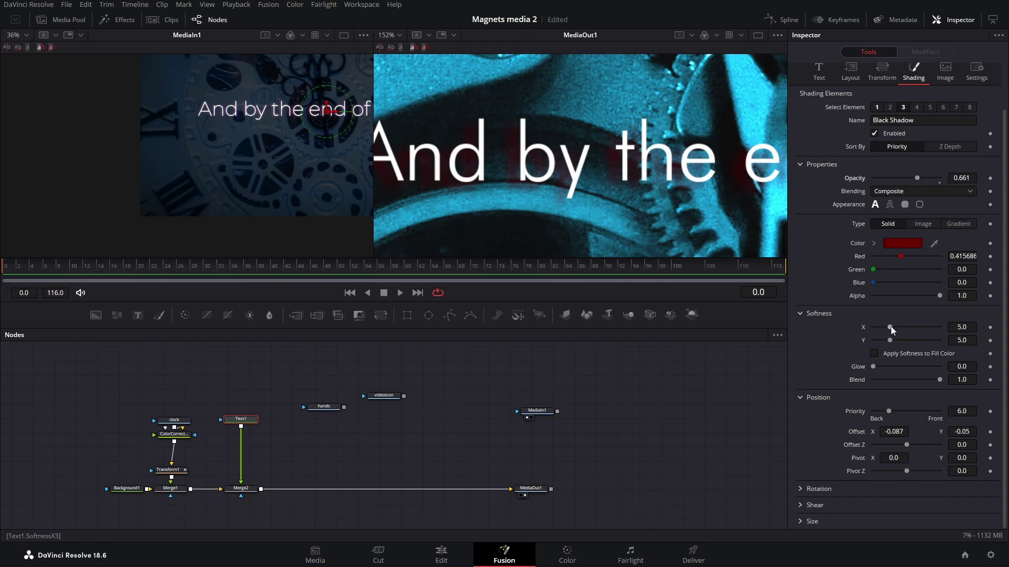
mouse_move(888, 327)
mouse_down()
mouse_move(876, 327)
mouse_move(884, 340)
mouse_move(876, 340)
mouse_up()
drag(915, 178, 902, 180)
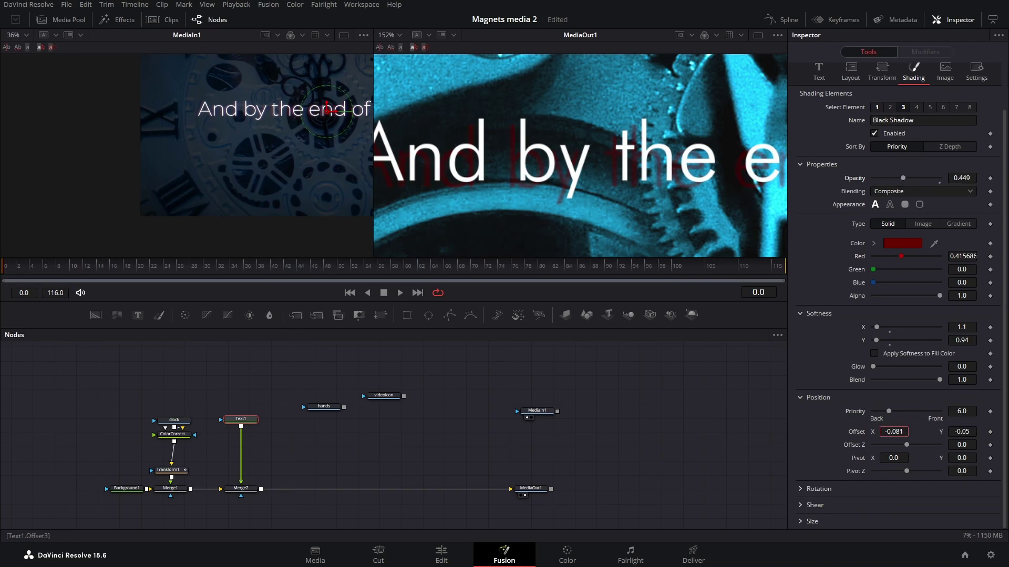
Step: Bring the text shadow closer to the letters with an offset of X -0.042 and Y -0.015
click(892, 431)
text(-0.056)
key(Return)
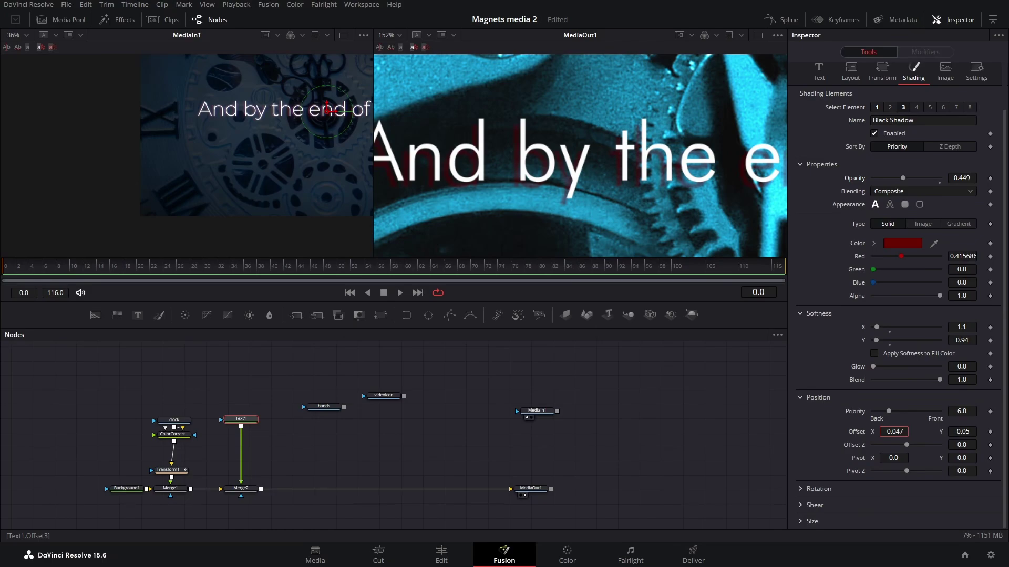
scroll(247, 121, up, 5)
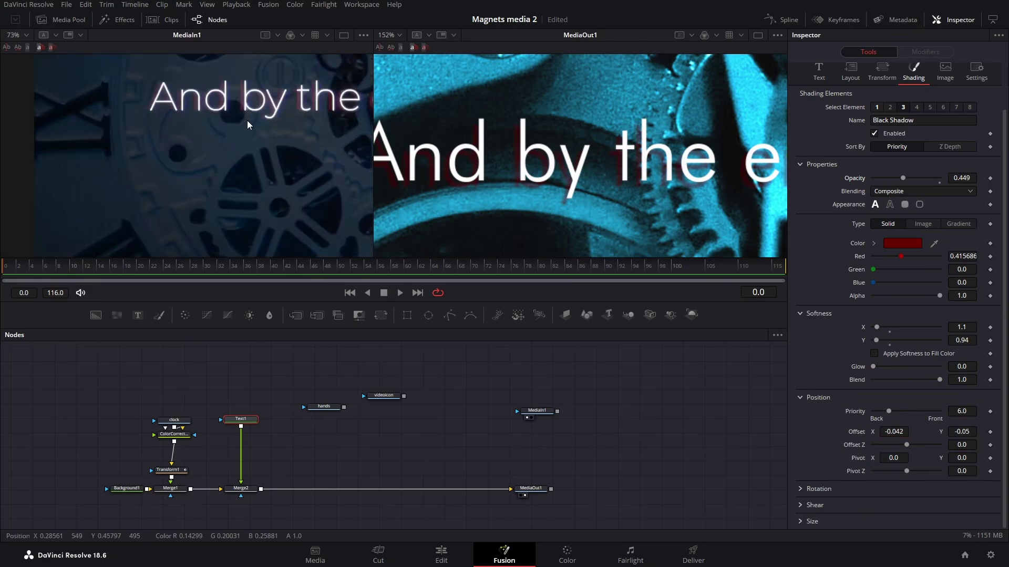
click(961, 432)
text(-0.016)
key(Return)
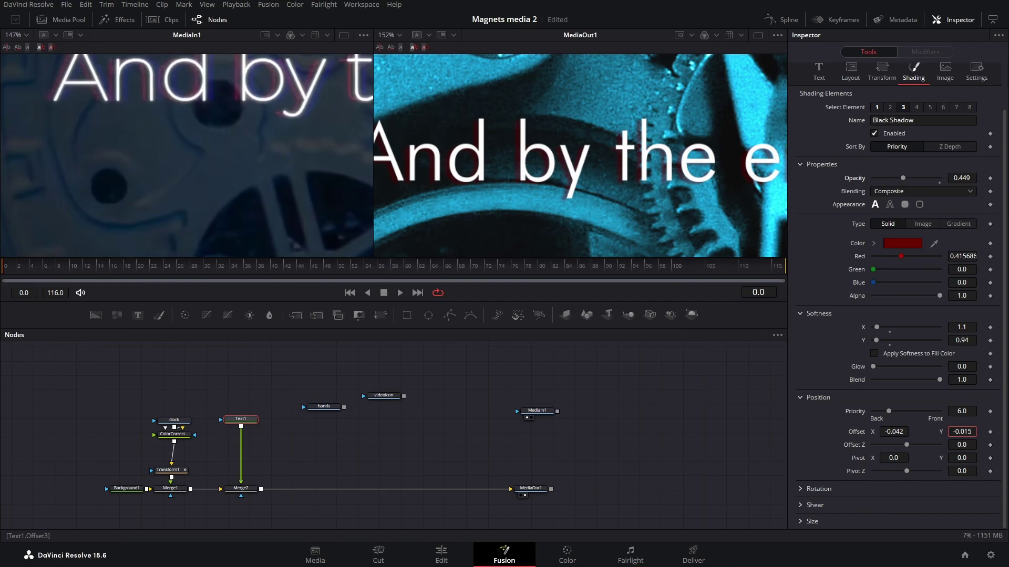
Step: Set the text shadow's X offset to -0.05 and compare the whole title with the reference clip
click(893, 432)
text(-0.052)
key(Return)
key(BackSpace)
key(Return)
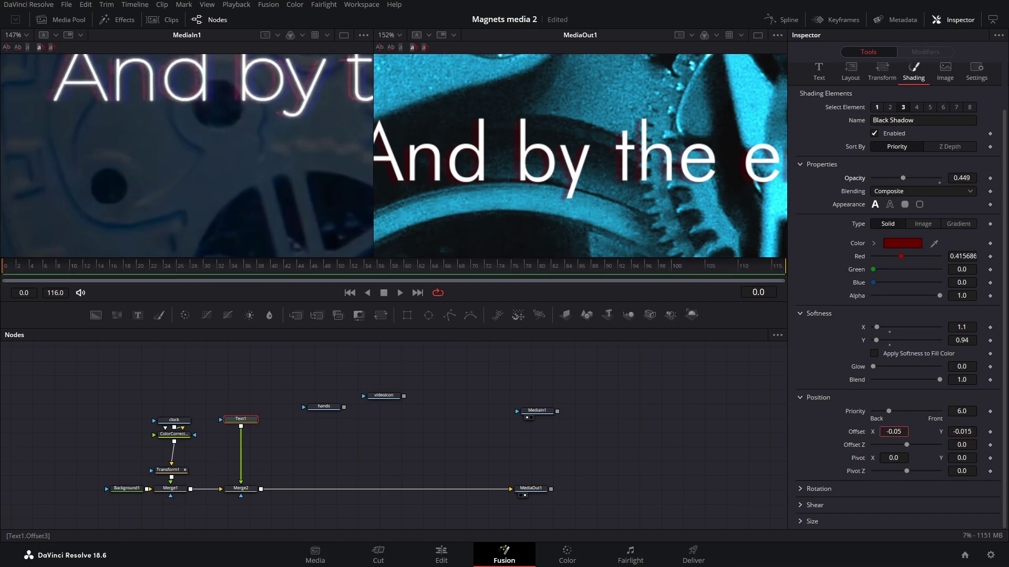
scroll(503, 157, down, 5)
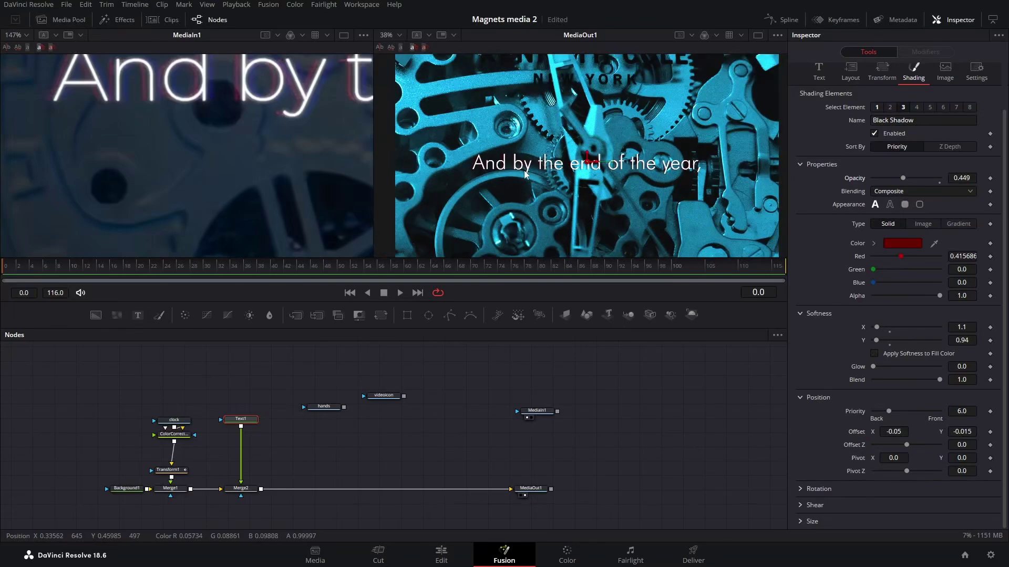
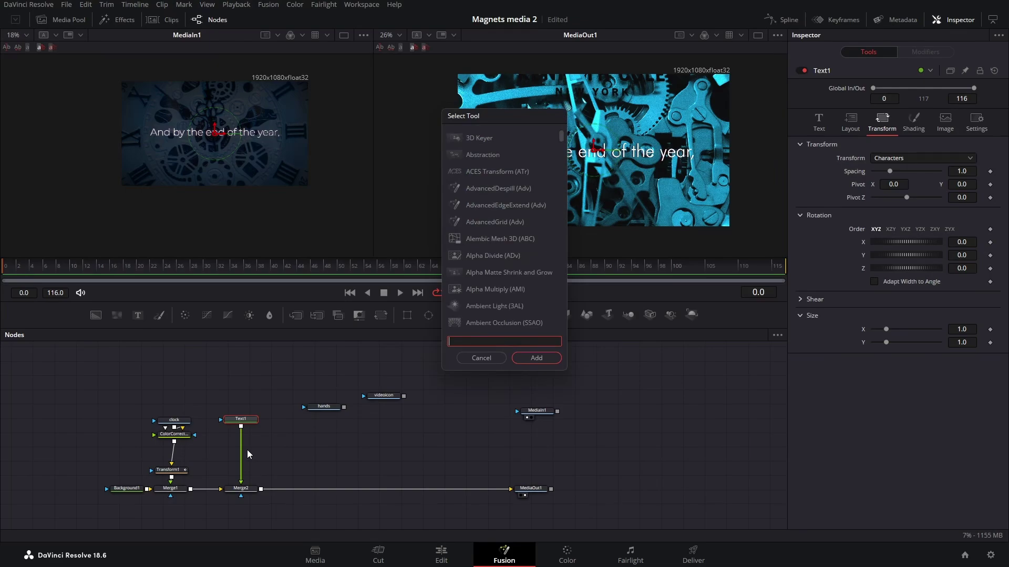
Step: Add a Transform node between Text1 and Merge2
text(tra)
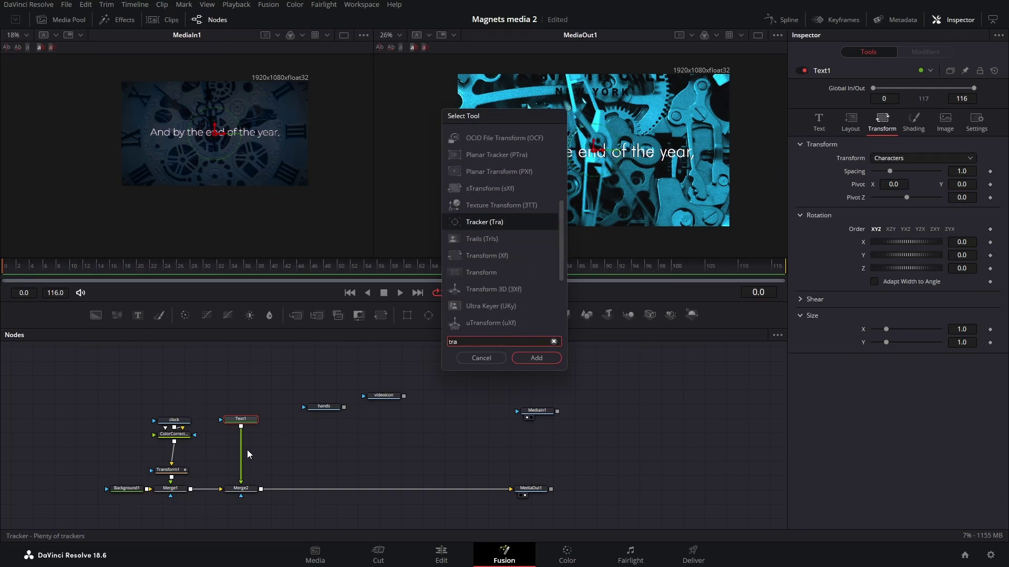
text(ns)
key(Return)
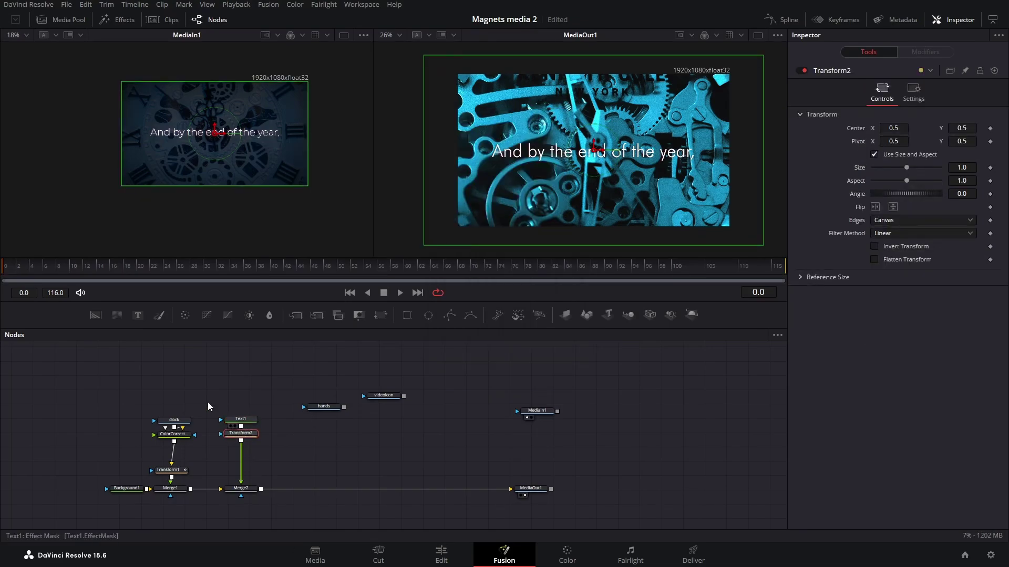
Step: Keyframe the Center of Transform2 at X 0.5, Y 0.5 on frames 15 and 0
drag(9, 269, 105, 259)
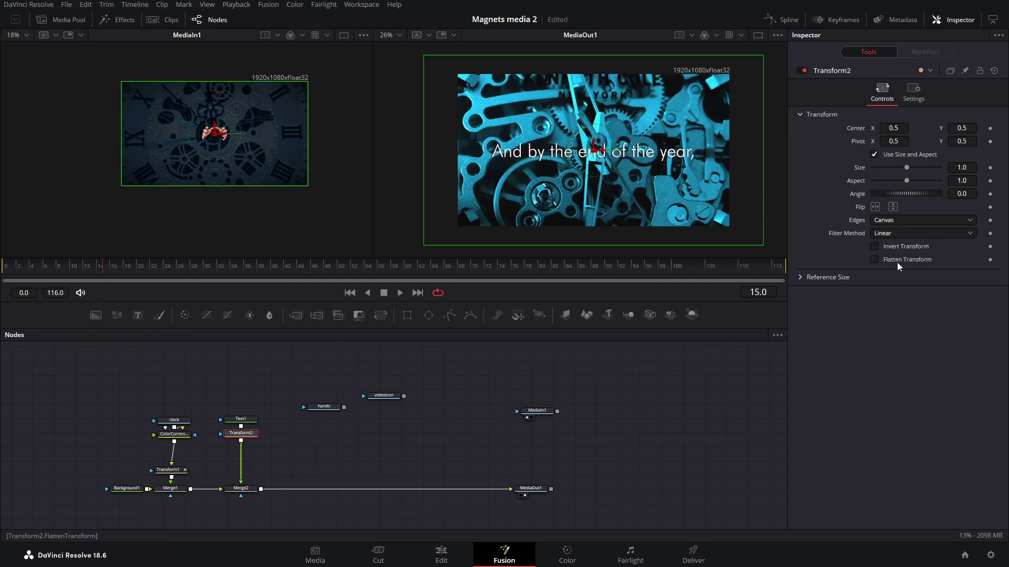
click(990, 129)
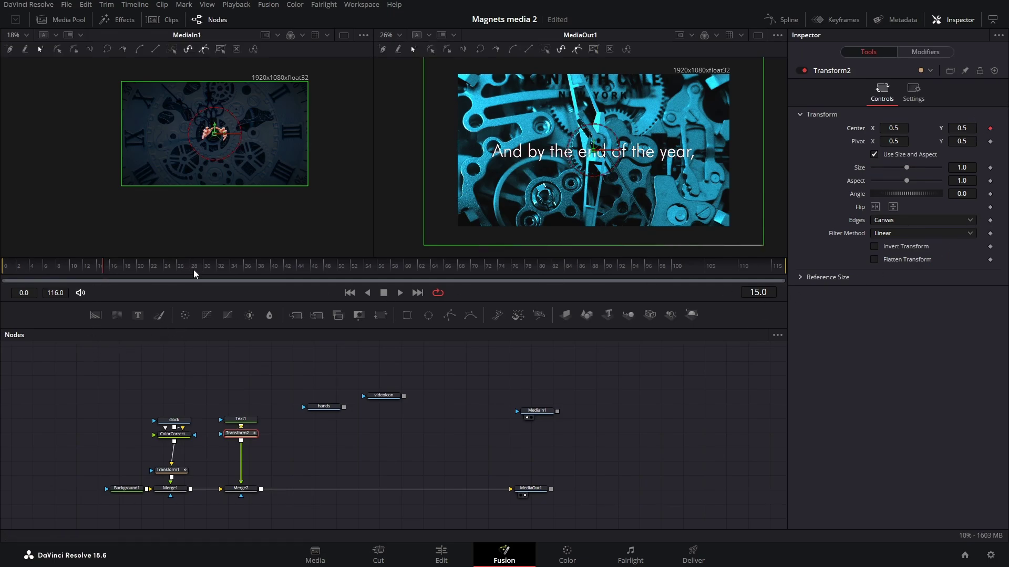
drag(90, 270, 5, 266)
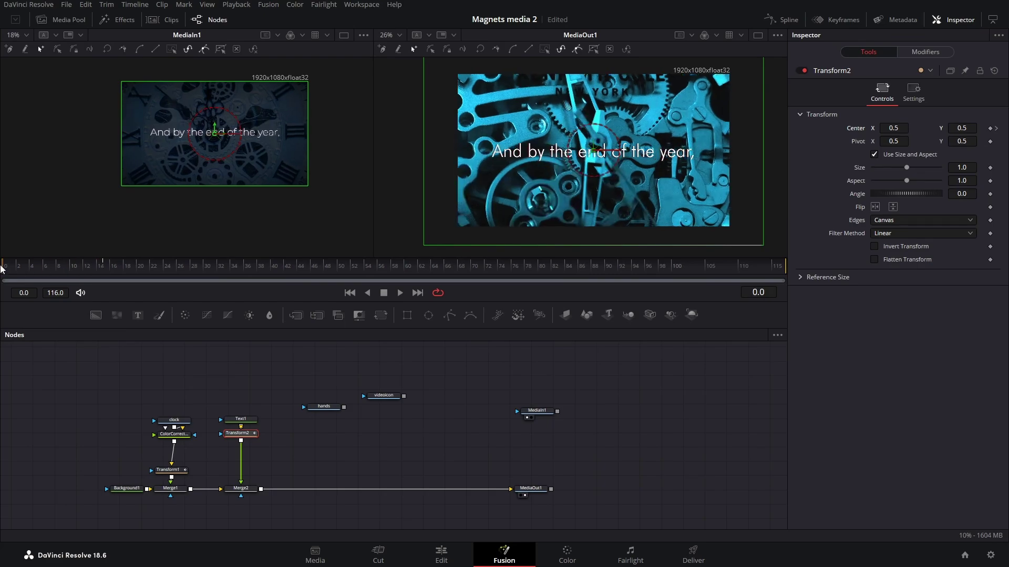
click(991, 129)
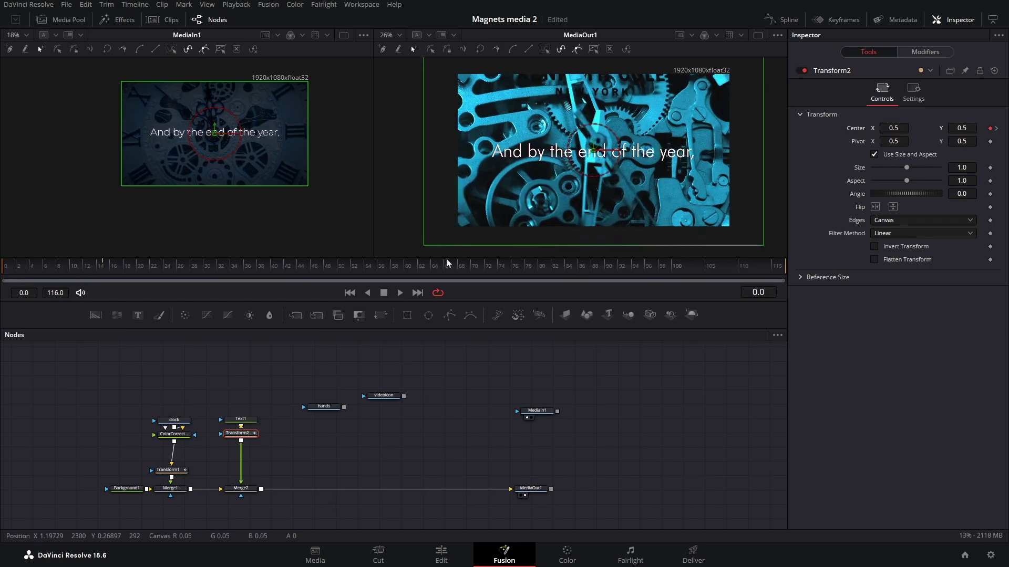
Step: Raise the text at frame 15 by setting Transform2's Center Y to 0.603, and play back the movement
drag(16, 271, 107, 269)
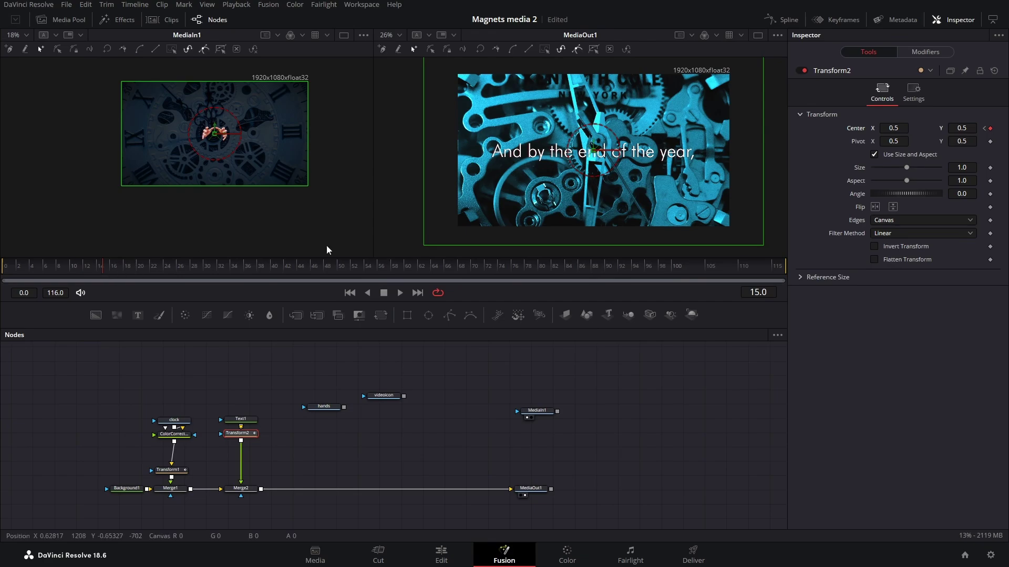
click(990, 128)
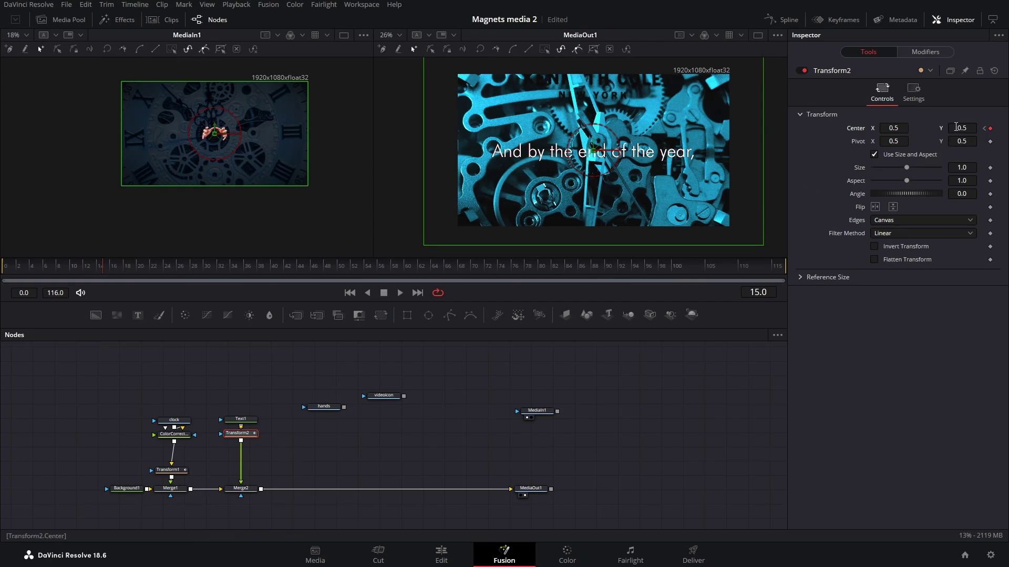
drag(955, 128, 978, 127)
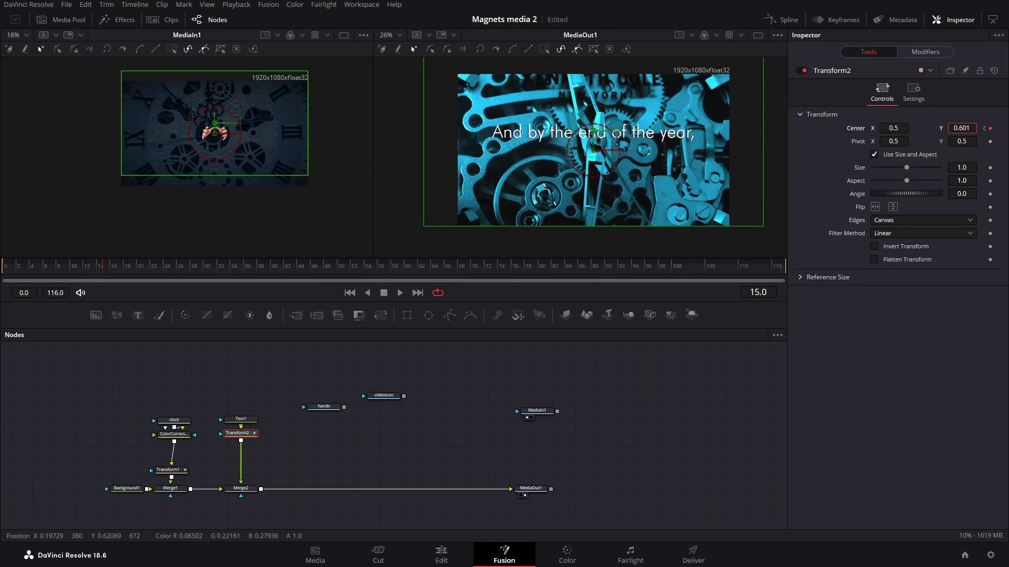
drag(95, 266, 95, 265)
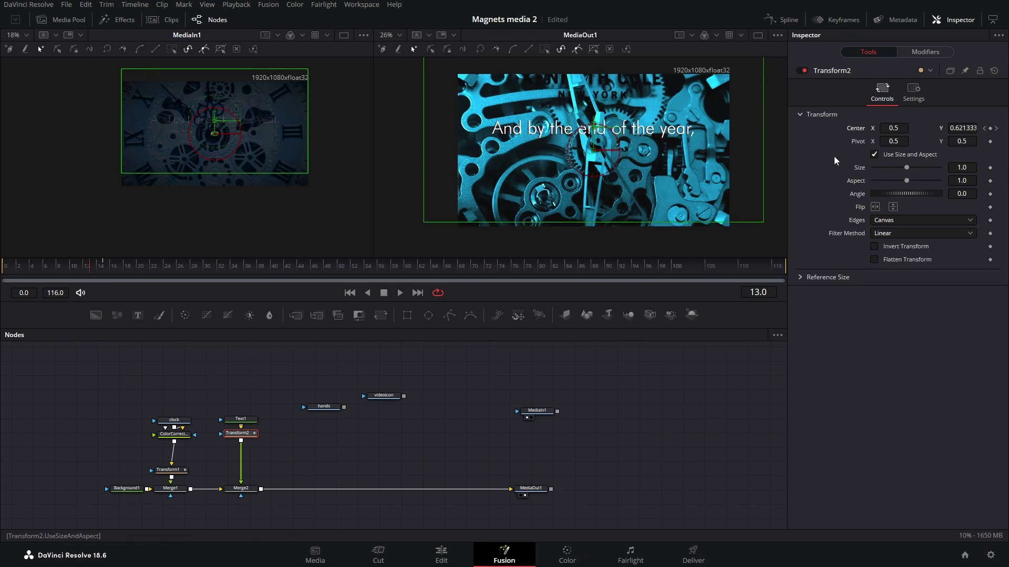
click(996, 129)
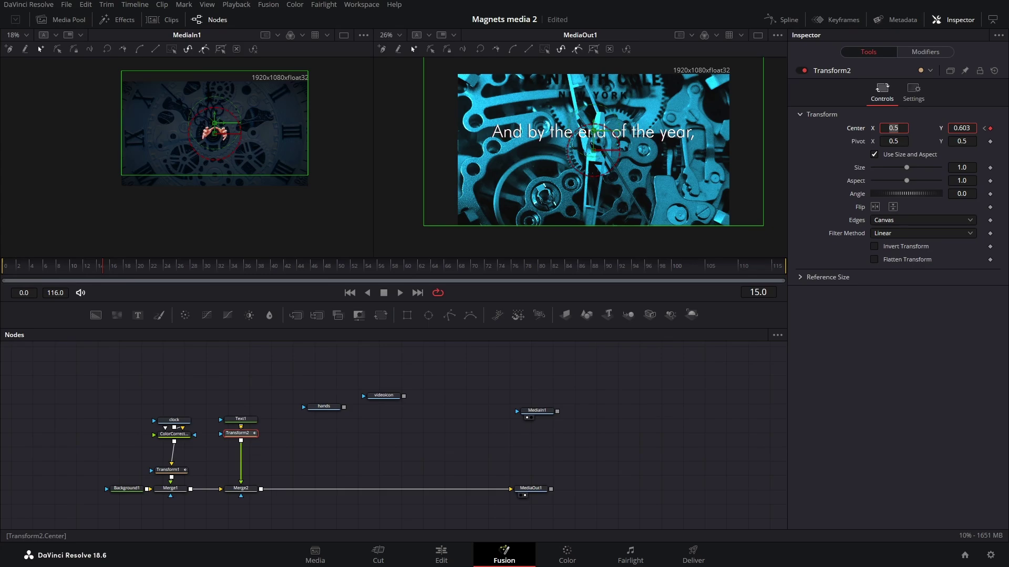
click(400, 292)
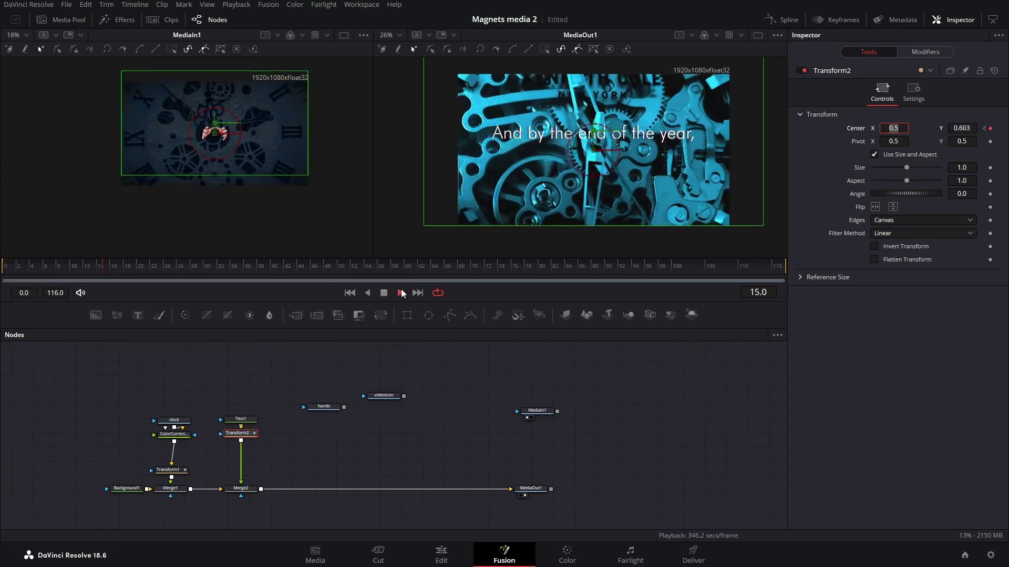
drag(101, 267, 102, 269)
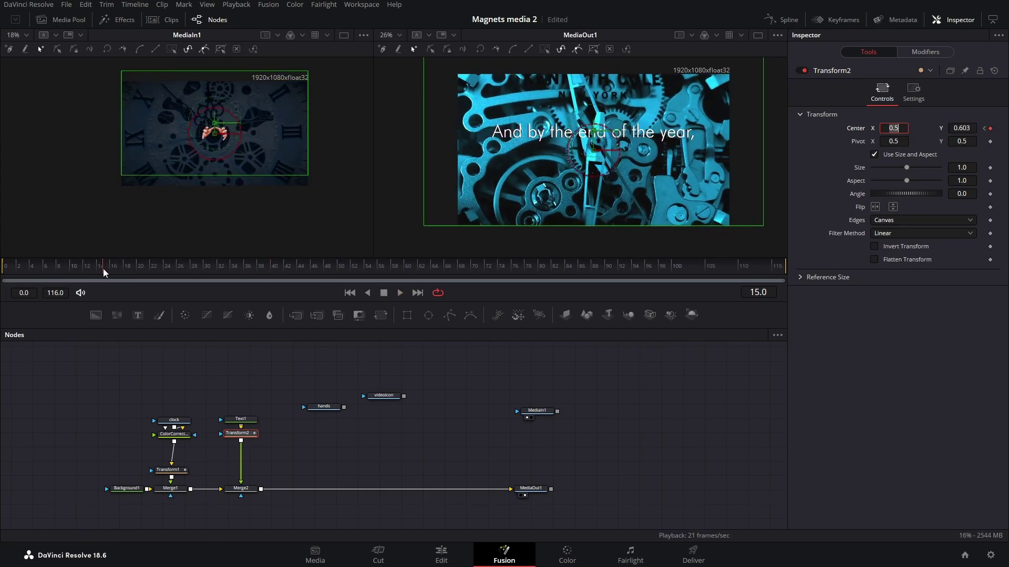
Step: Fade the text out by keyframing Merge2's Blend from 1.0 at frame 7 to 0.0 at frame 15
click(240, 488)
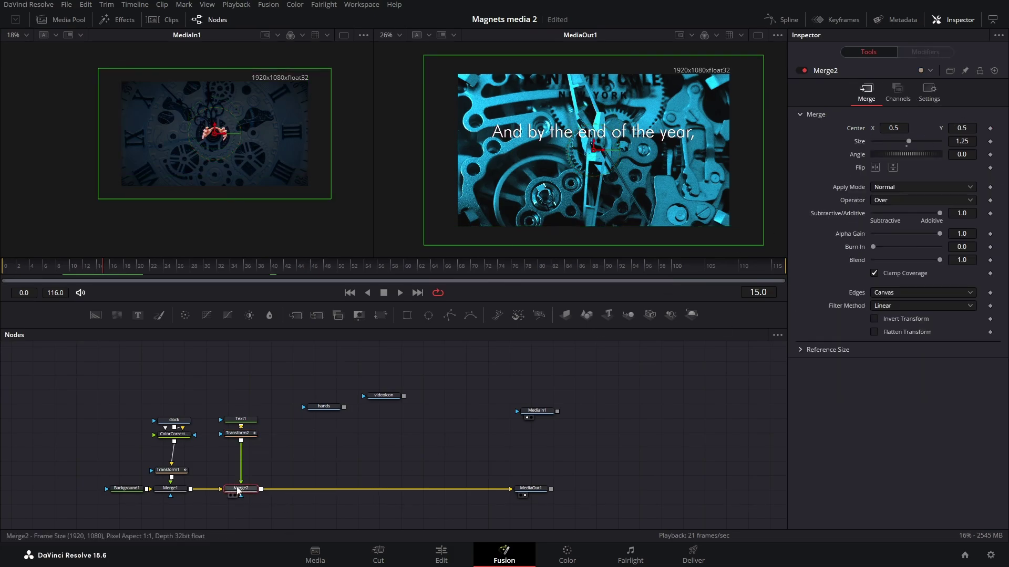
click(990, 261)
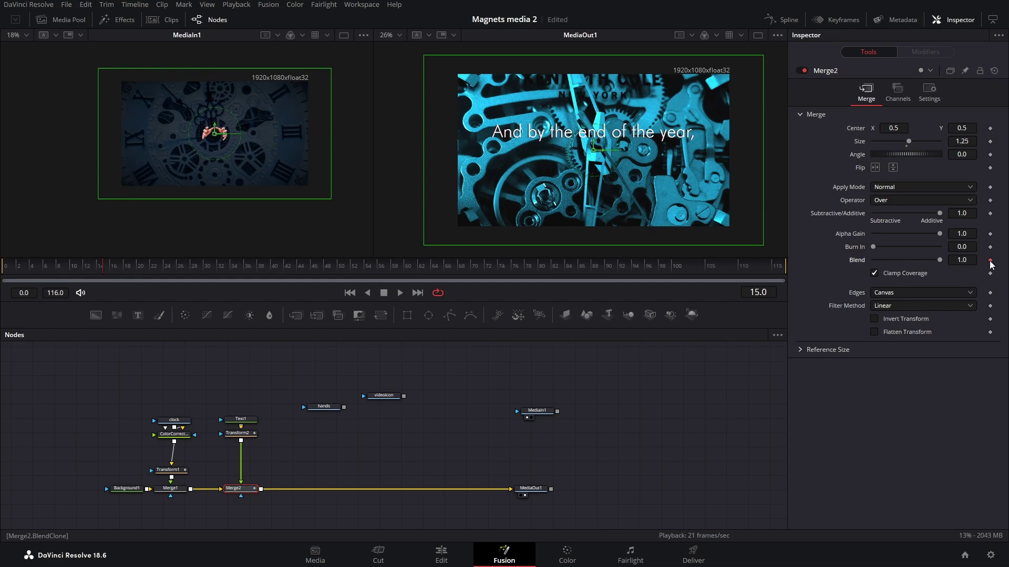
click(94, 266)
drag(94, 266, 54, 270)
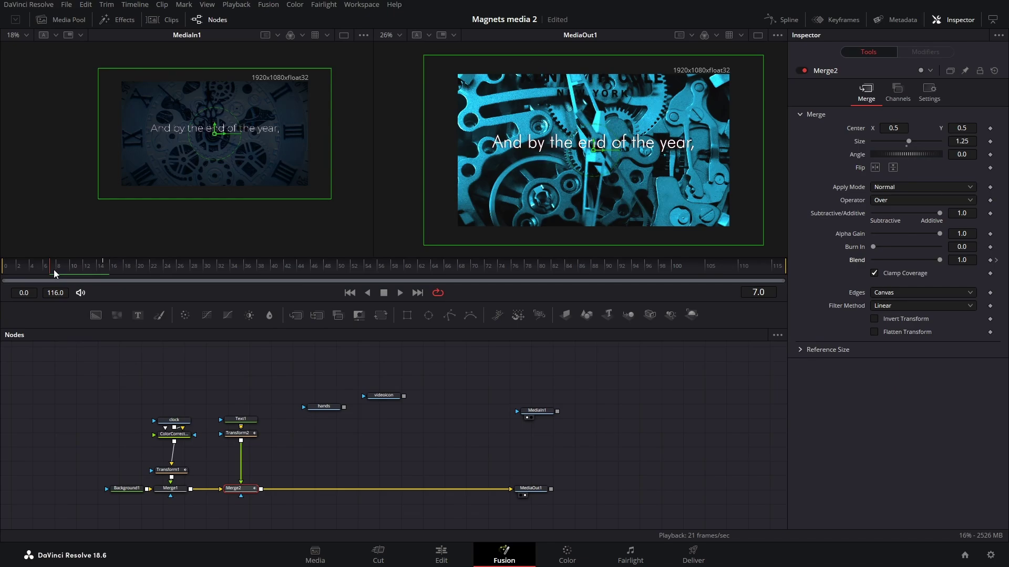
click(991, 261)
key(shift+Right)
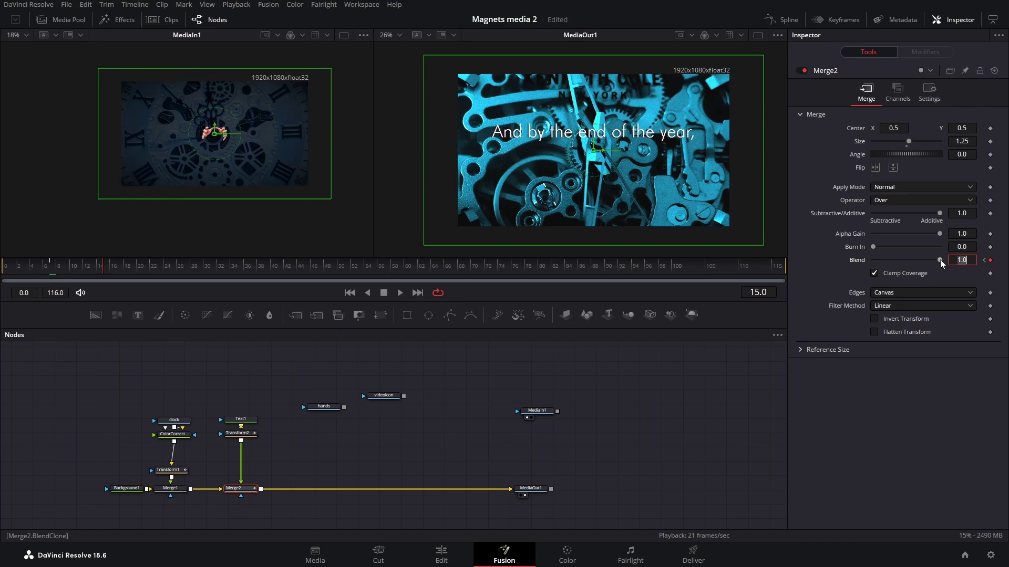
drag(940, 259, 877, 260)
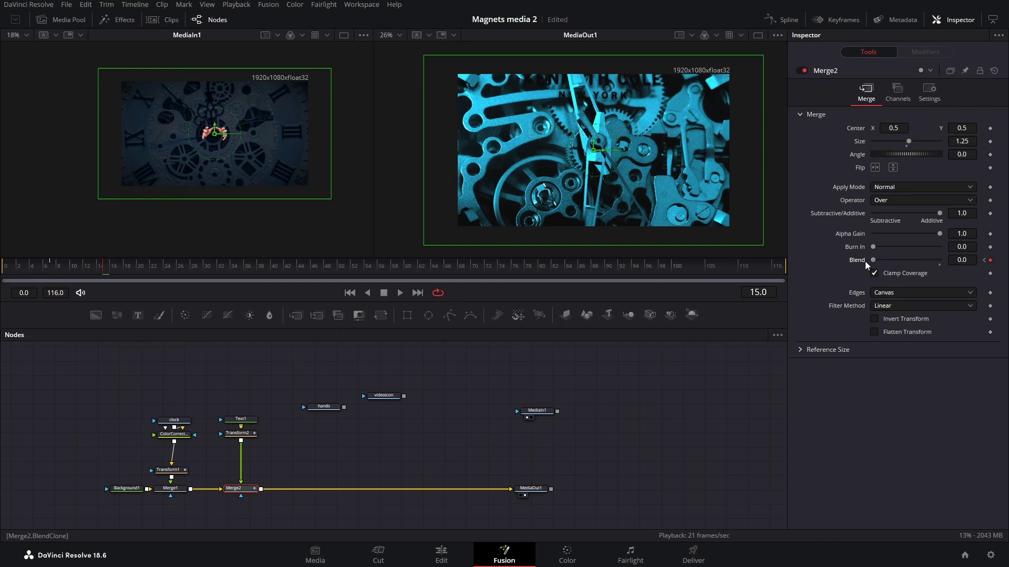
Step: Play the composition from frame 0 to check the text's upward move and fade-out against the reference
click(1, 266)
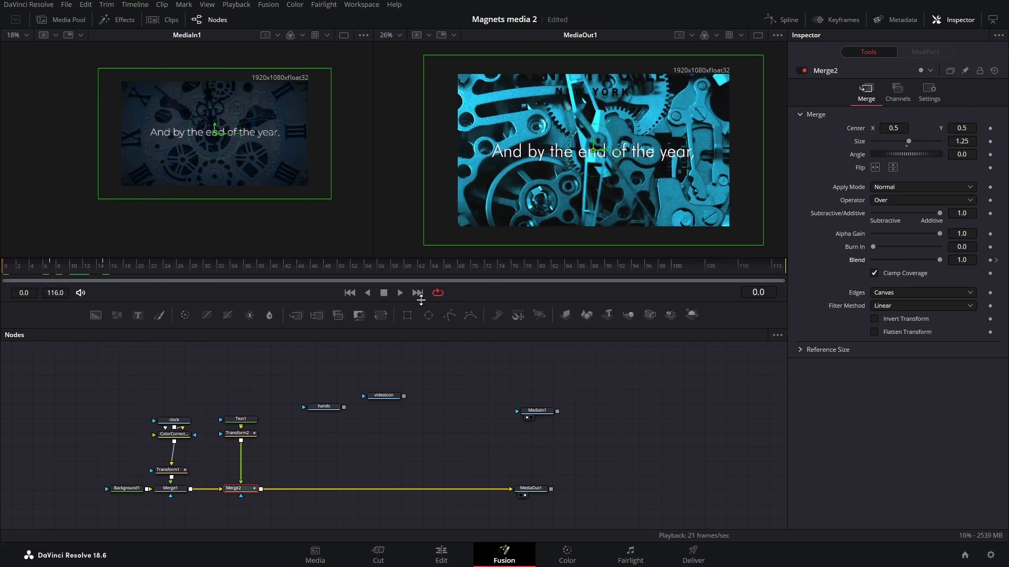
click(399, 293)
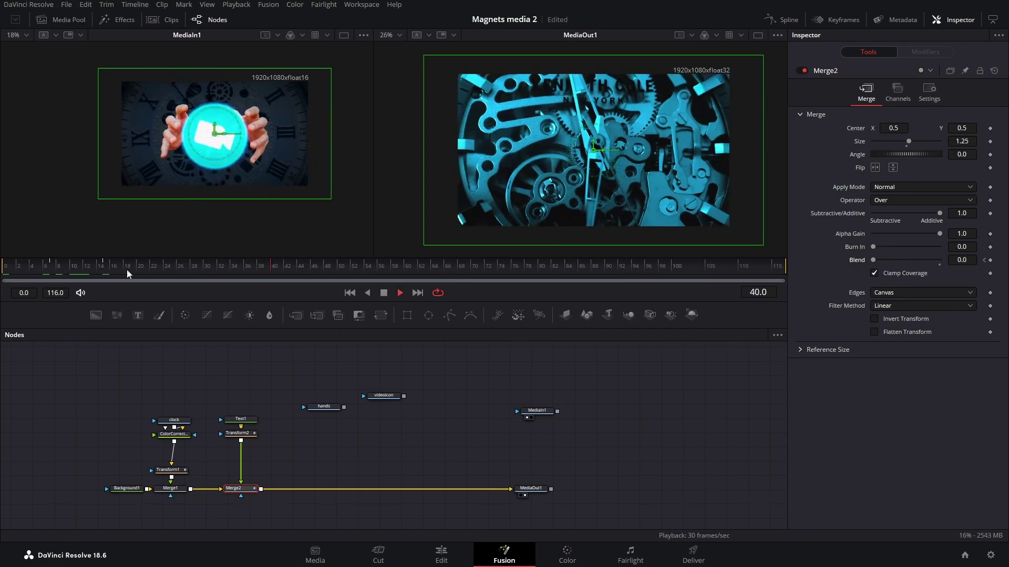
click(8, 266)
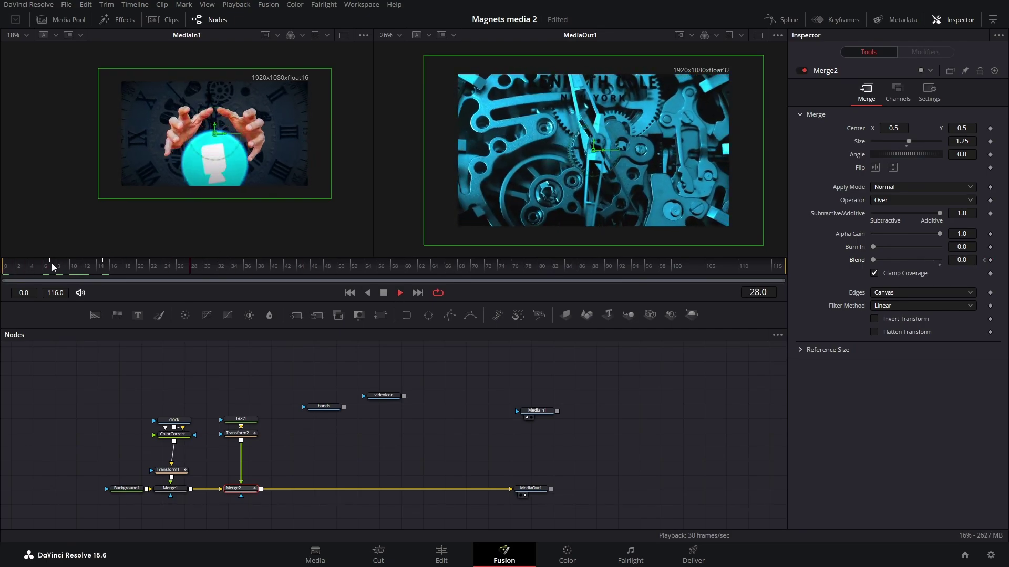
Step: Play the reference clip from frame 0, then examine the clock's center at frame 11 for the hands' starting frame and size
click(1, 266)
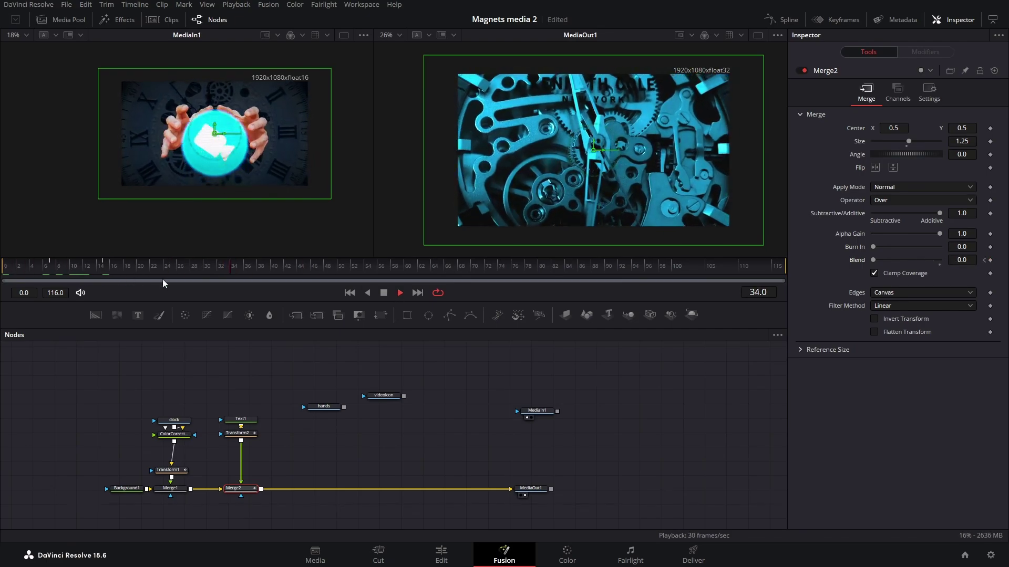
click(383, 294)
drag(176, 262, 77, 274)
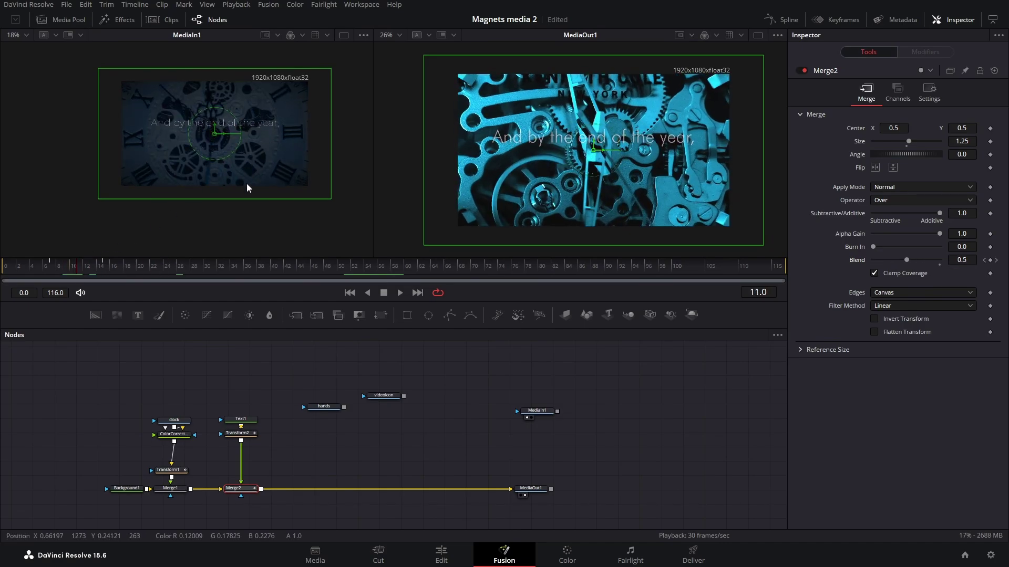
scroll(216, 158, up, 5)
scroll(176, 167, up, 3)
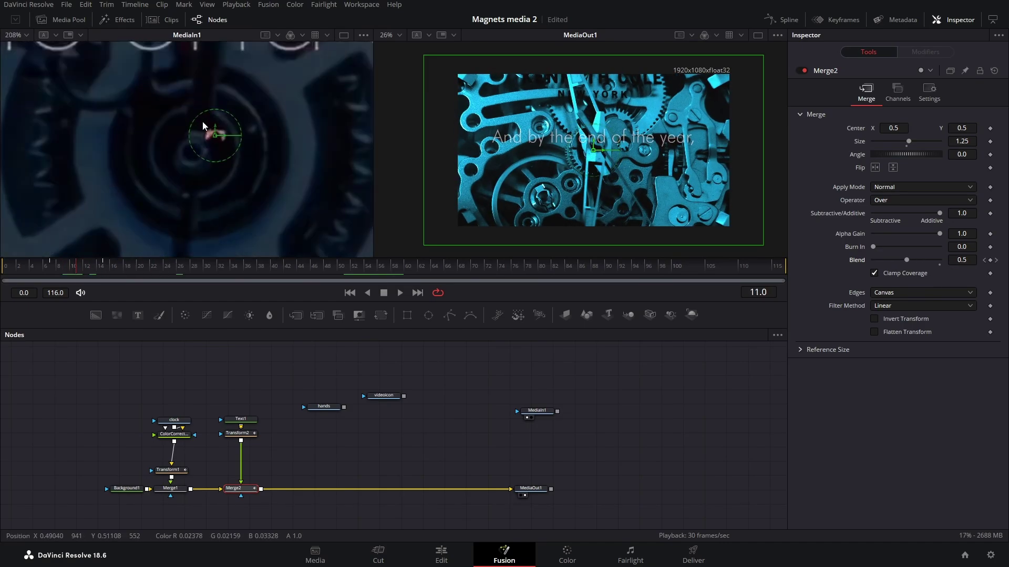
scroll(216, 135, down, 3)
scroll(229, 141, up, 3)
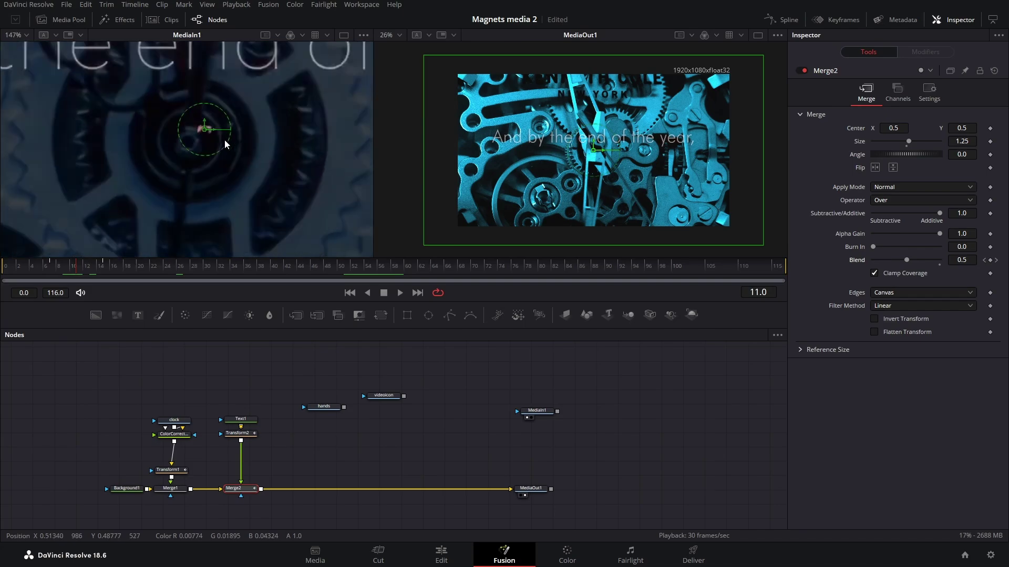
scroll(231, 118, down, 1)
scroll(231, 118, down, 4)
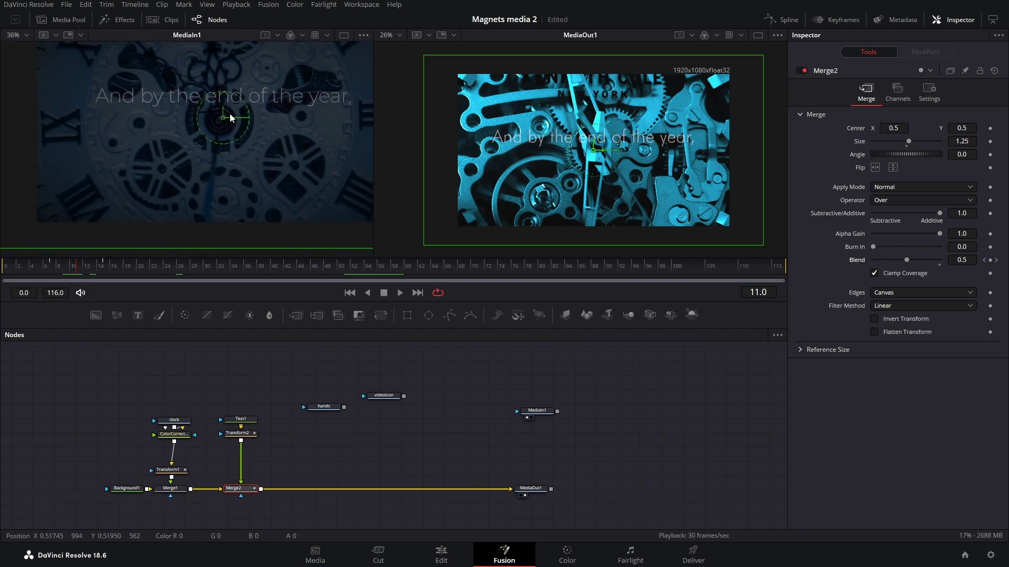
scroll(232, 120, down, 3)
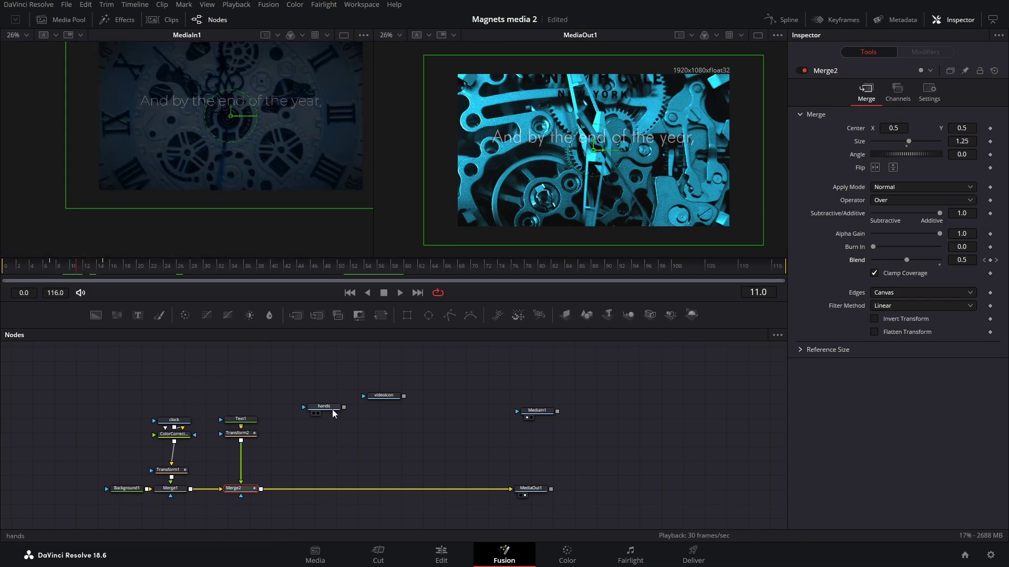
Step: Merge the hands node after Merge2 and keyframe Merge3's Size from 0.03 at frame 11 to 1.19 at frame 35
drag(333, 410, 262, 491)
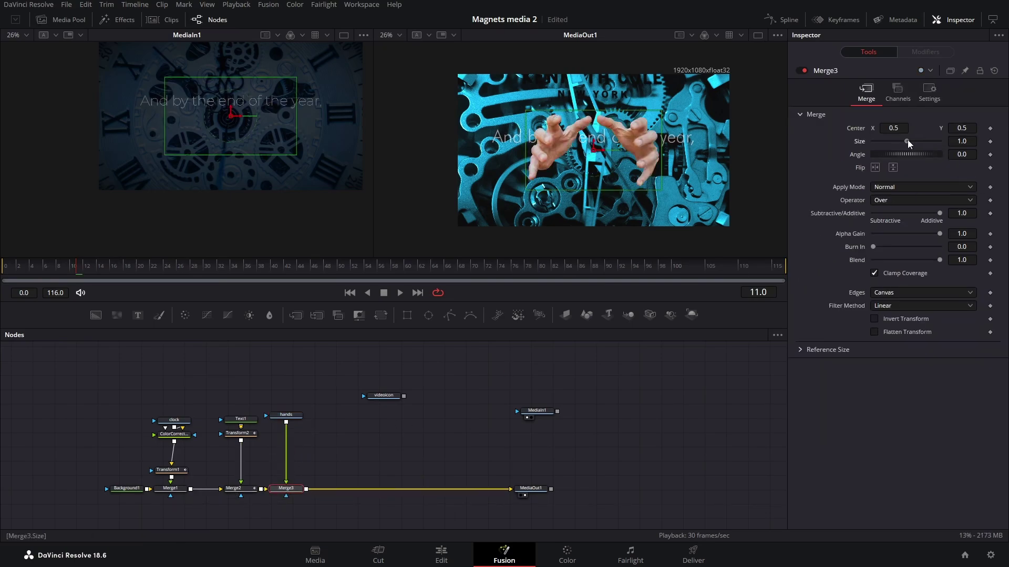
drag(907, 140, 875, 147)
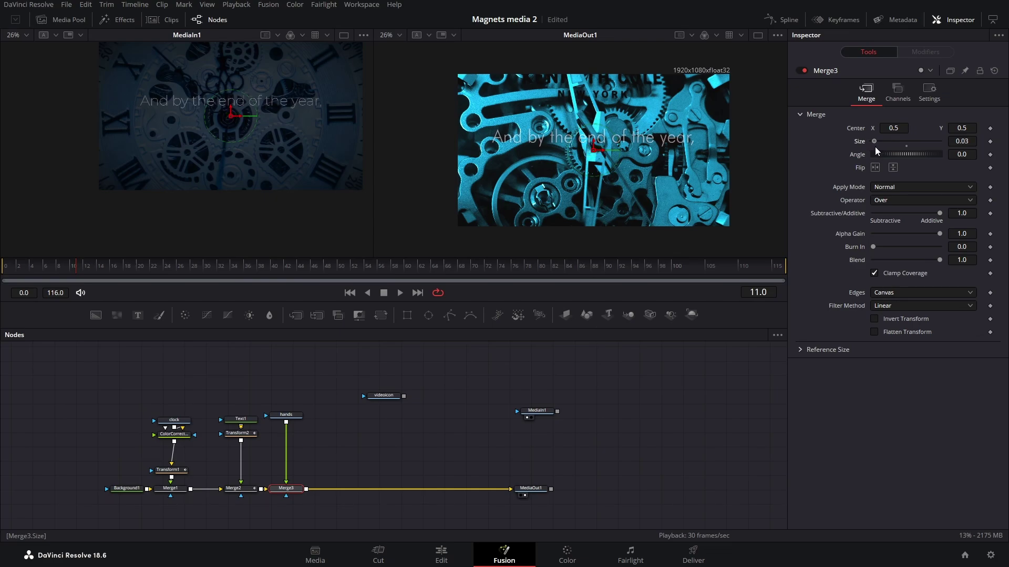
click(990, 142)
drag(80, 270, 236, 268)
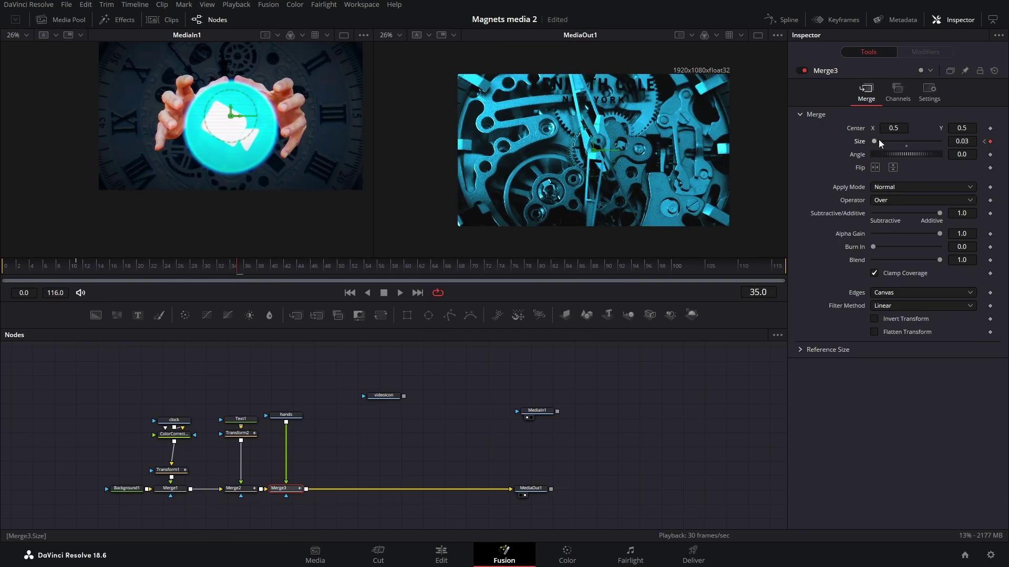
drag(876, 142, 908, 142)
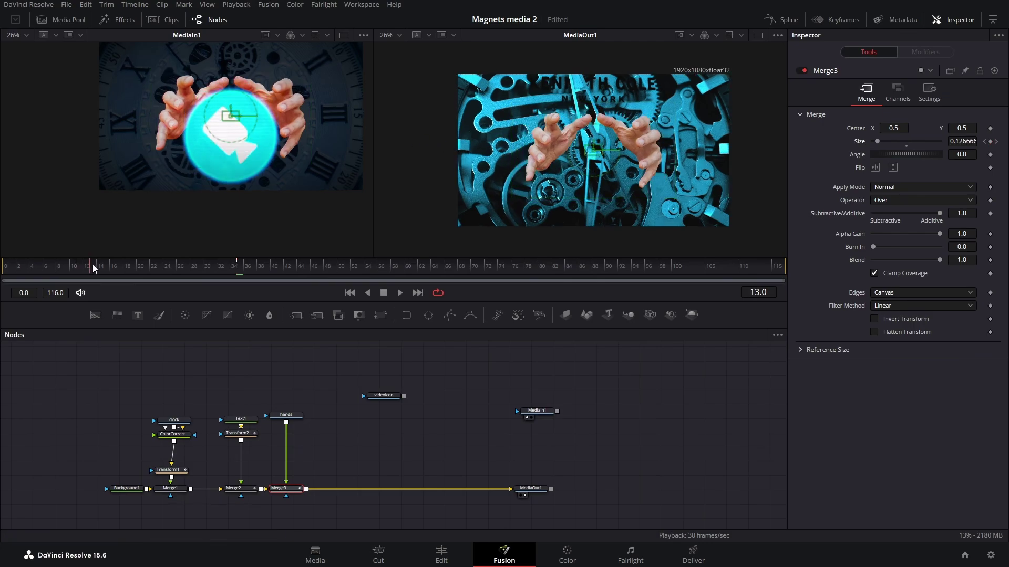
Step: Play the composition from frame 0 to compare the hands' growth with the reference
click(342, 293)
click(400, 293)
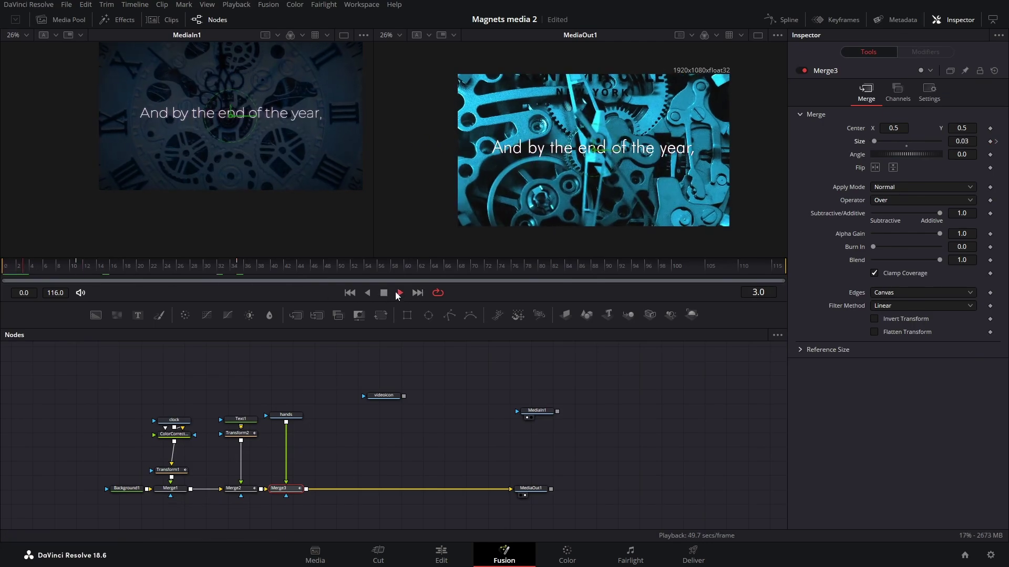
click(383, 293)
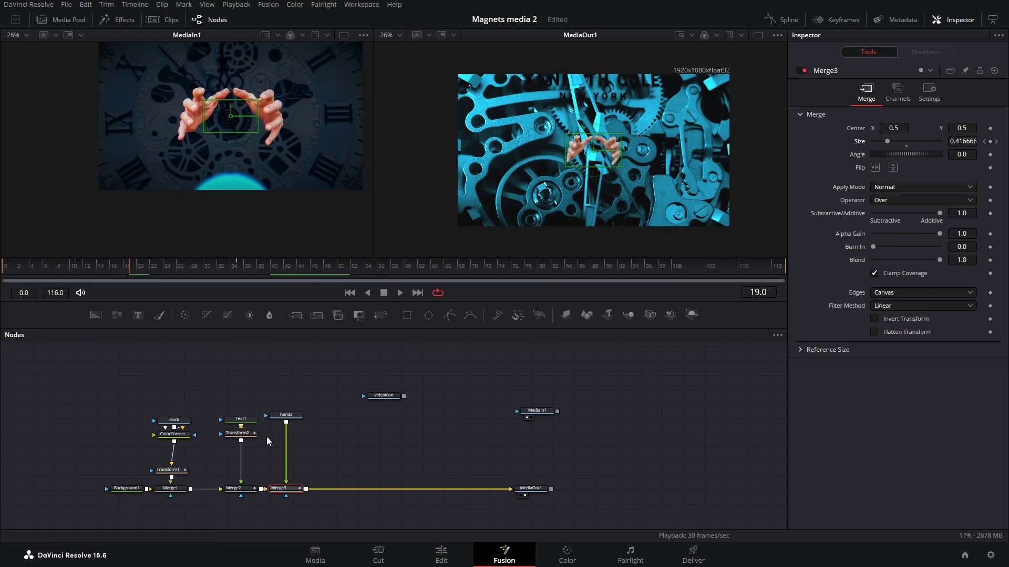
Step: Display Merge3's Size curve in the Spline editor and smooth both of its keyframes
click(787, 21)
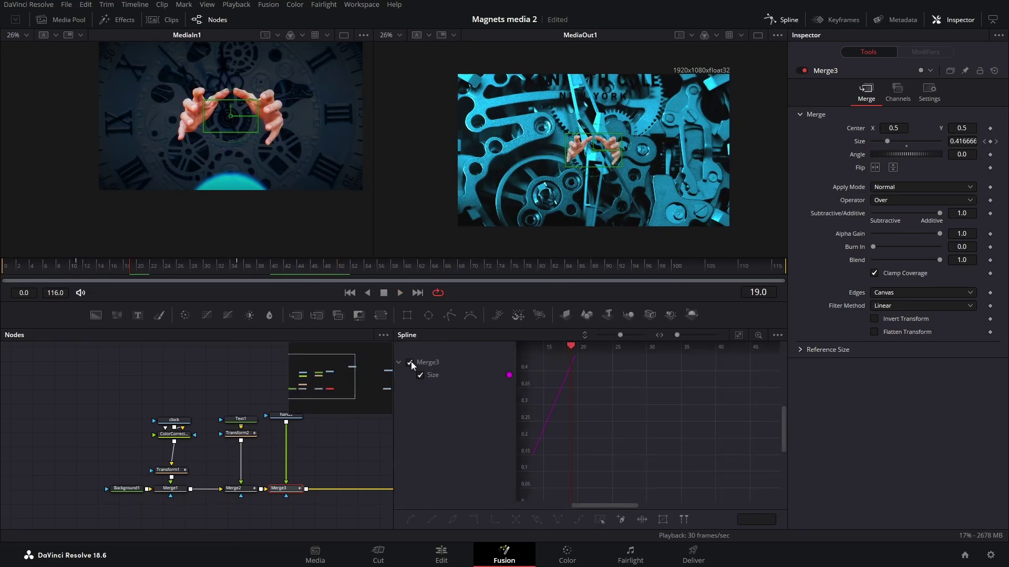
click(739, 334)
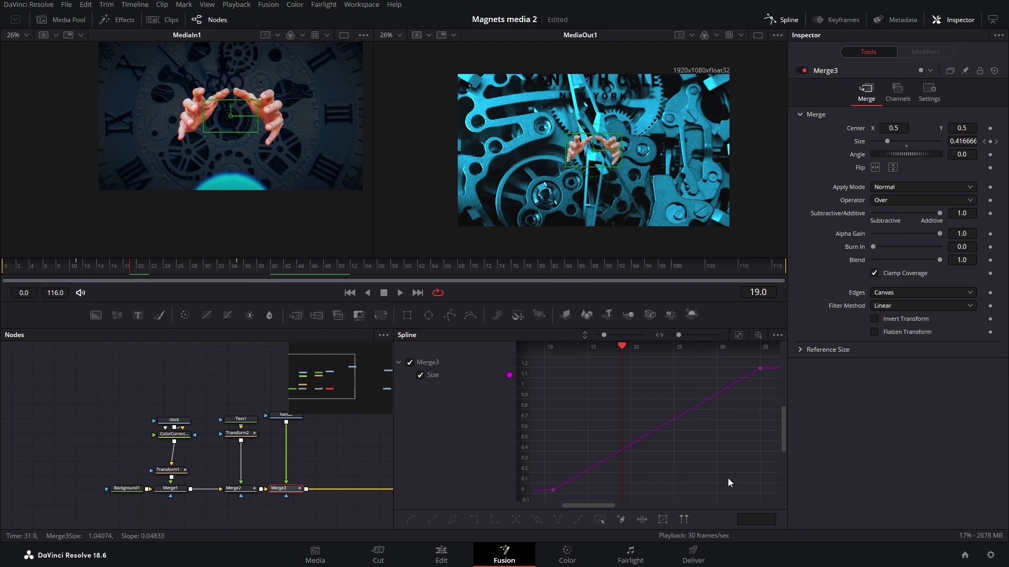
click(600, 518)
key(shift+s)
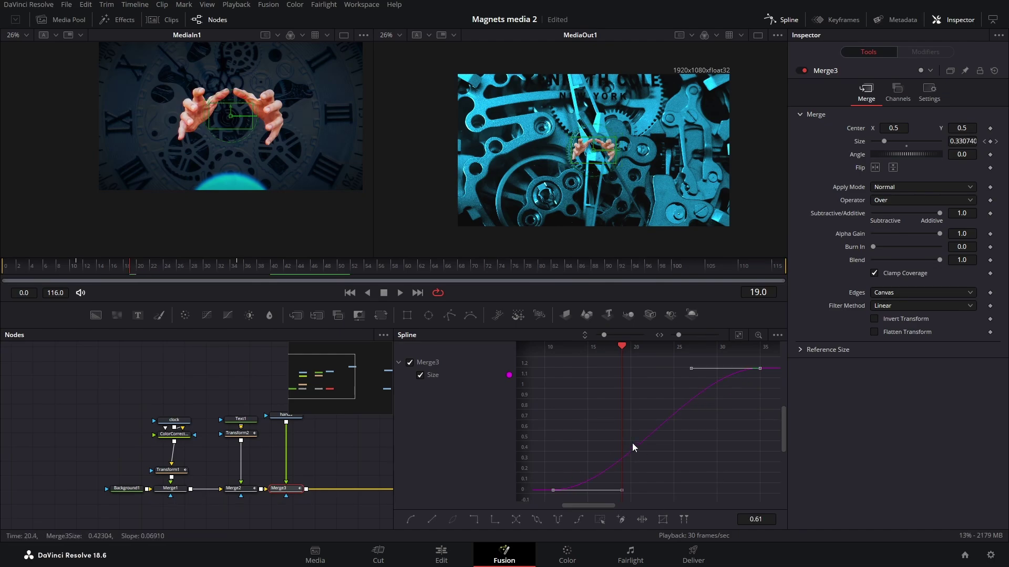
Step: Steepen the Size curve by extending the first keyframe's handle to about frame 35 and the last keyframe's back to about frame 15
drag(129, 265, 100, 266)
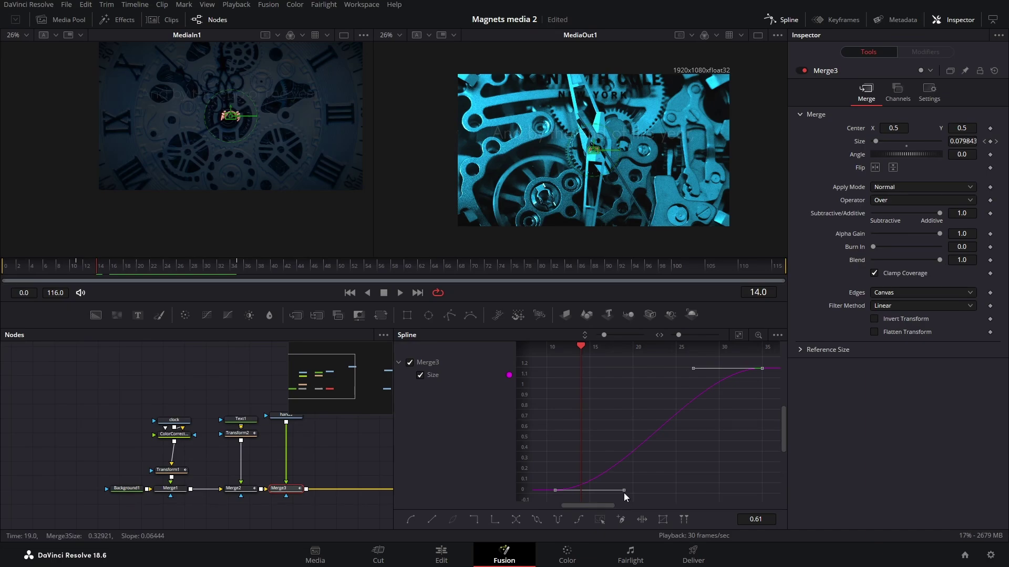
drag(623, 491, 759, 497)
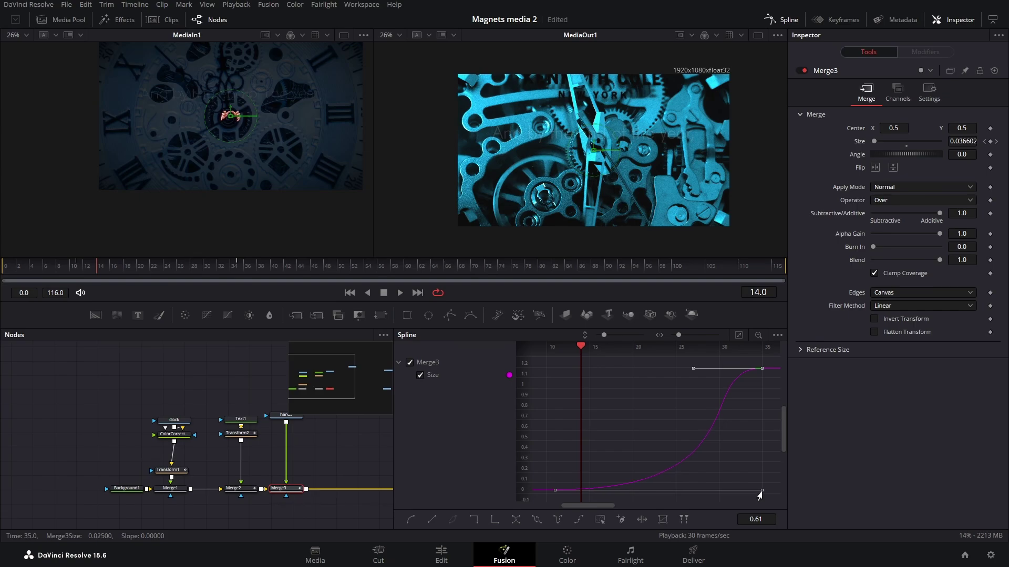
mouse_move(74, 268)
mouse_down()
mouse_move(55, 269)
mouse_move(80, 267)
mouse_up()
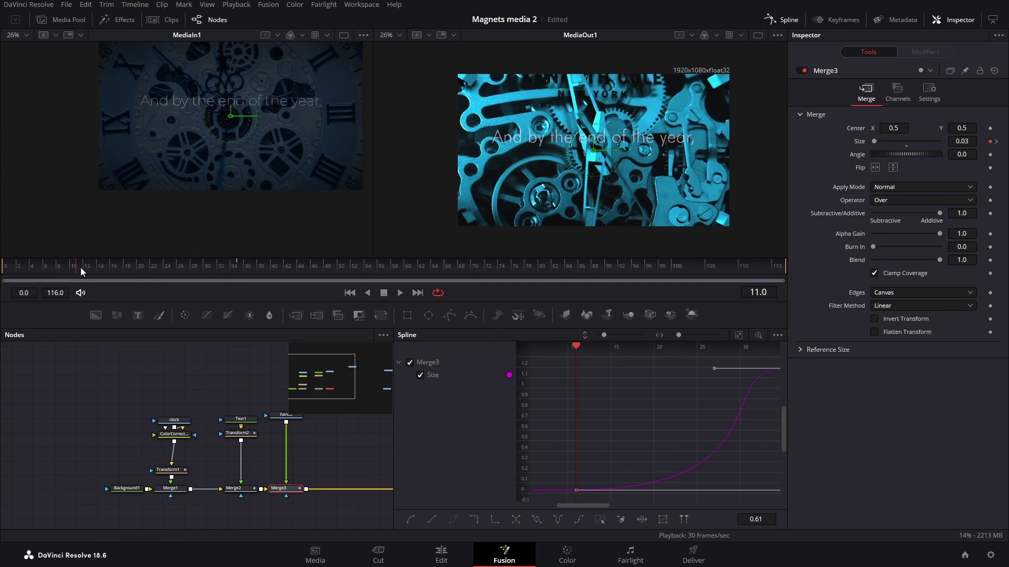
click(401, 293)
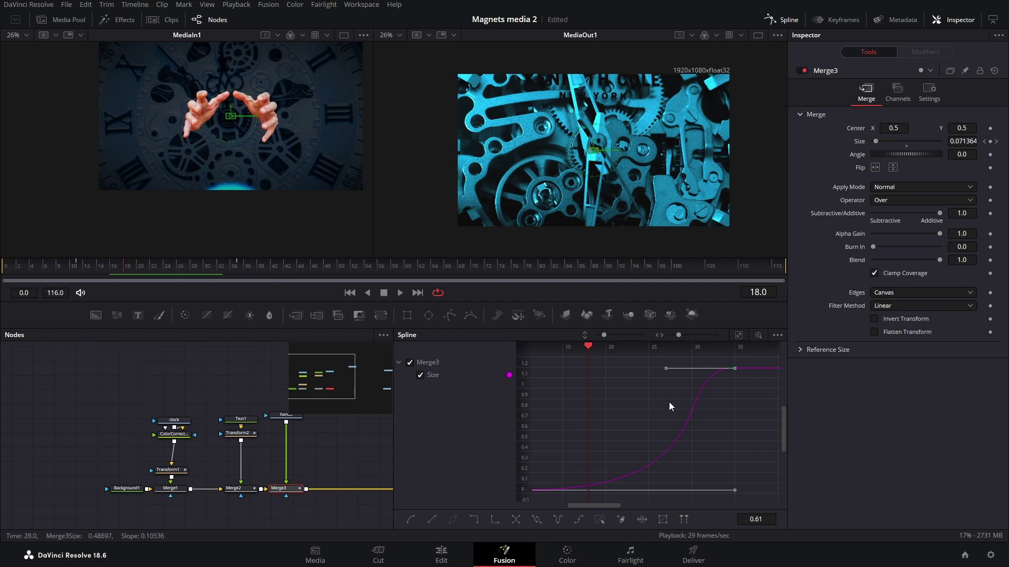
drag(665, 370, 563, 370)
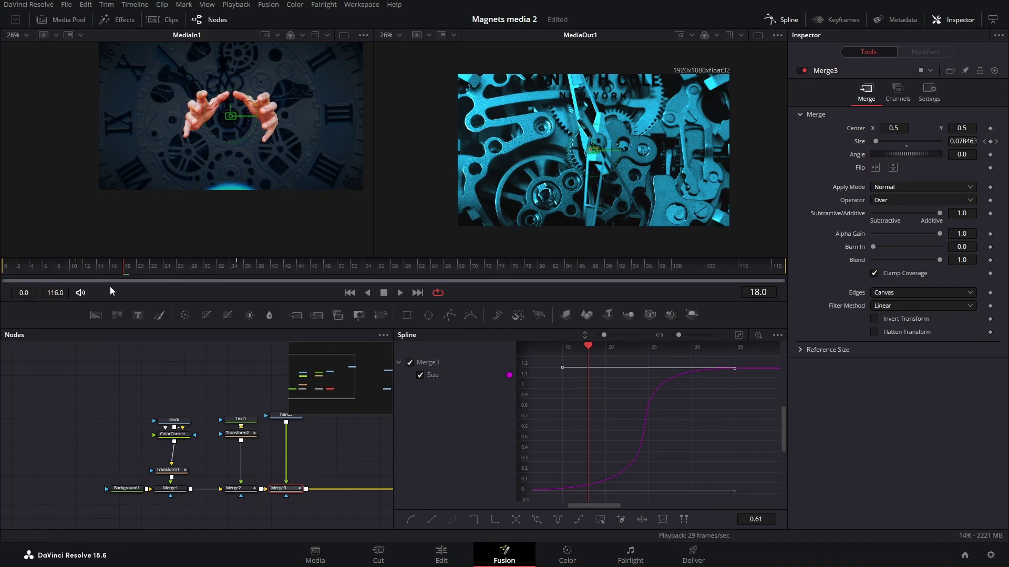
Step: Play back the hands' eased growth and shorten the first Size keyframe's handle to about frame 27
mouse_move(86, 267)
mouse_down()
mouse_move(59, 270)
mouse_move(239, 279)
mouse_move(72, 279)
mouse_move(80, 276)
mouse_up()
key(space)
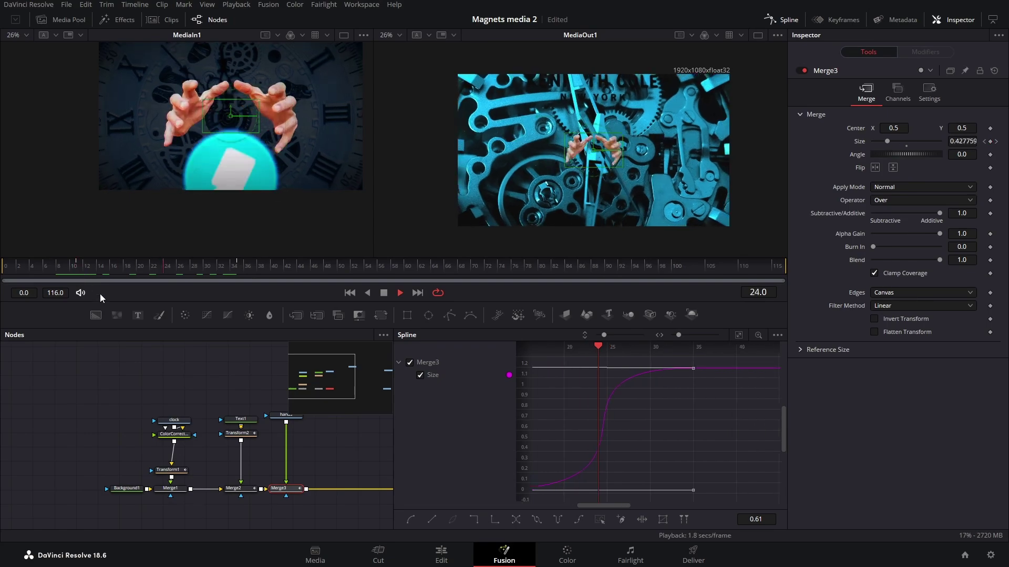
drag(300, 275, 153, 270)
key(space)
drag(597, 458, 666, 450)
drag(775, 488, 710, 488)
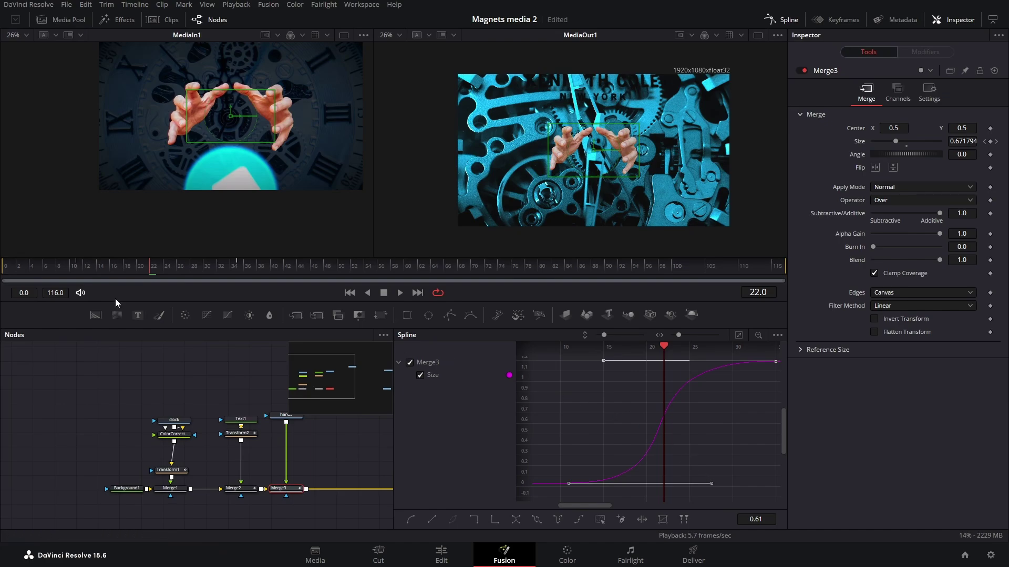
drag(113, 265, 241, 269)
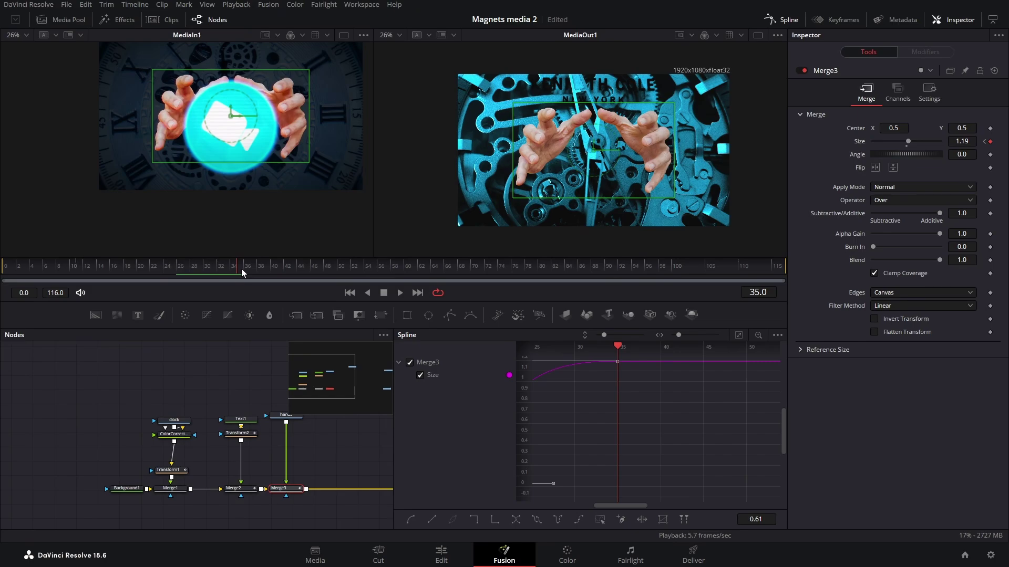
click(787, 22)
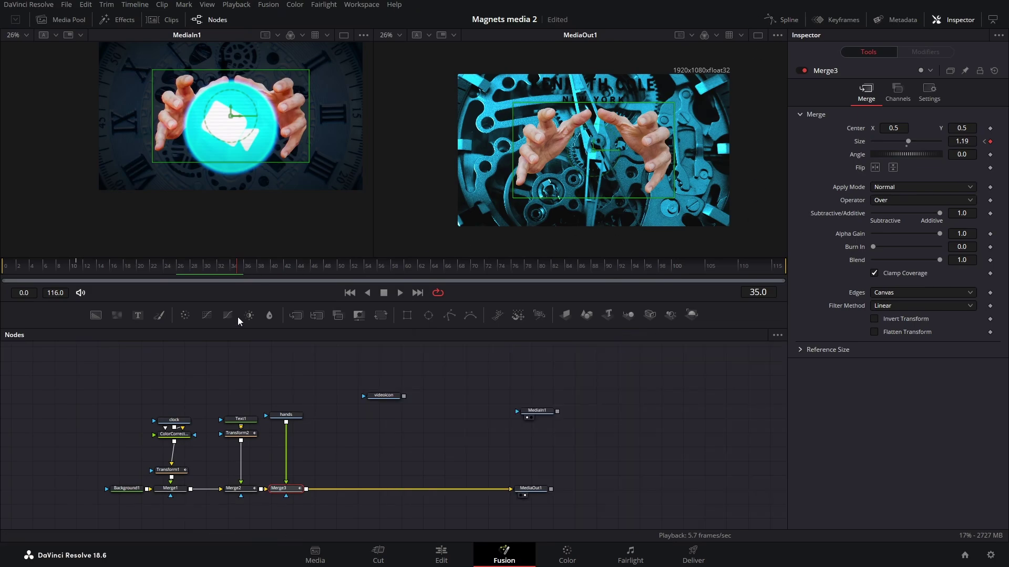
Step: Merge the videoicon node over the composition after Merge3 and add a Color Corrector directly after videoicon
drag(395, 396, 305, 491)
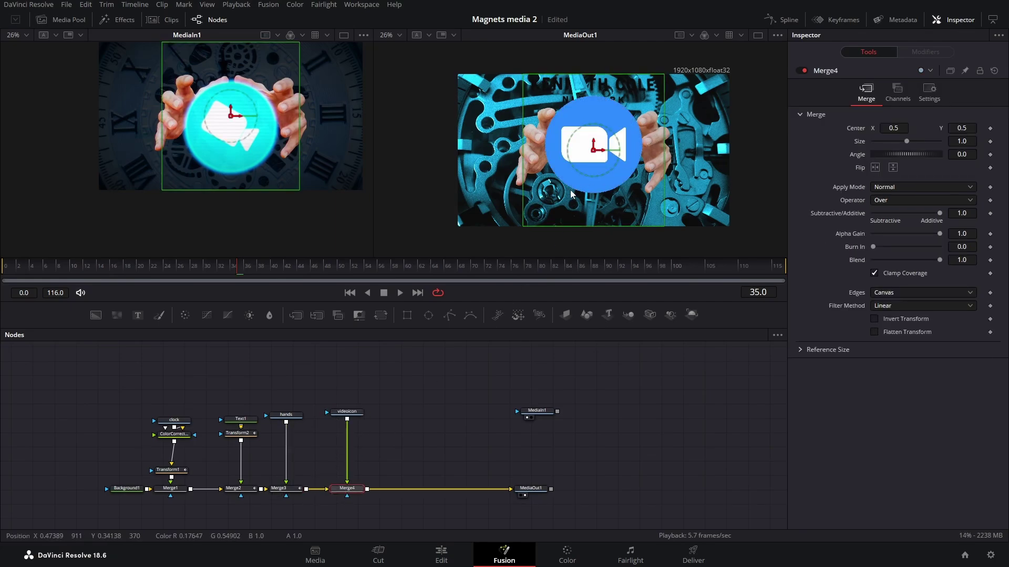
click(350, 417)
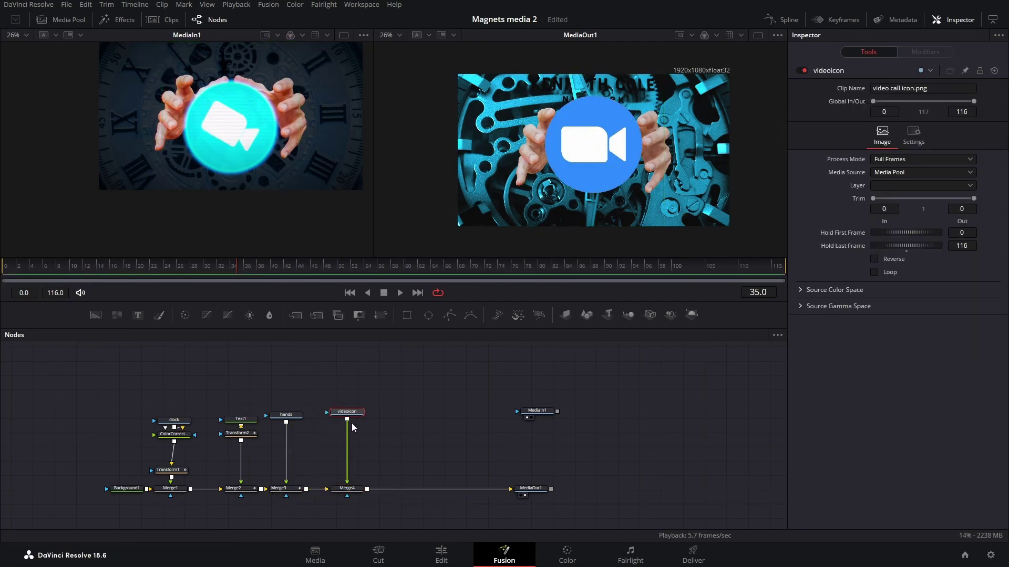
key(shift+space)
text(trans)
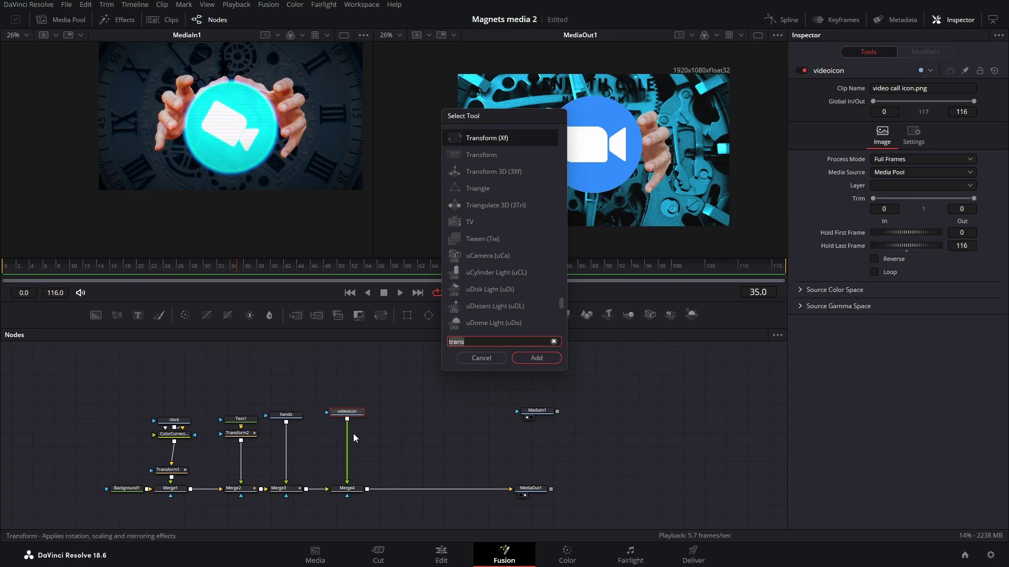
key(BackSpace)
key(BackSpace)
key(BackSpace)
key(BackSpace)
key(BackSpace)
text(colo)
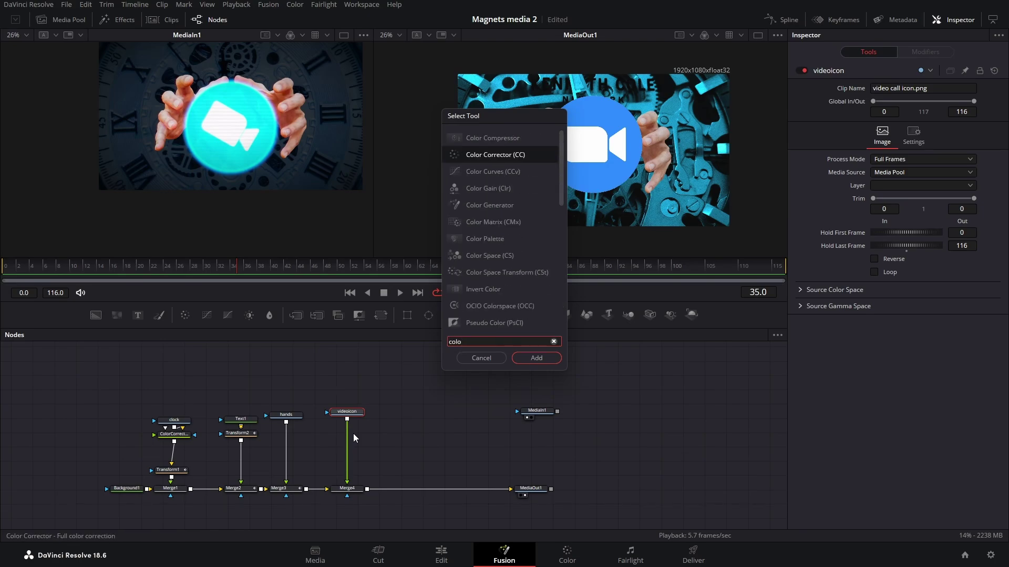
key(Return)
Step: Tint the video icon cyan with Tint -0.4944 and Strength 0.7582, and set its Saturation to 1.76
drag(924, 188, 897, 191)
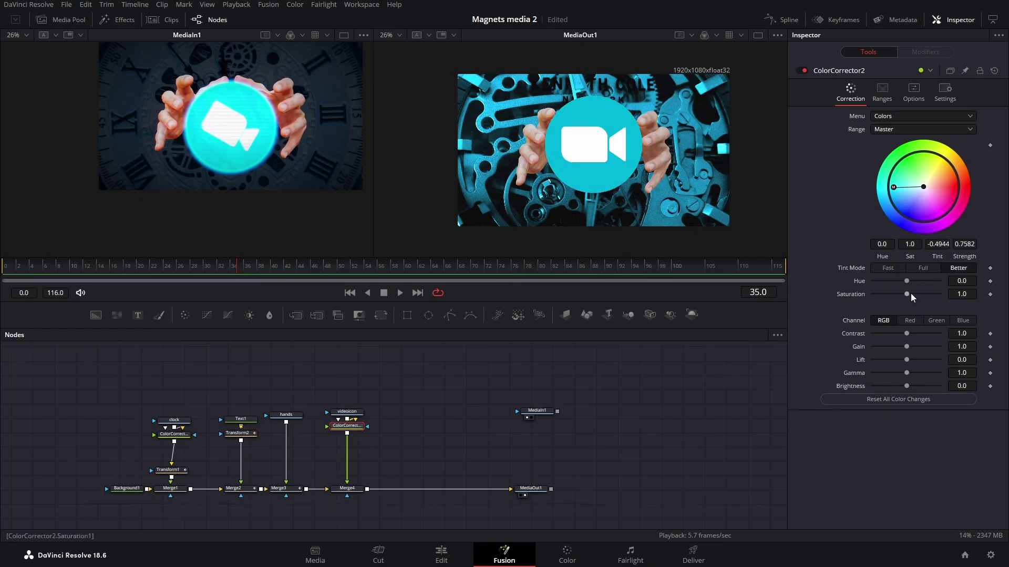
drag(910, 294, 934, 292)
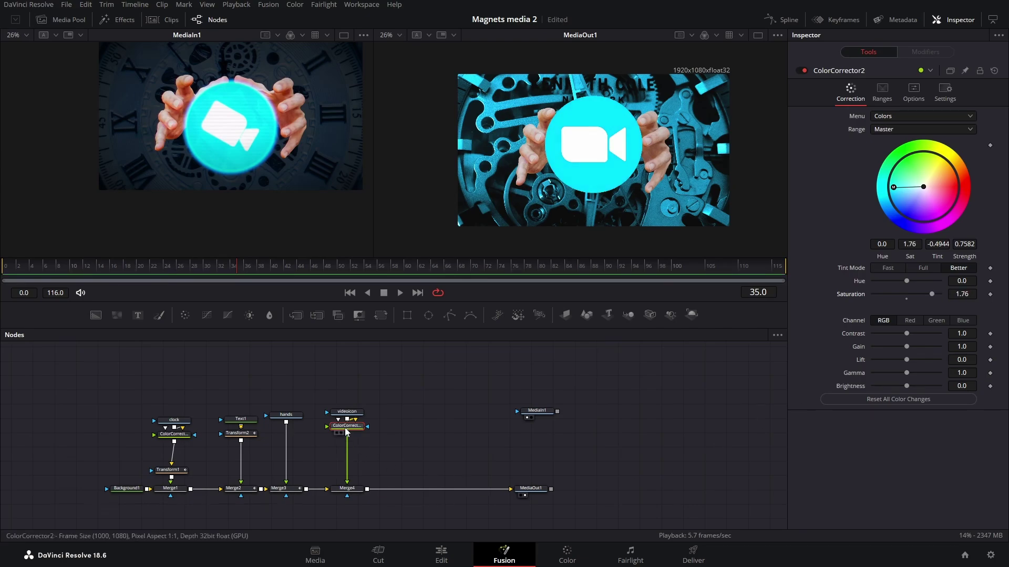
Step: Add a Soft Glow after the icon's Color Corrector with Gain 0.669 and Glow Size 58.3
key(shift+space)
text(colo)
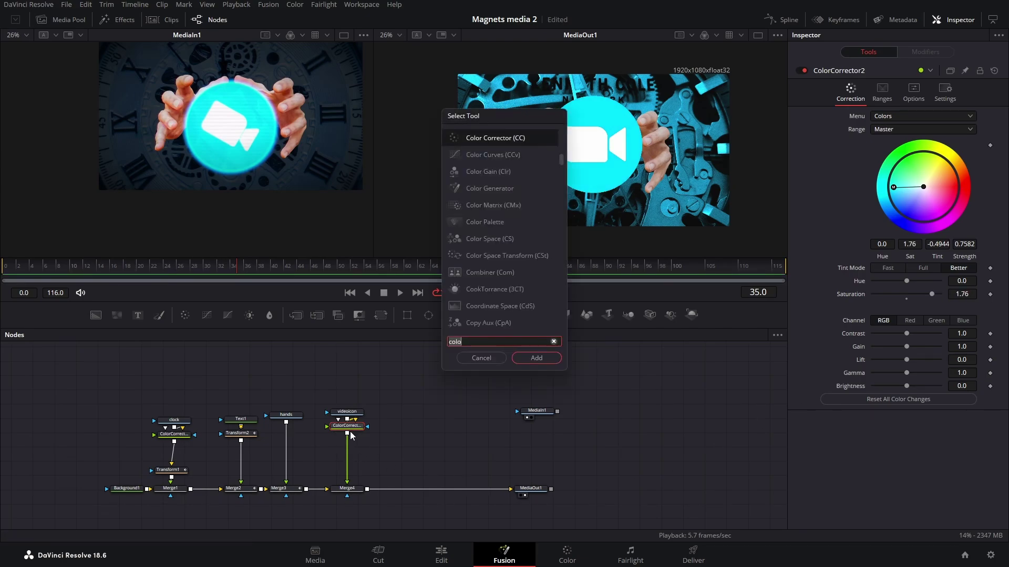
key(BackSpace)
key(BackSpace)
key(BackSpace)
key(BackSpace)
text(soft)
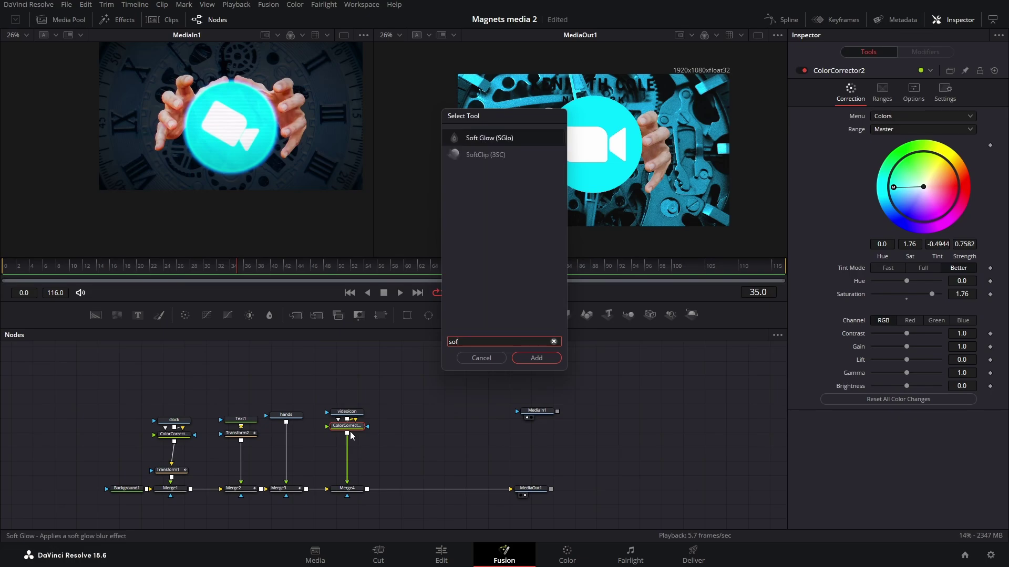
key(Return)
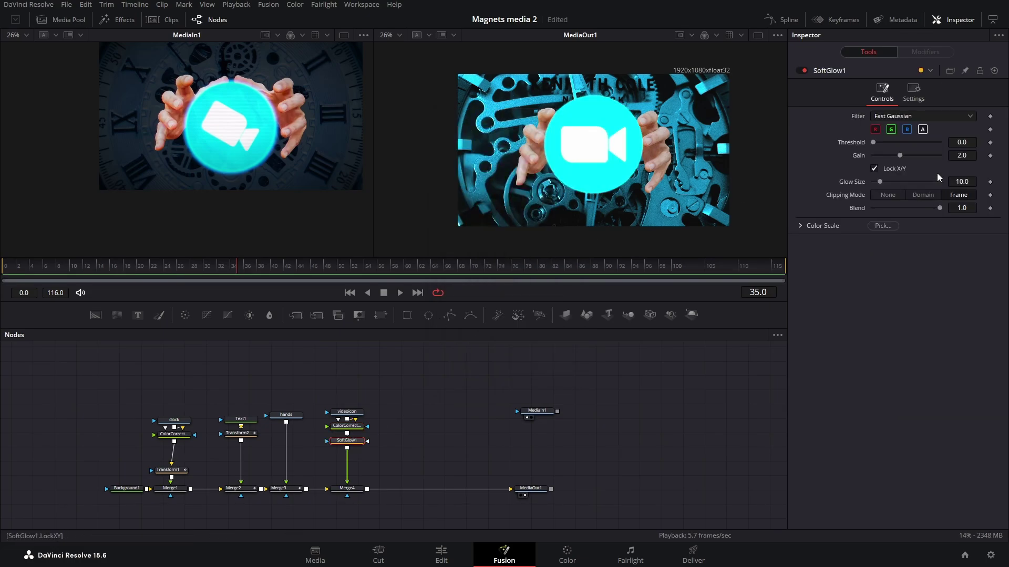
drag(903, 156, 866, 148)
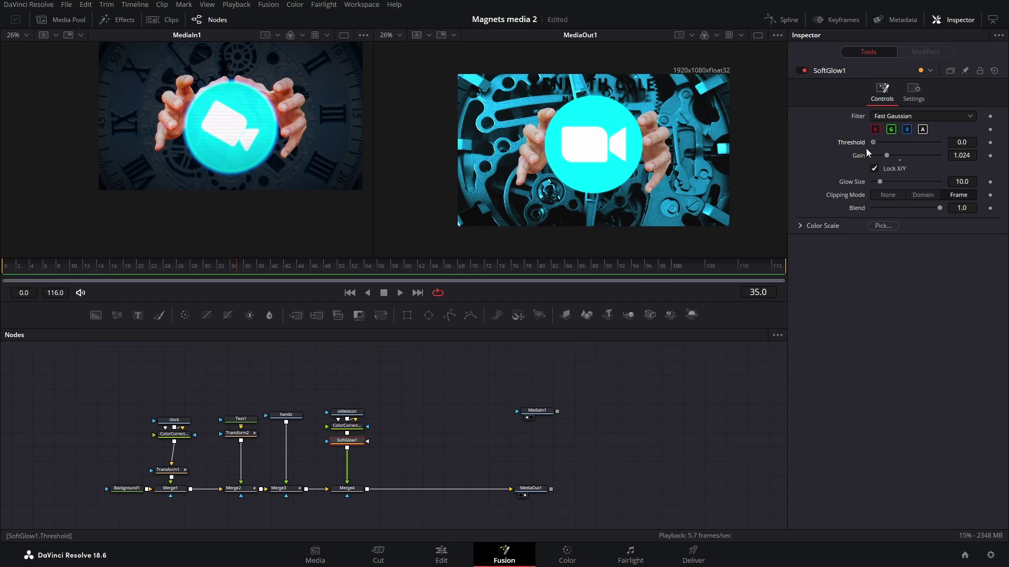
drag(879, 182, 909, 180)
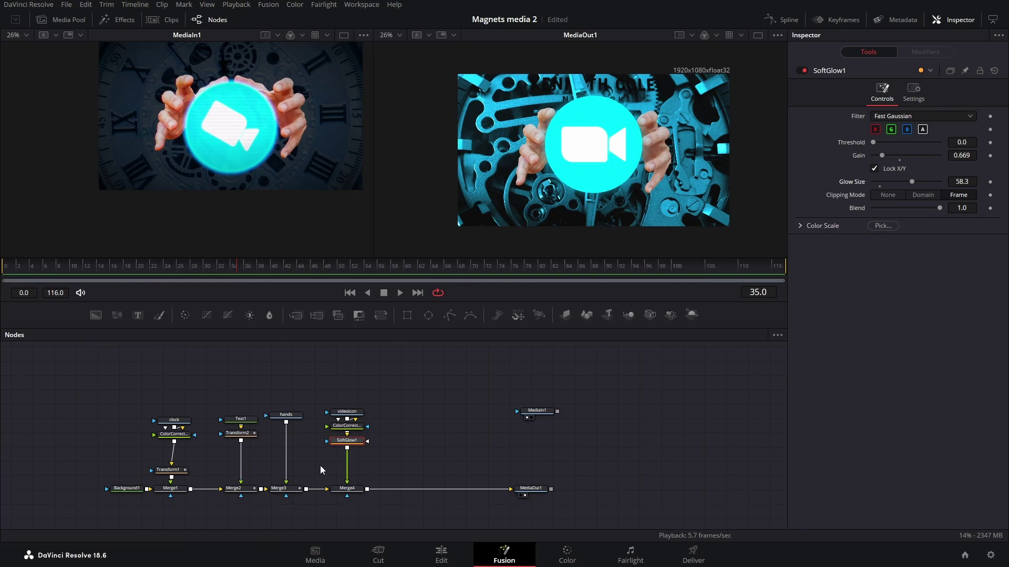
Step: Add a Transform after the video icon's Soft Glow and set its Size to 0.905
key(shift+space)
text(sof)
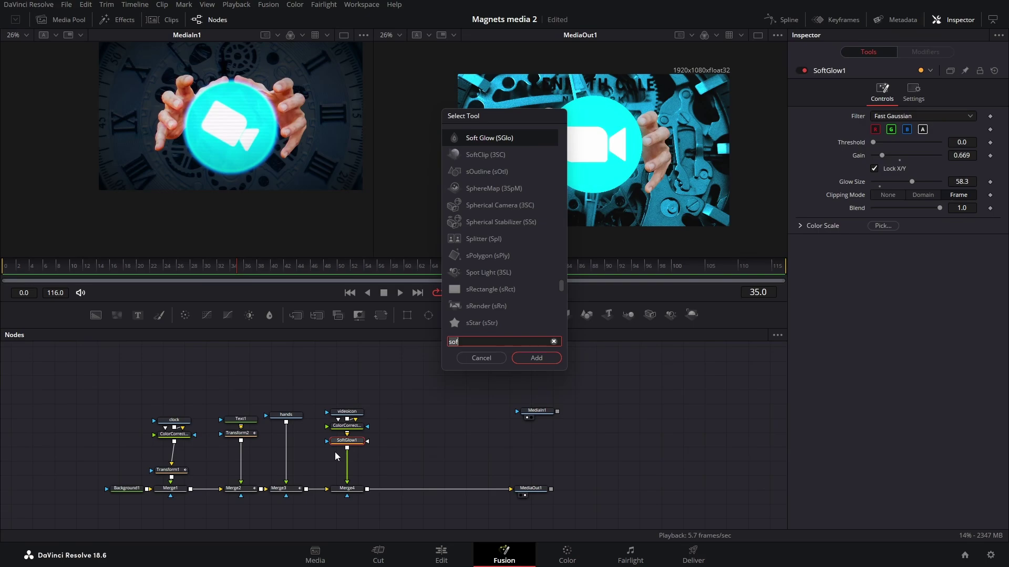
key(BackSpace)
key(BackSpace)
key(BackSpace)
text(transf)
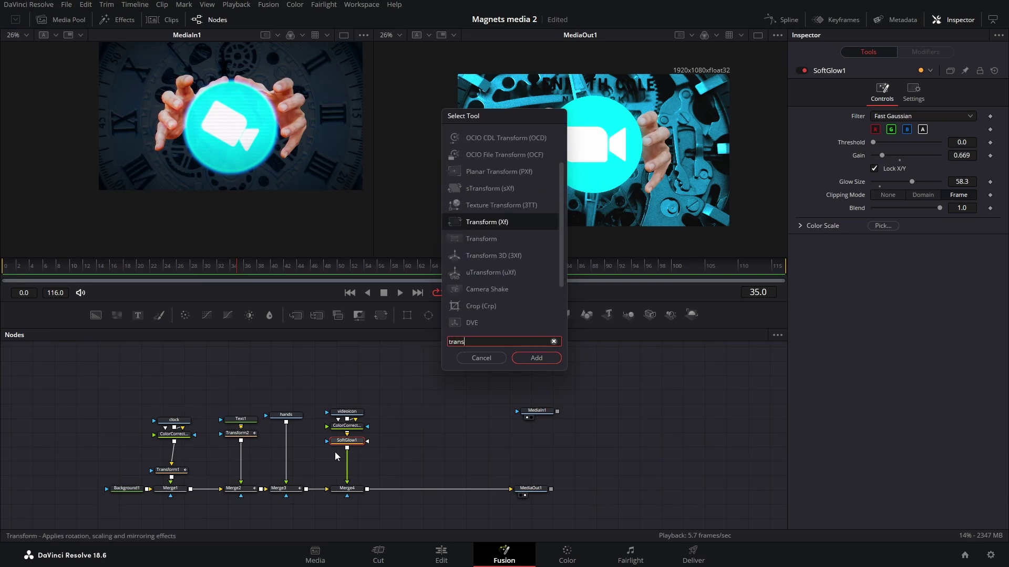
key(Return)
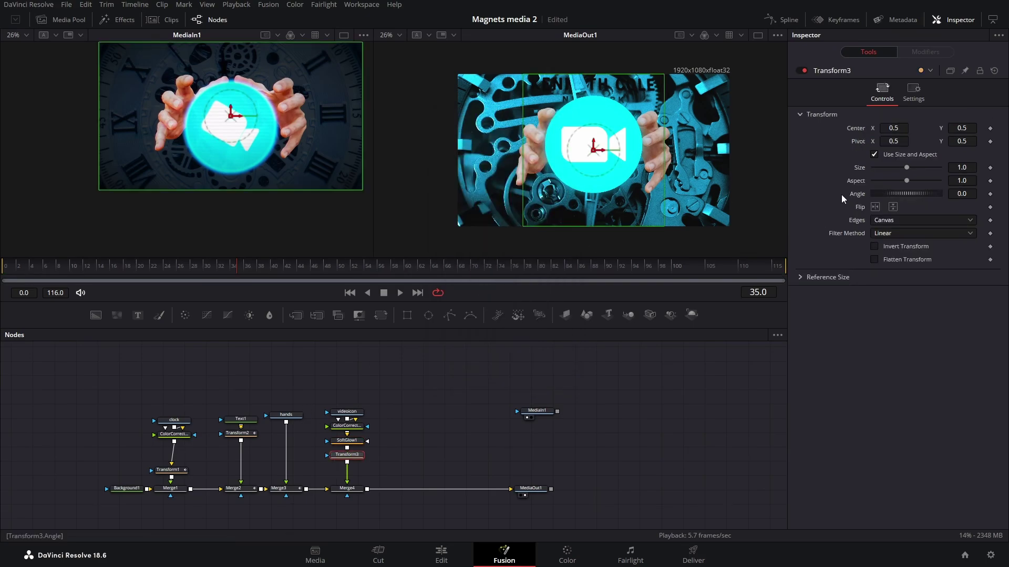
drag(964, 167, 929, 167)
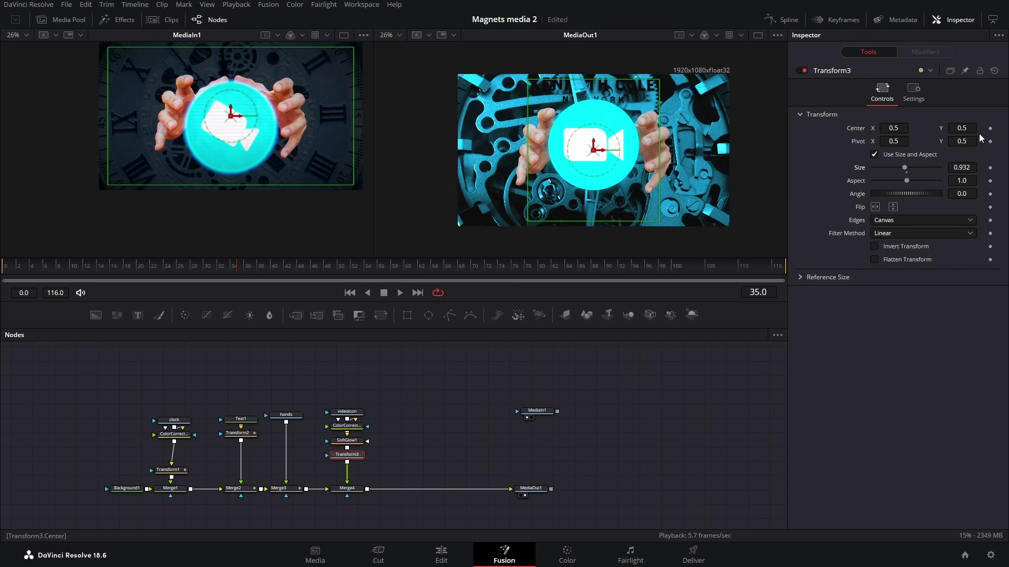
drag(968, 167, 955, 167)
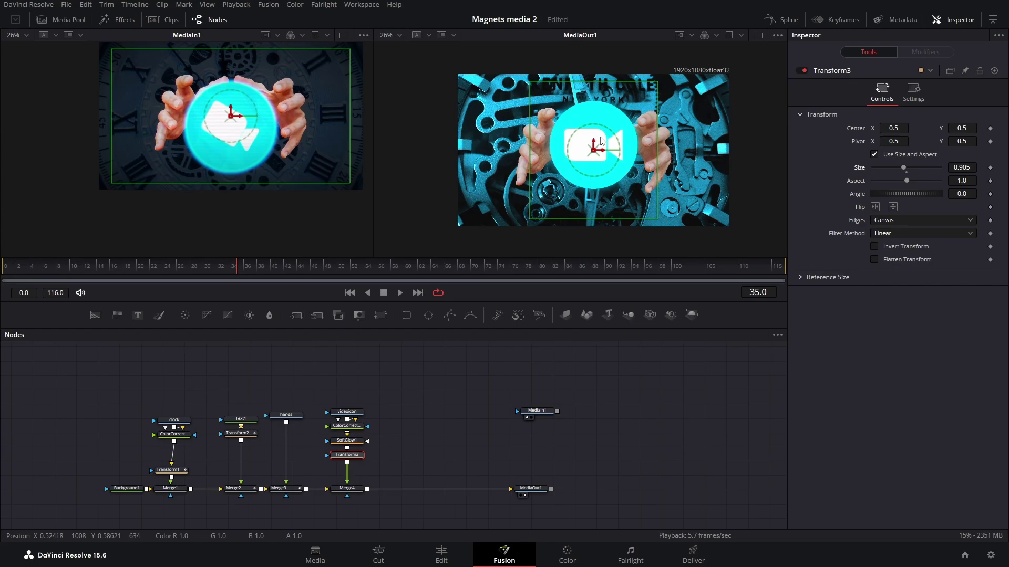
Step: Keyframe the icon Transform's Center and Angle at frame 17 and again at frame 50
drag(222, 276, 121, 266)
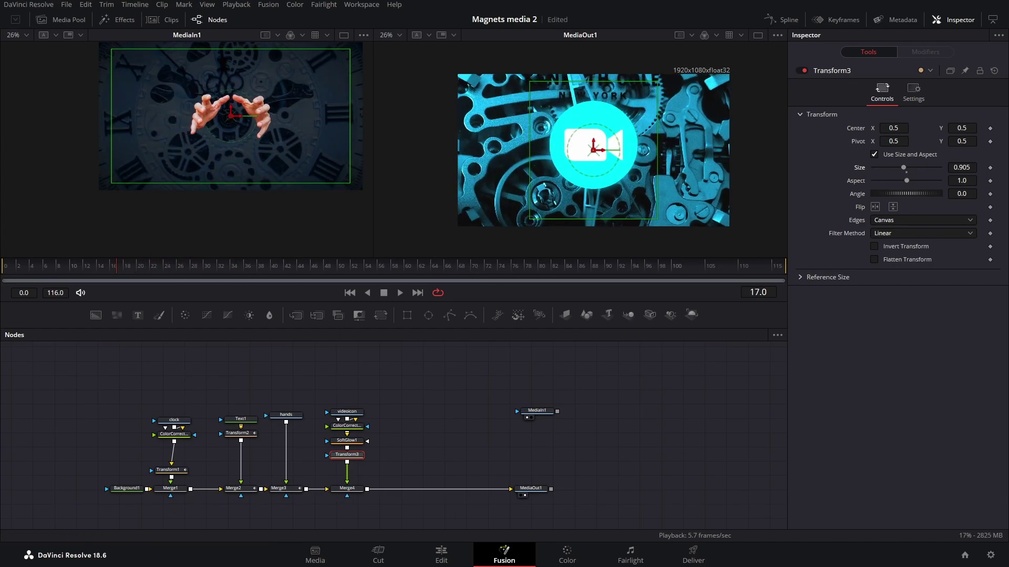
click(990, 128)
drag(124, 267, 117, 269)
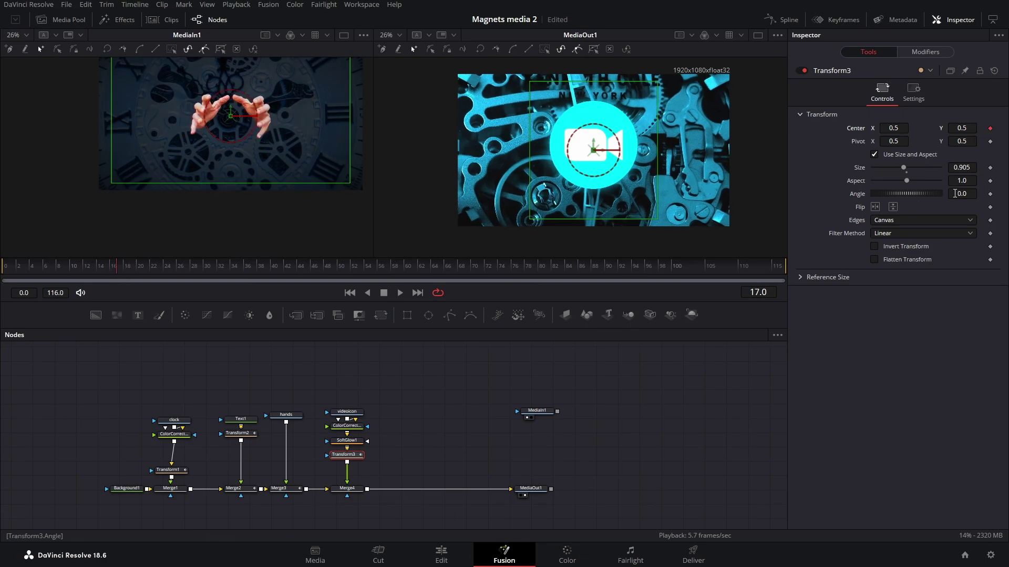
click(990, 194)
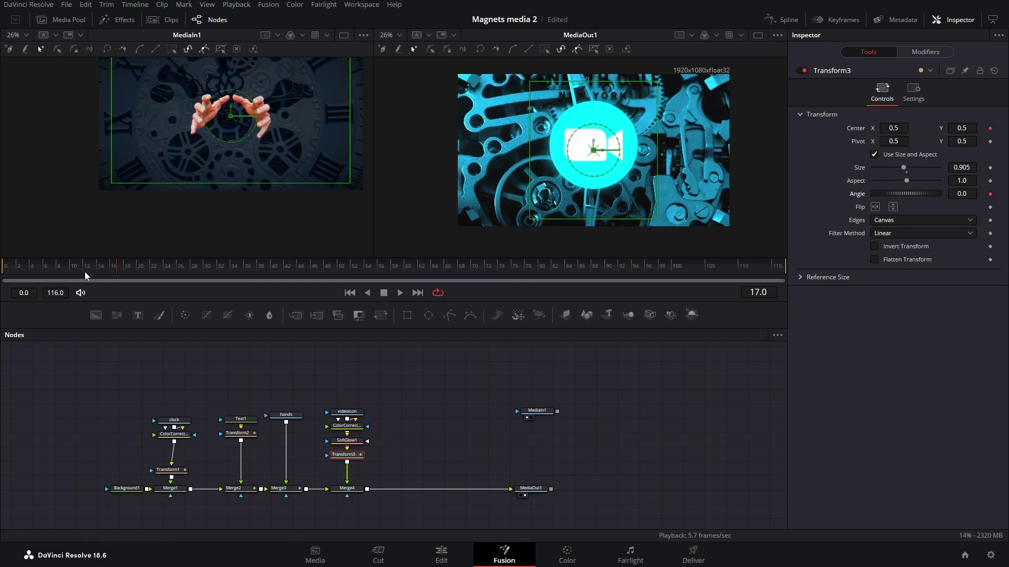
drag(120, 269, 340, 268)
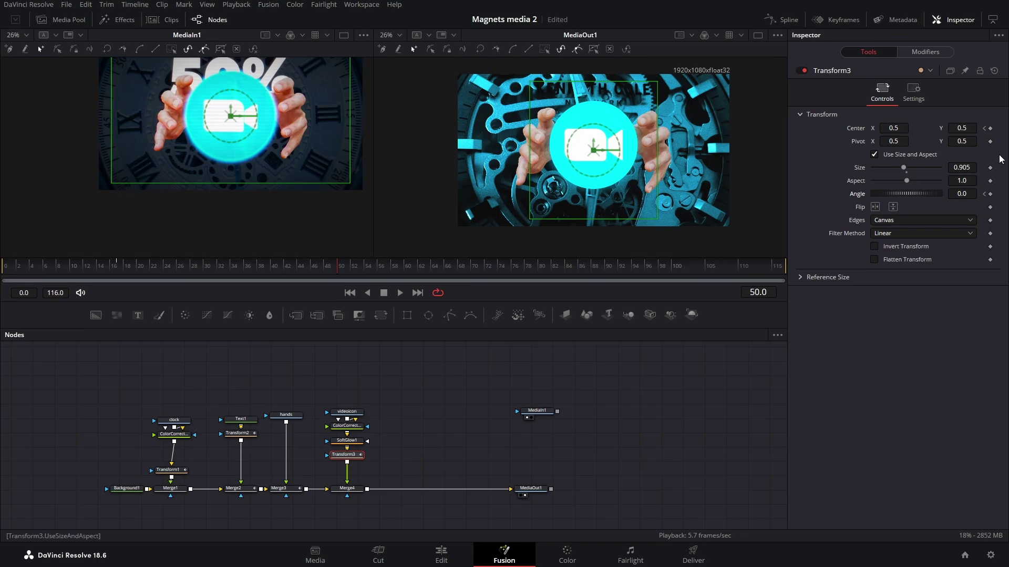
click(990, 128)
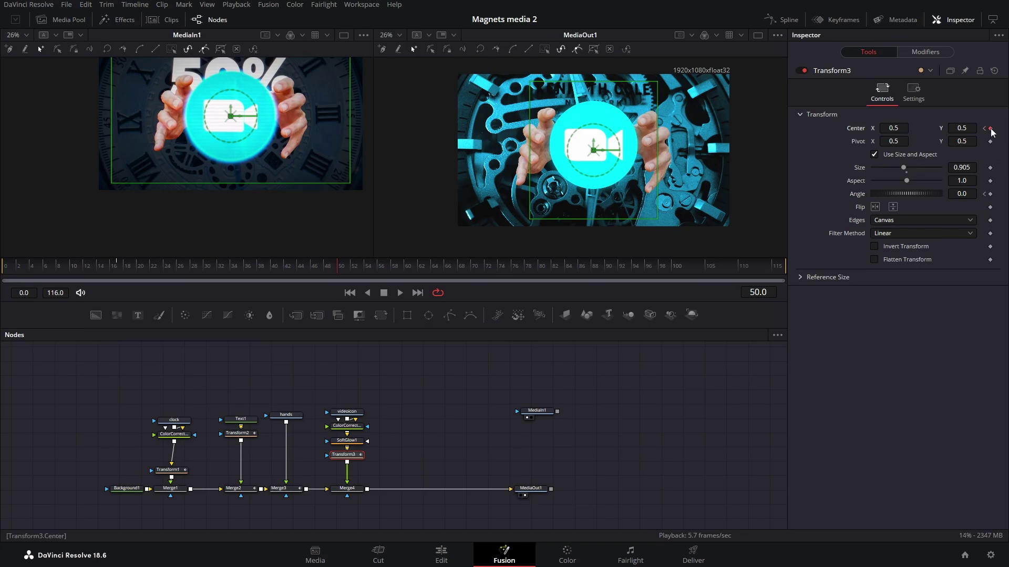
click(989, 194)
Step: At frame 17, set the icon's Angle to 180 and lower its Center Y to -0.293
drag(340, 268, 122, 266)
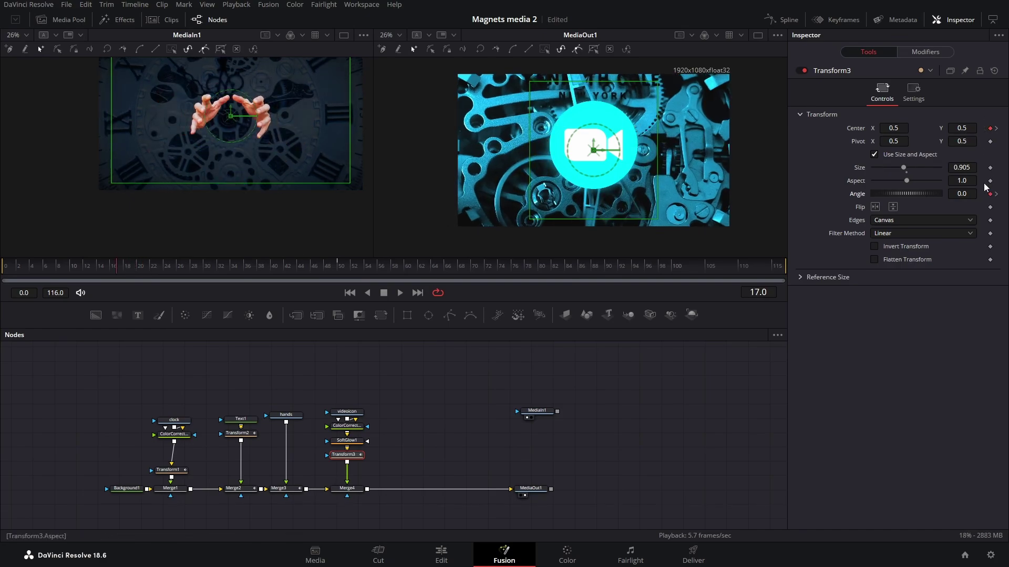
click(956, 194)
text(179.7)
key(Return)
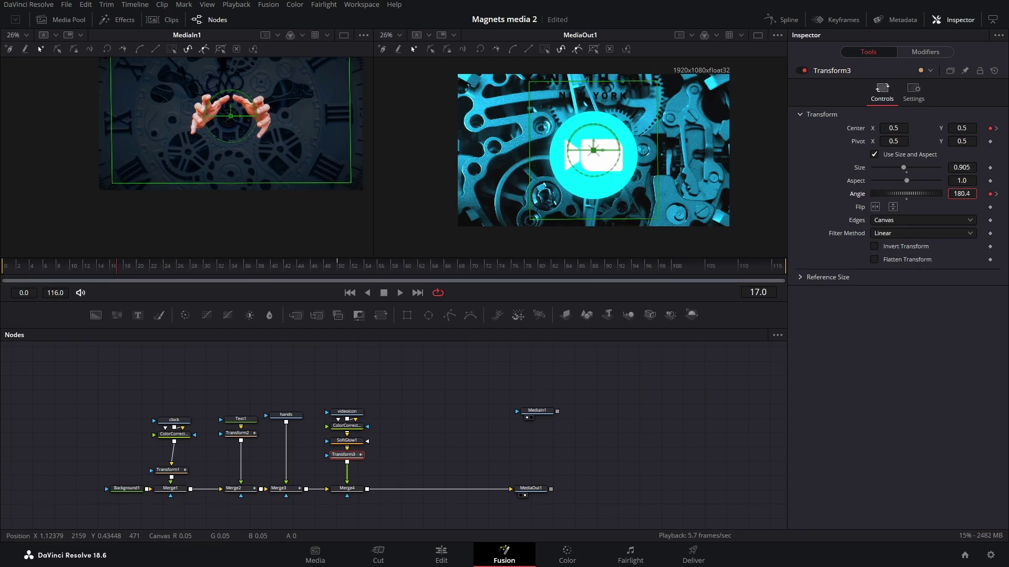
text(180)
key(Return)
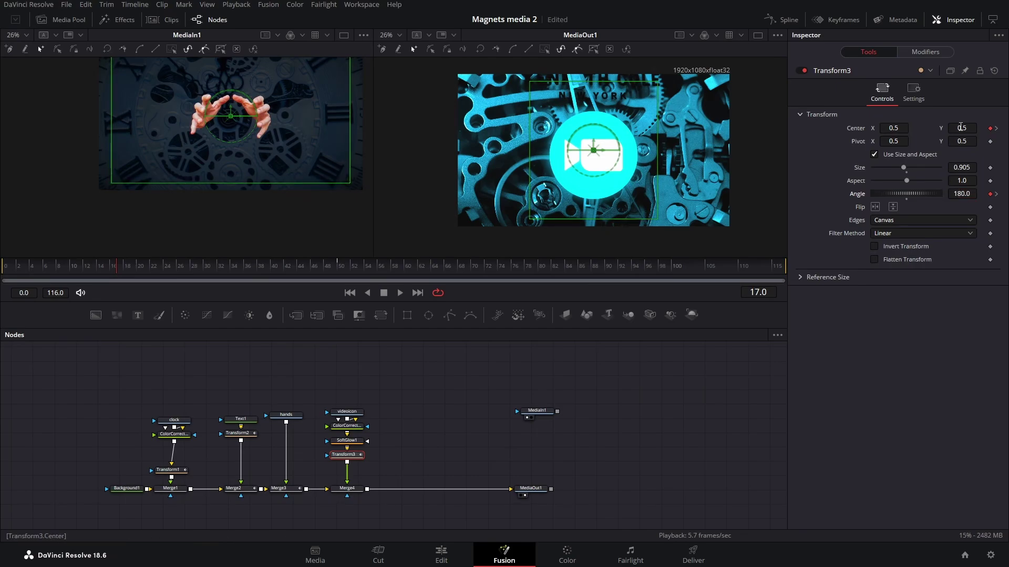
drag(957, 127, 906, 128)
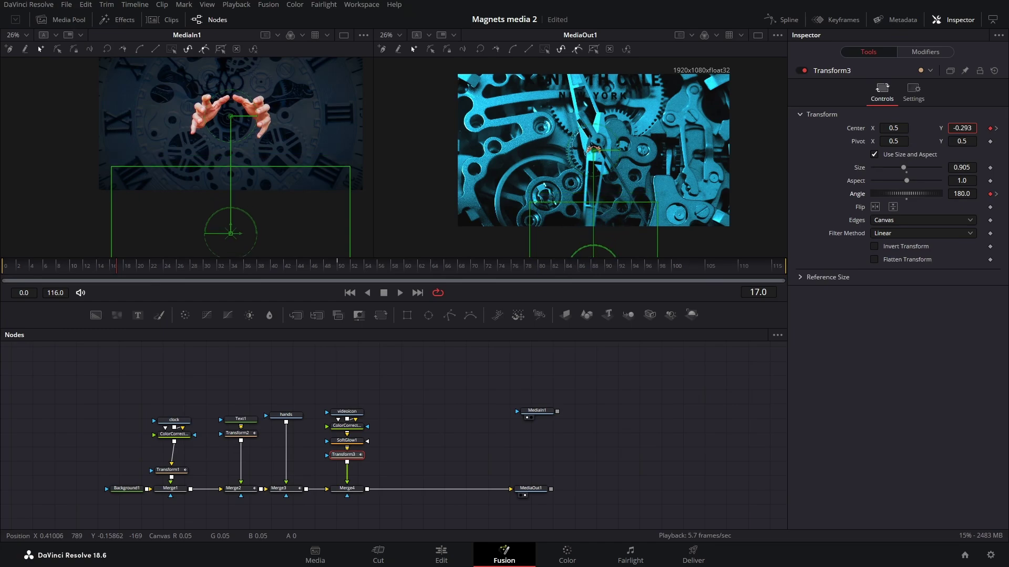
Step: Play back the icon's entrance and change its frame 17 Angle to -180
click(399, 292)
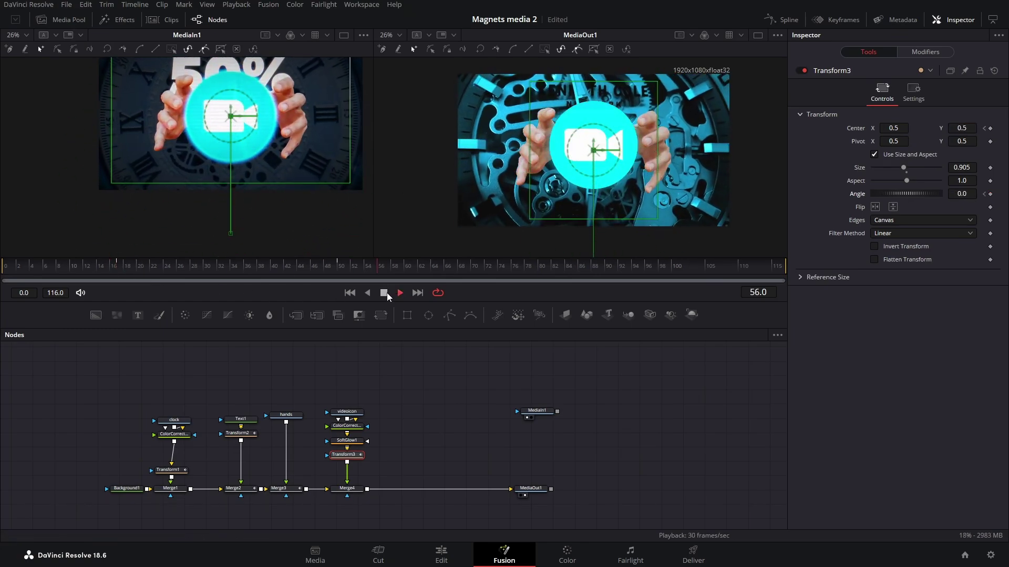
click(383, 292)
click(334, 281)
drag(332, 282, 119, 280)
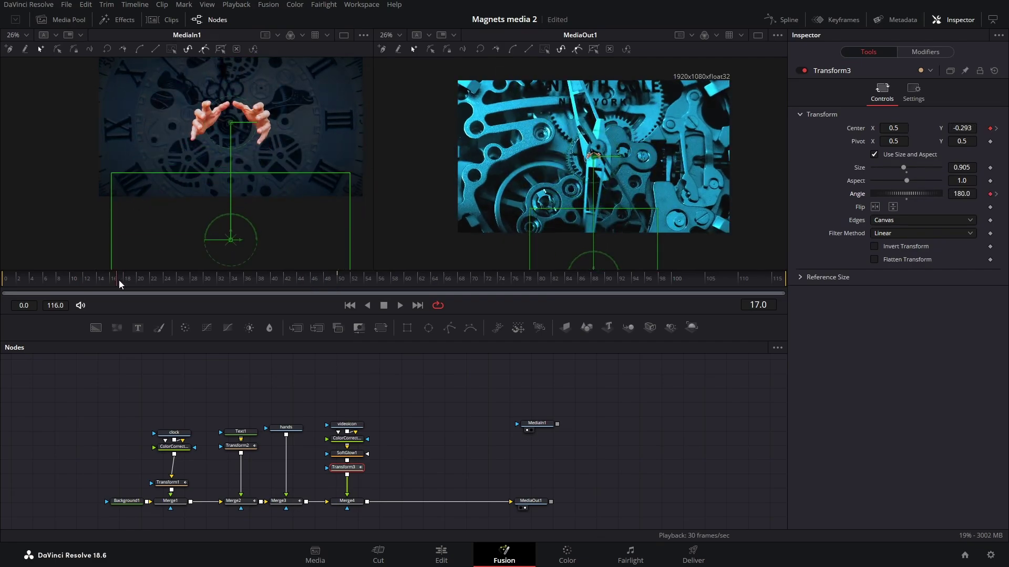
click(961, 194)
key(Tab)
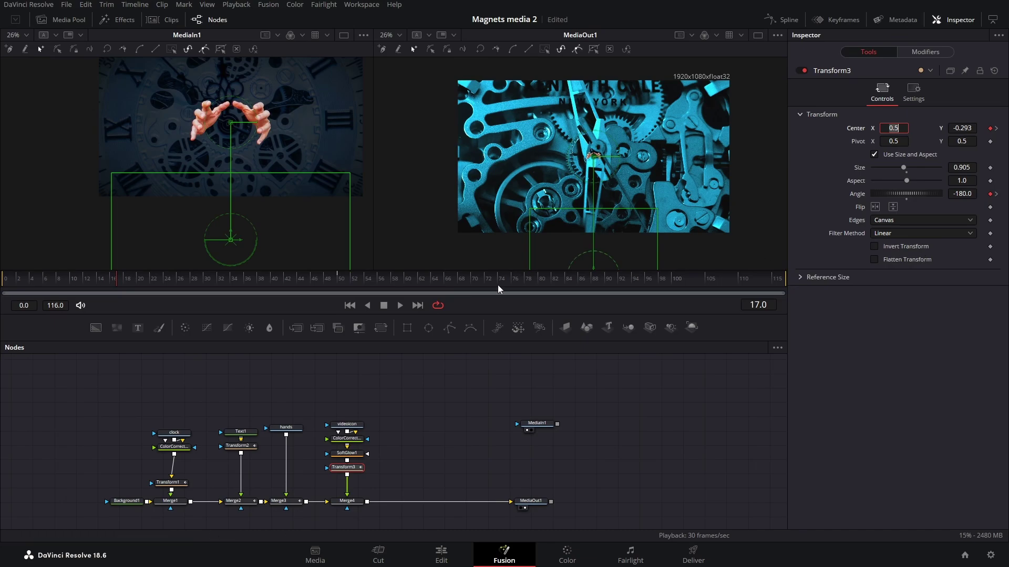
Step: Smooth the icon's Displacement and Angle curves and set their Ease In to 85.2
drag(122, 279, 340, 281)
click(781, 19)
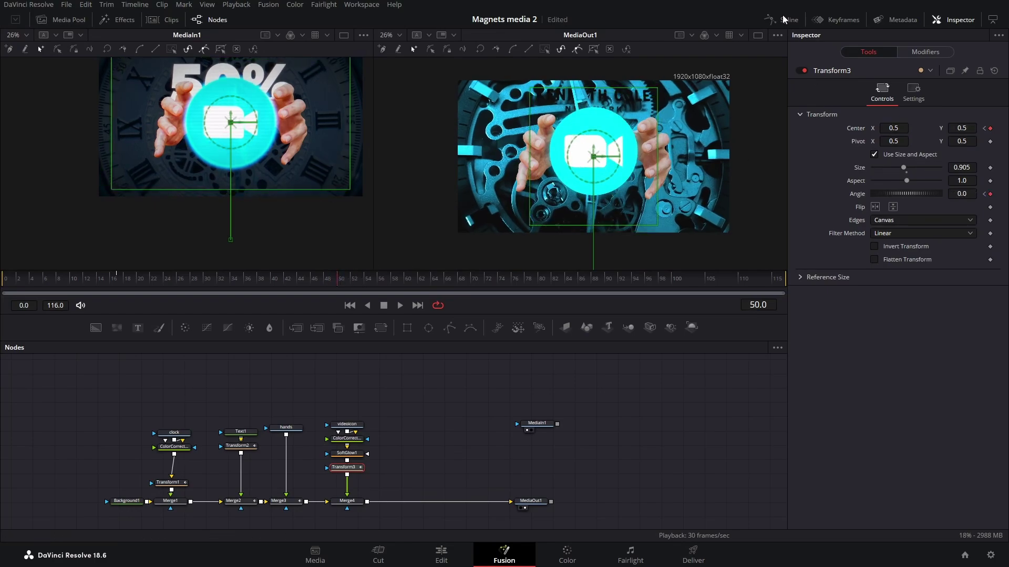
key(ctrl+f)
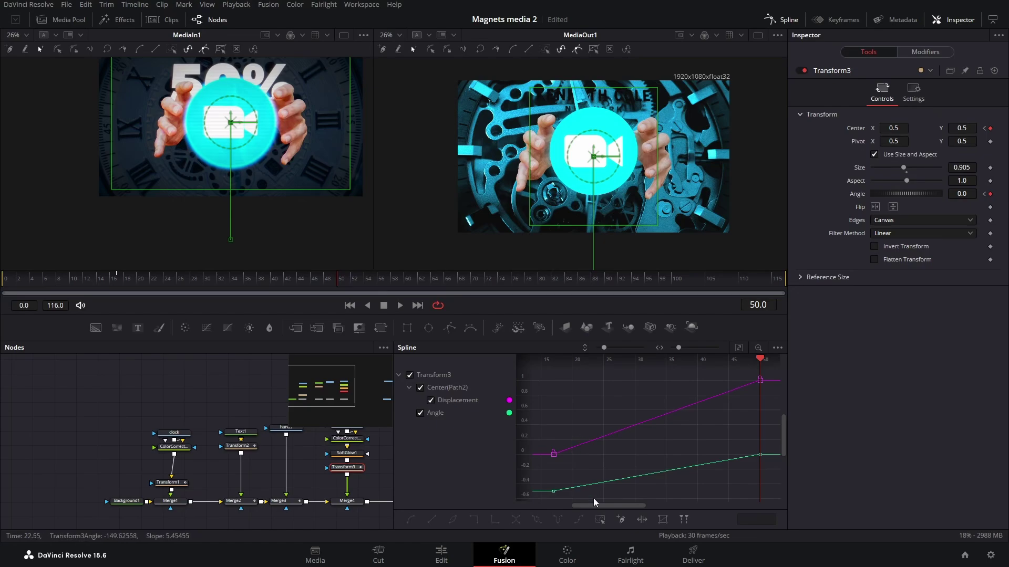
click(600, 520)
key(s)
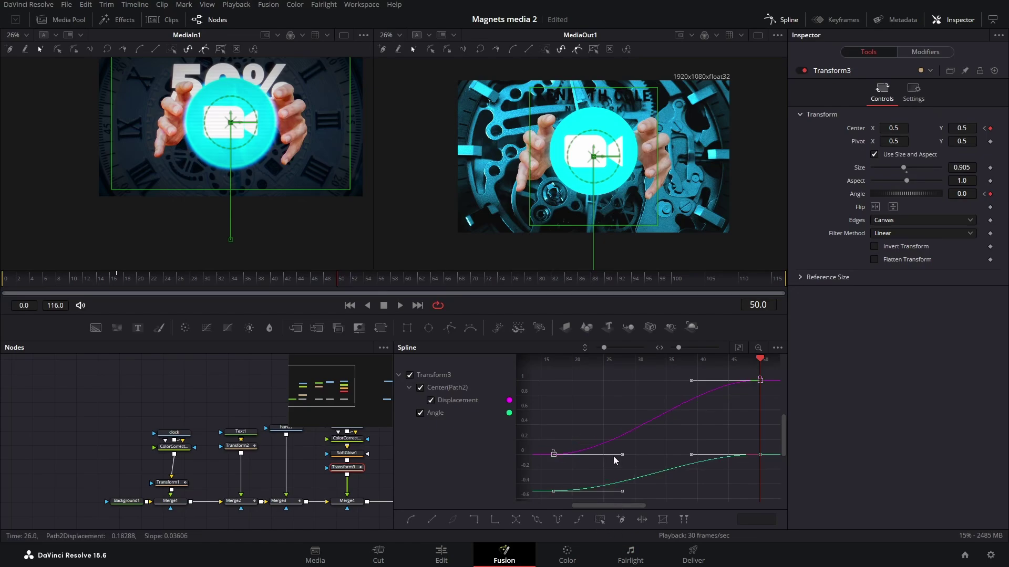
key(t)
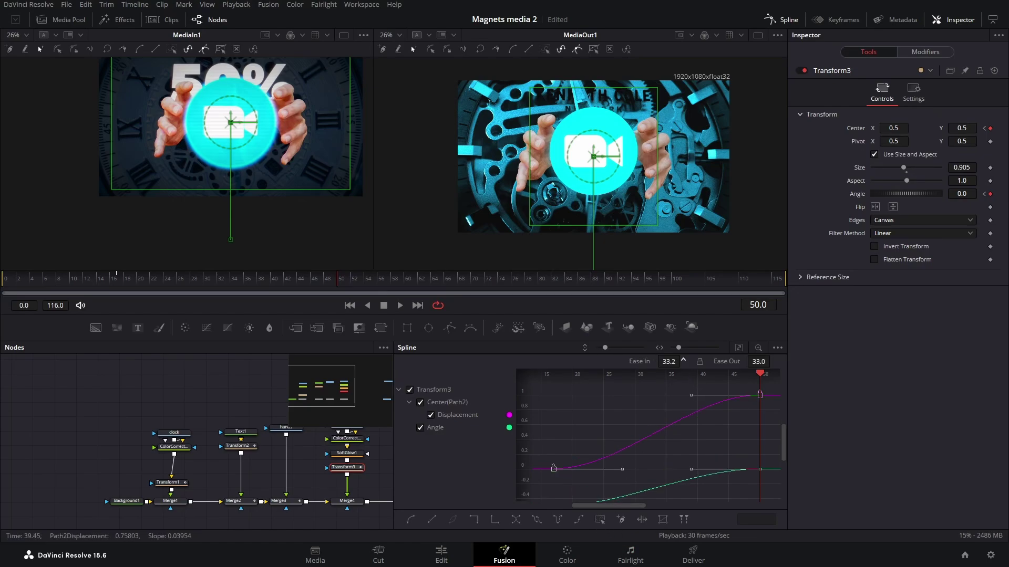
drag(683, 360, 683, 360)
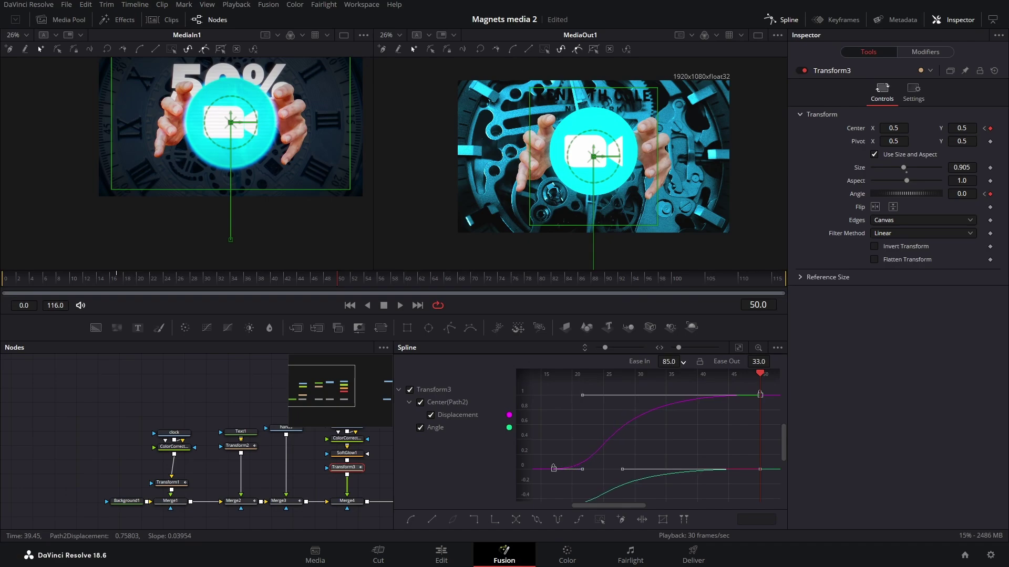
drag(315, 280, 334, 293)
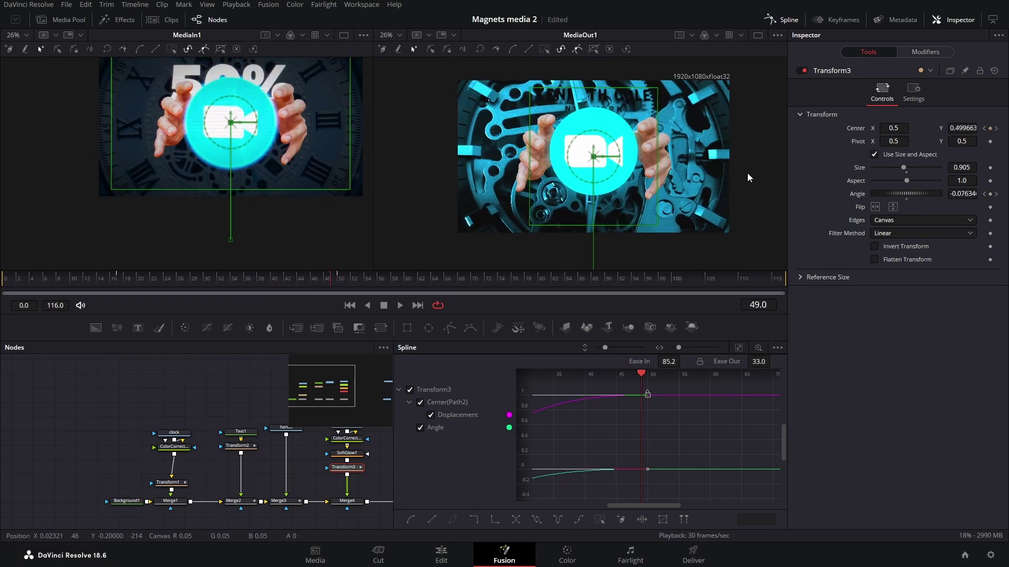
click(783, 18)
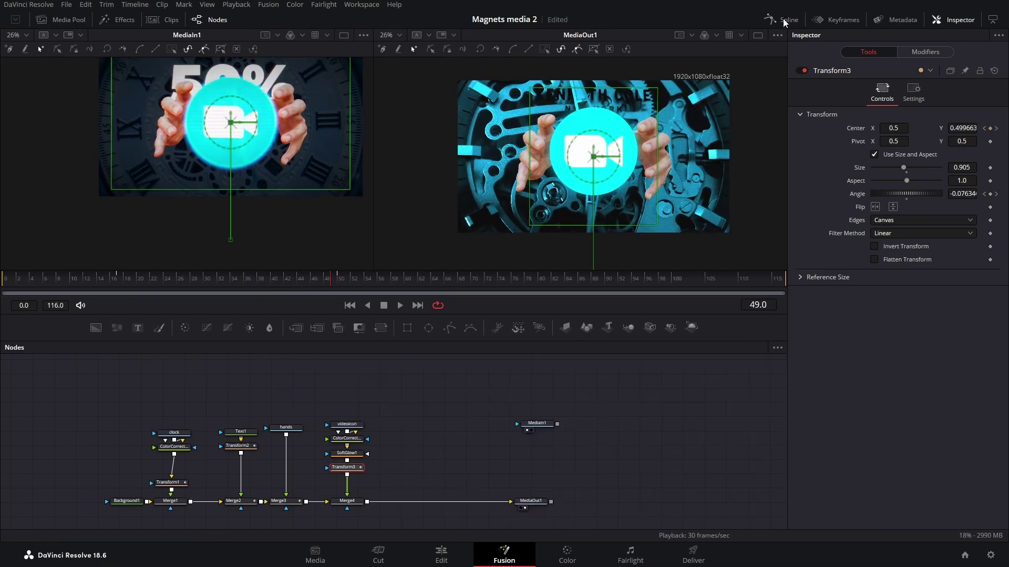
Step: At frame 60, merge a new Text+ node over the composition after Merge4 and enter the text "50%"
click(338, 285)
drag(341, 302, 402, 297)
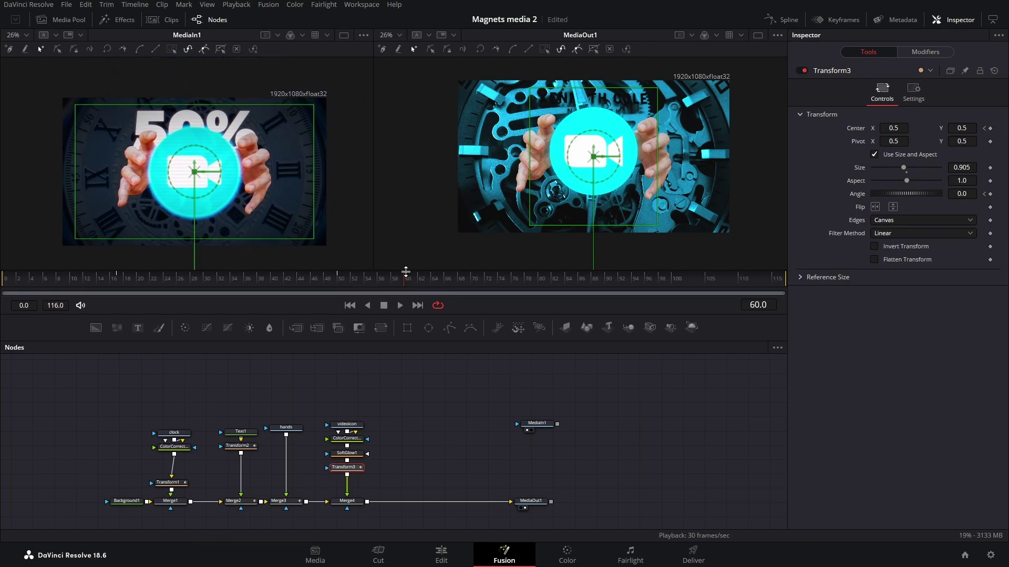
drag(405, 271, 379, 277)
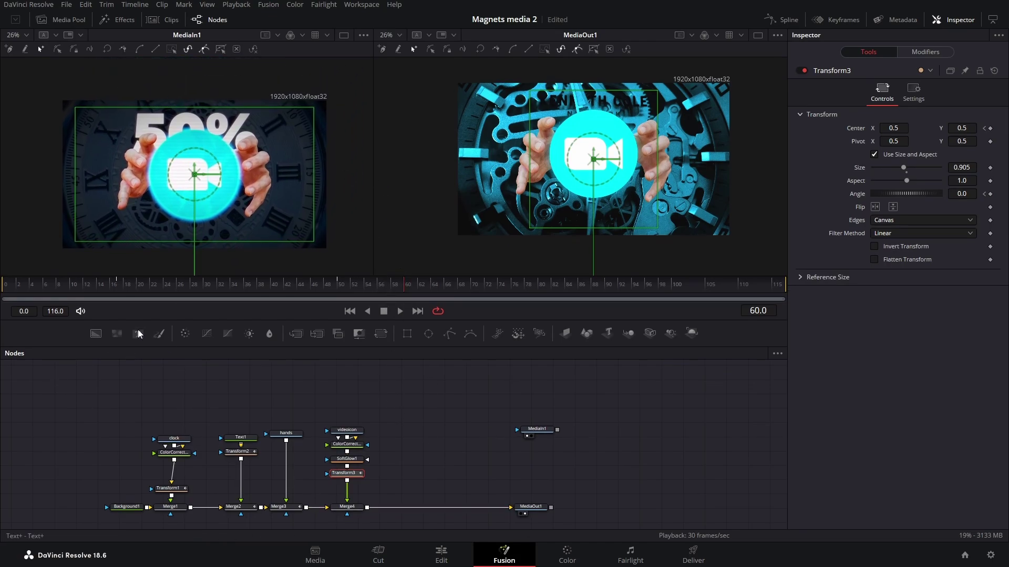
drag(137, 334, 368, 508)
click(867, 188)
text(5)
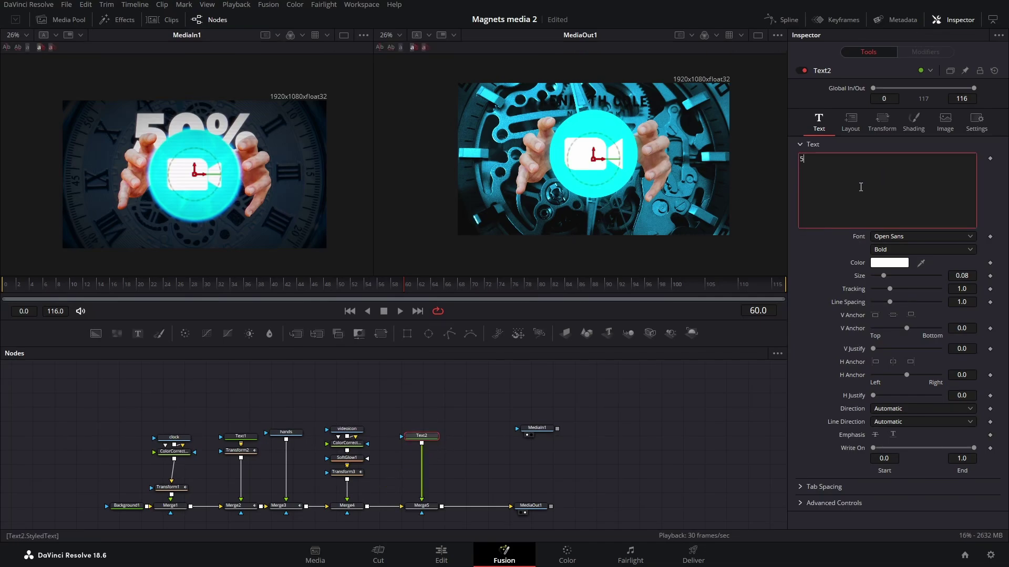
text(0)
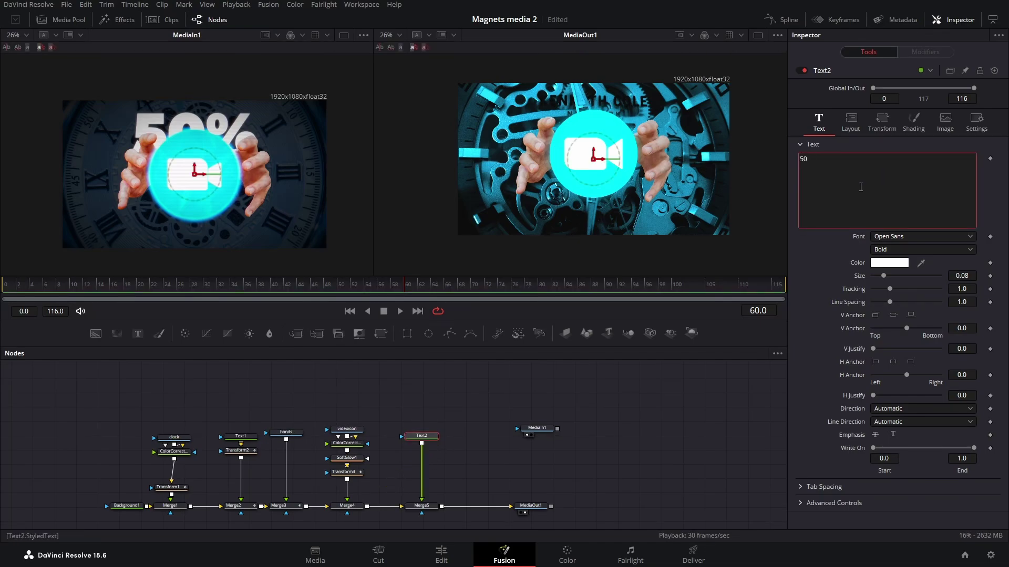
text(%)
Step: Style the 50% text in Montserrat Black with Size 0.403 and Tracking 0.968, and move it up over the icon's upper edge
drag(885, 276, 943, 283)
click(909, 237)
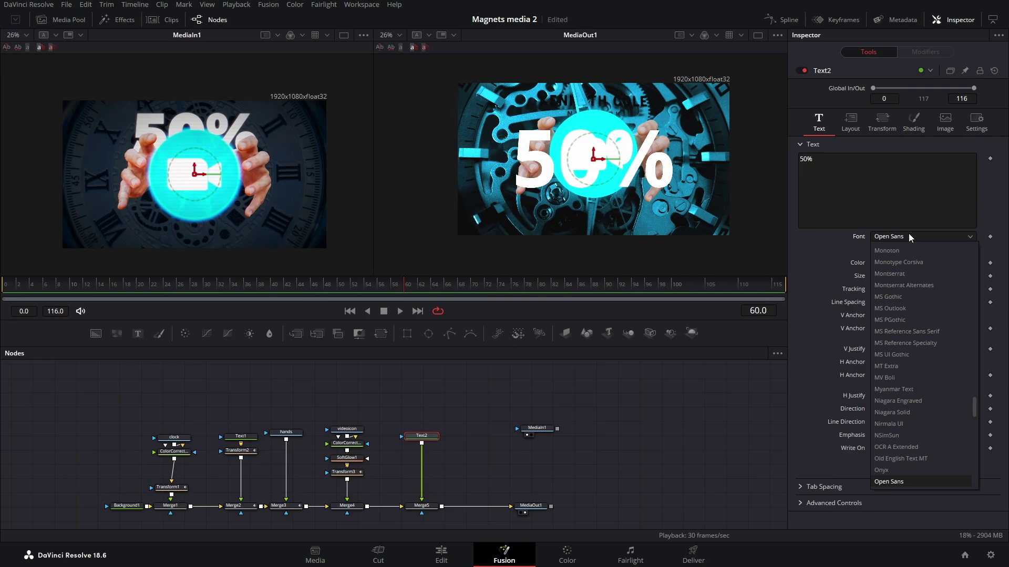
click(906, 274)
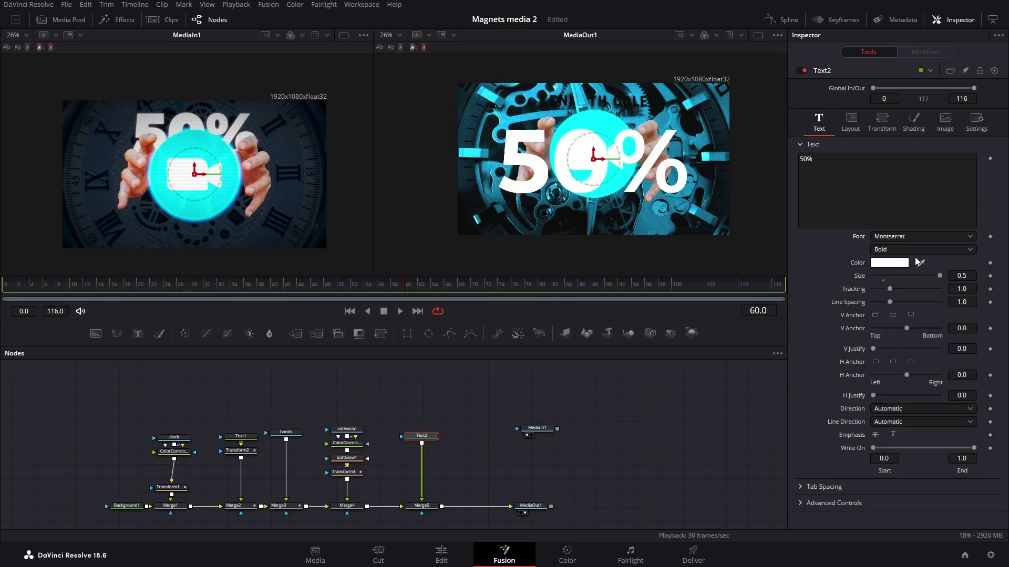
click(914, 249)
click(893, 356)
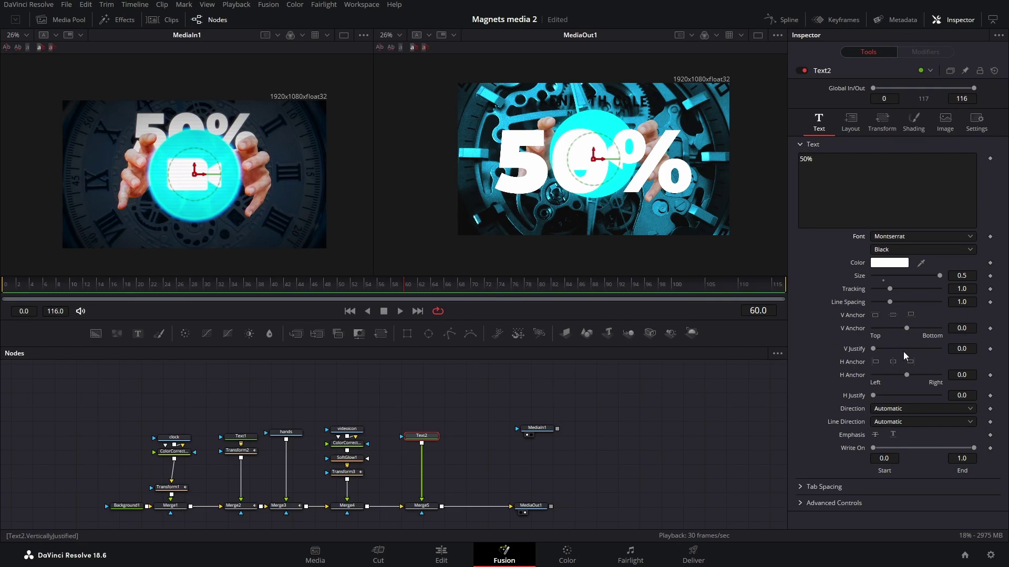
drag(969, 290, 925, 277)
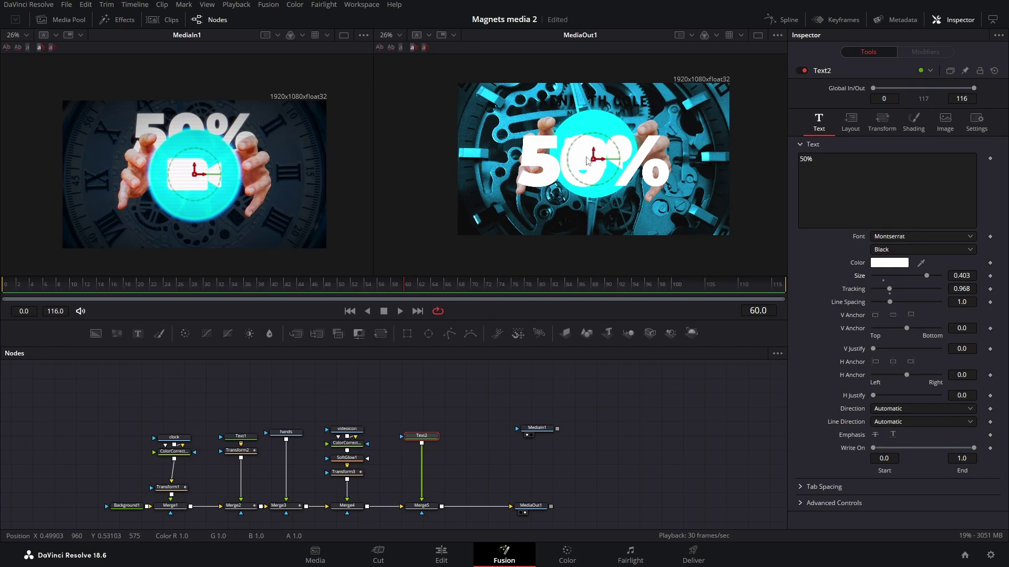
drag(594, 160, 602, 120)
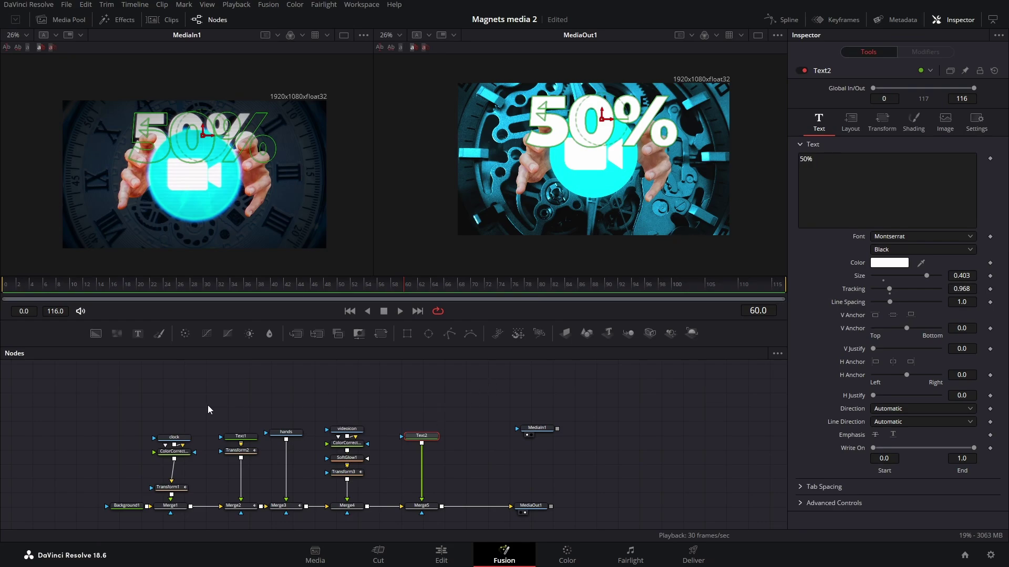
Step: Make room beside the background and clock nodes, and reinsert Text2 with Merge5 between Merge1 and Merge2
drag(63, 409, 83, 507)
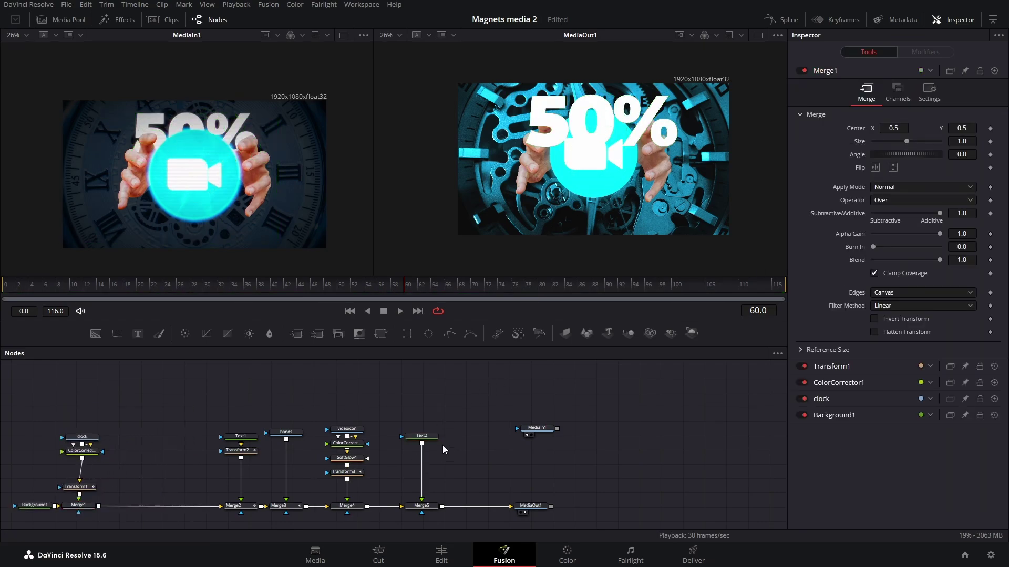
drag(385, 417, 448, 520)
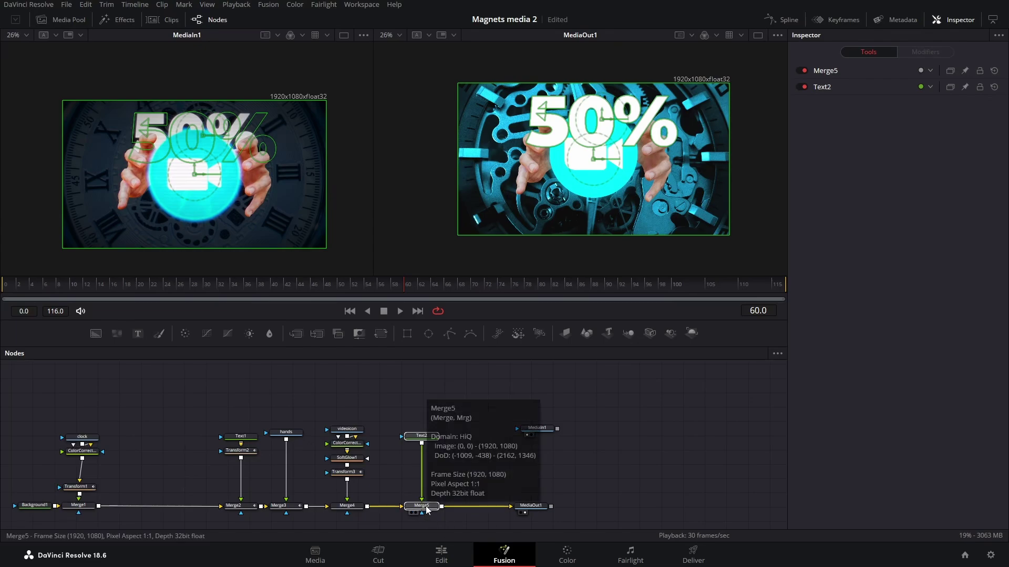
drag(427, 510, 160, 507)
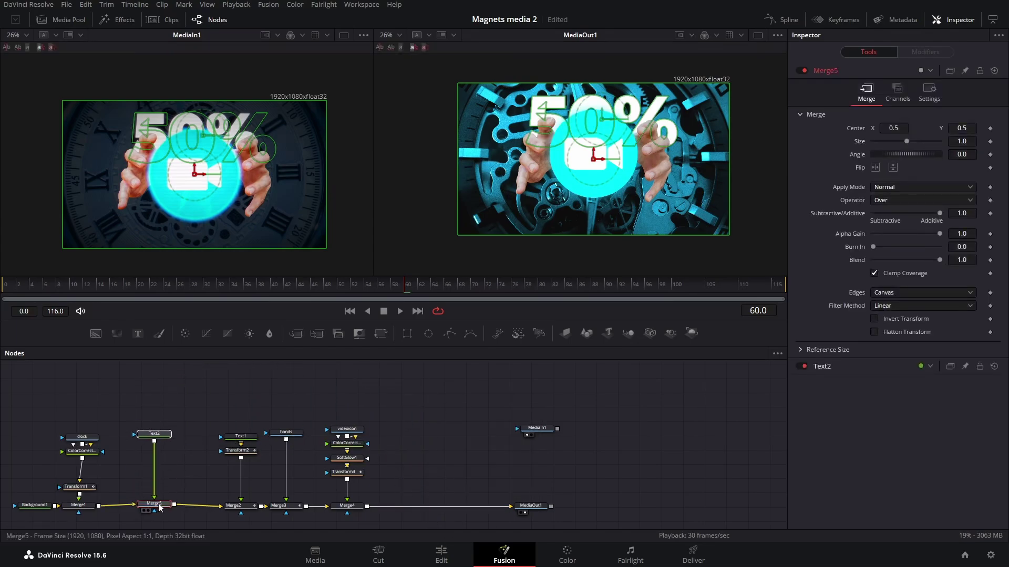
click(414, 446)
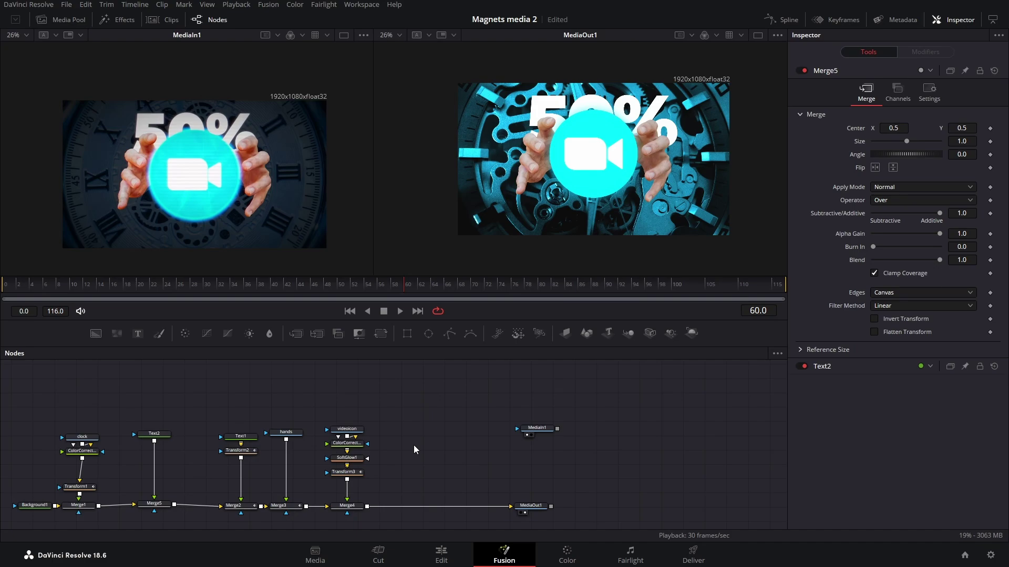
Step: Add a Transform node after Text2 and set its Center Y to 0.54
click(154, 434)
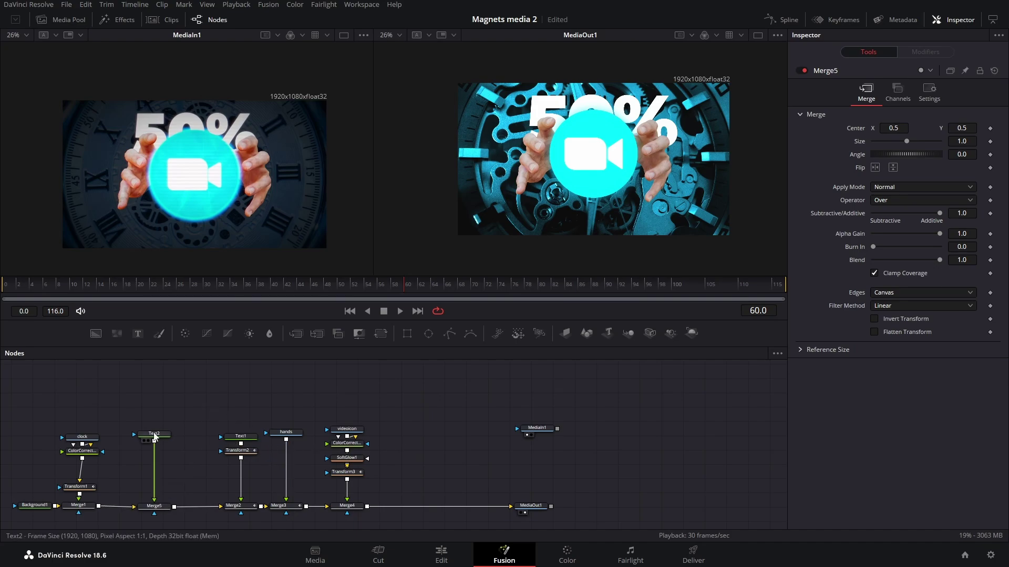
drag(171, 480, 184, 435)
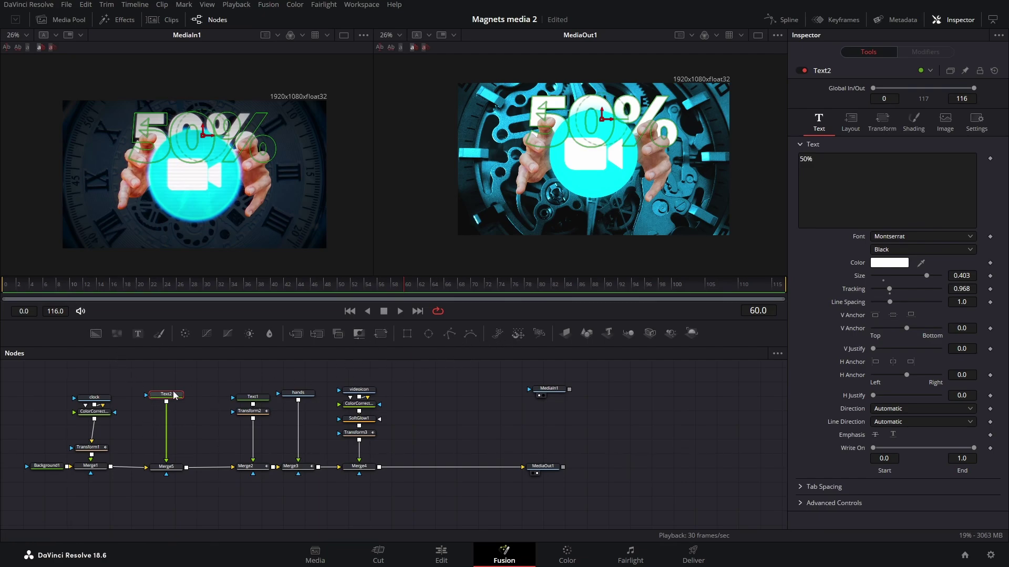
key(shift+space)
text(tra)
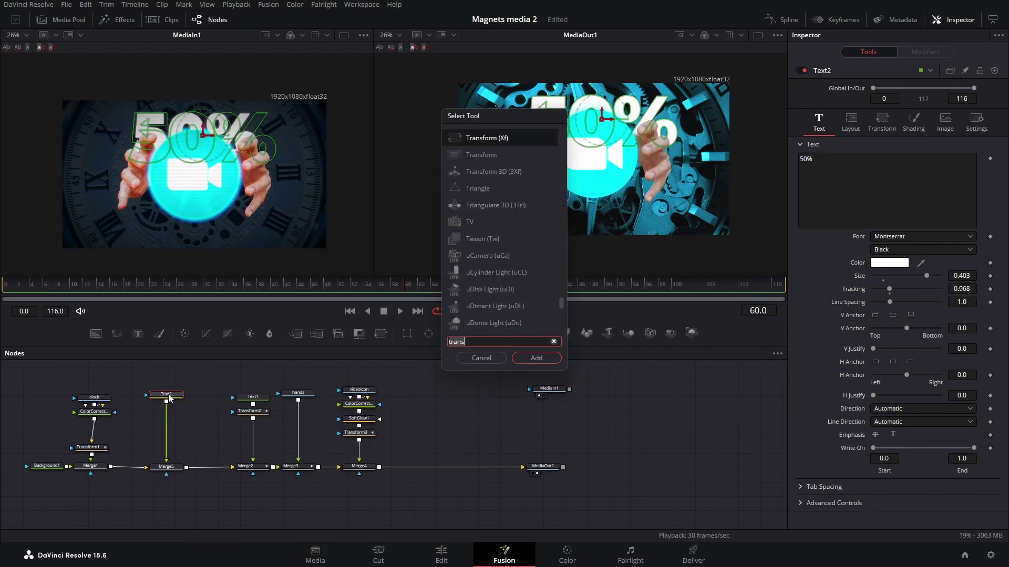
text(ns)
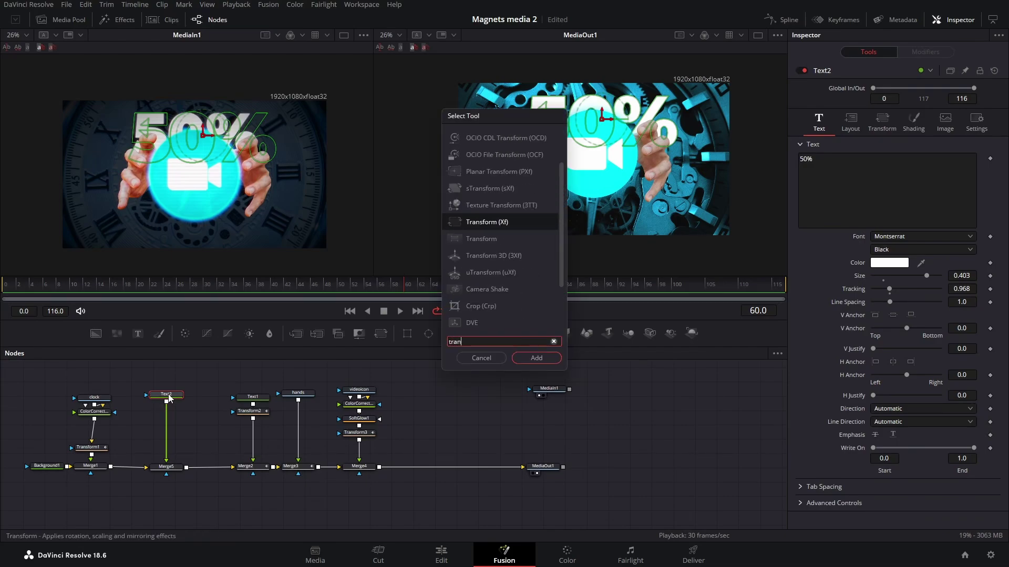
key(Return)
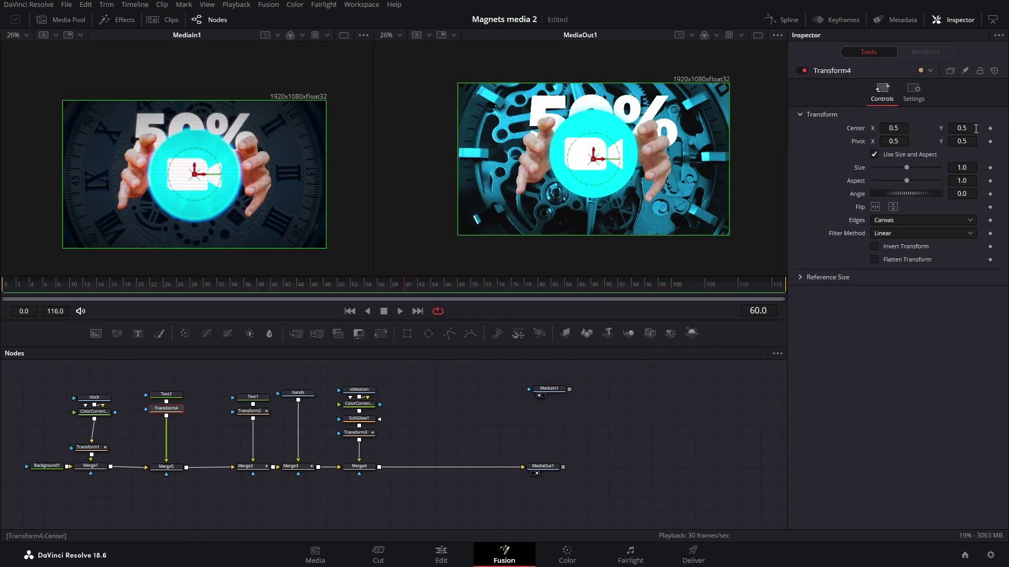
mouse_move(965, 125)
mouse_down()
mouse_move(919, 125)
mouse_move(972, 125)
mouse_up()
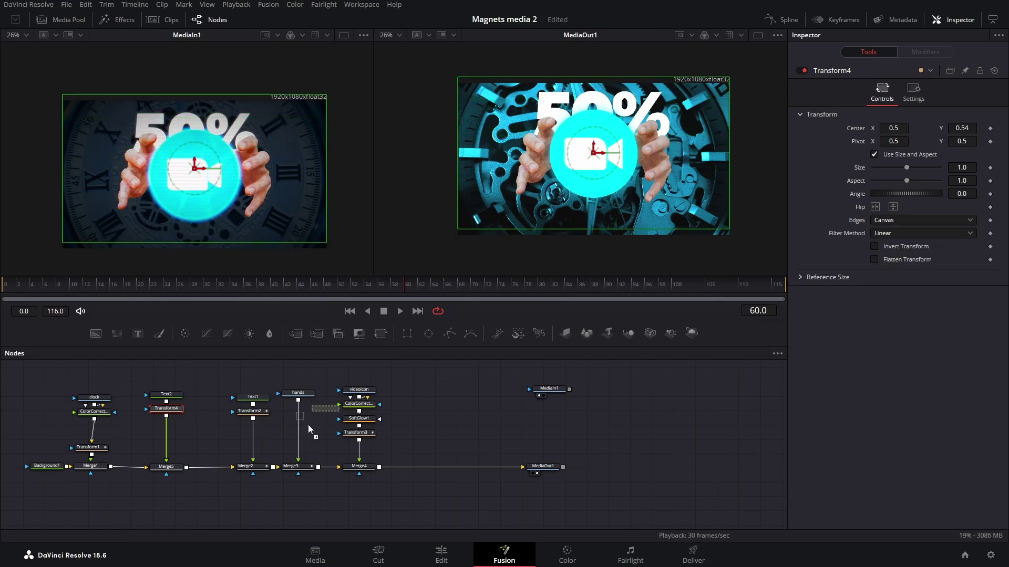
Step: Mask Merge5 with an inverted rectangle over the frame's lower part, about 1.04 wide and 0.62 high, centred near 0.496, 0.310
click(163, 504)
drag(180, 504, 166, 474)
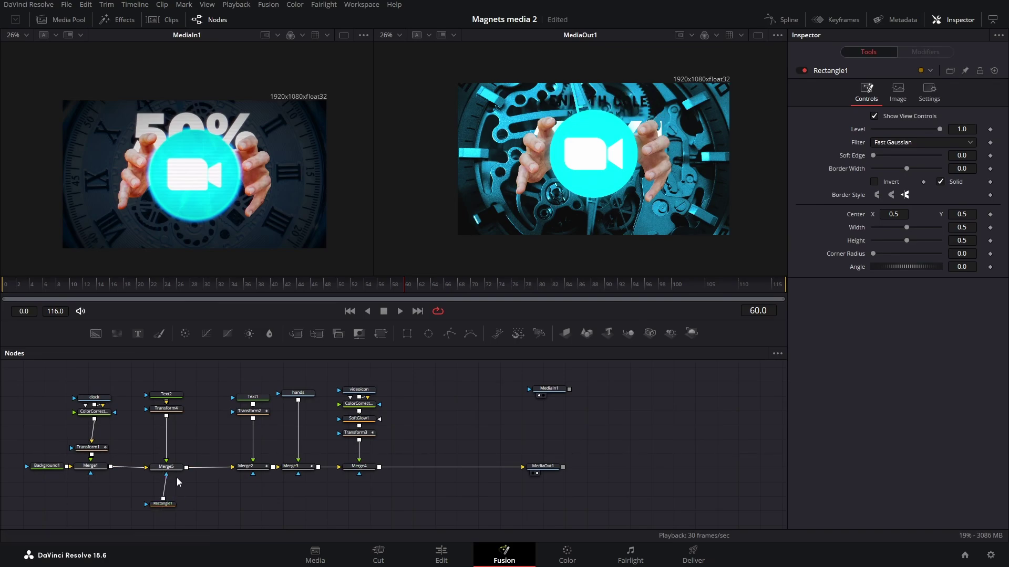
click(163, 504)
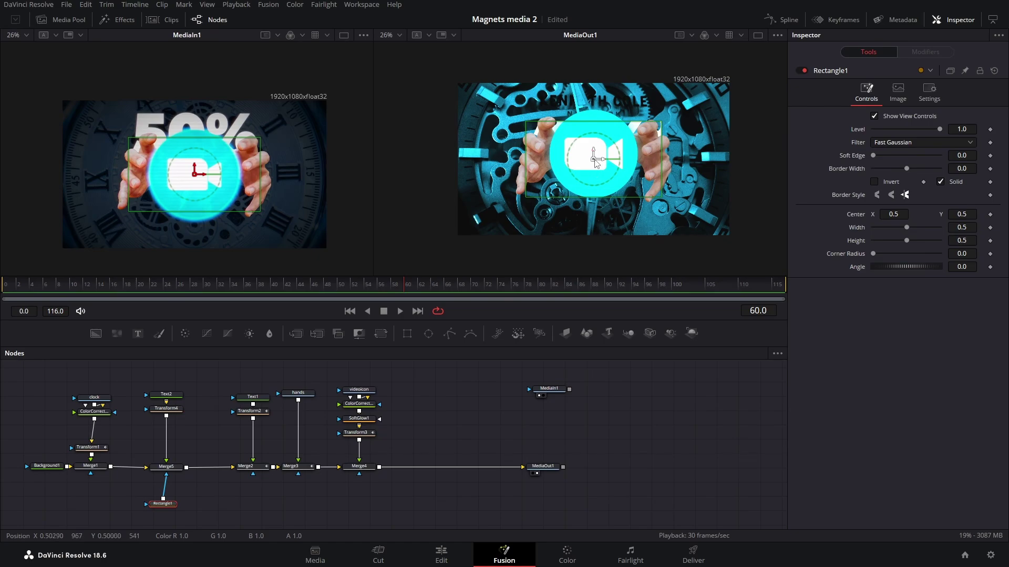
drag(594, 159, 593, 188)
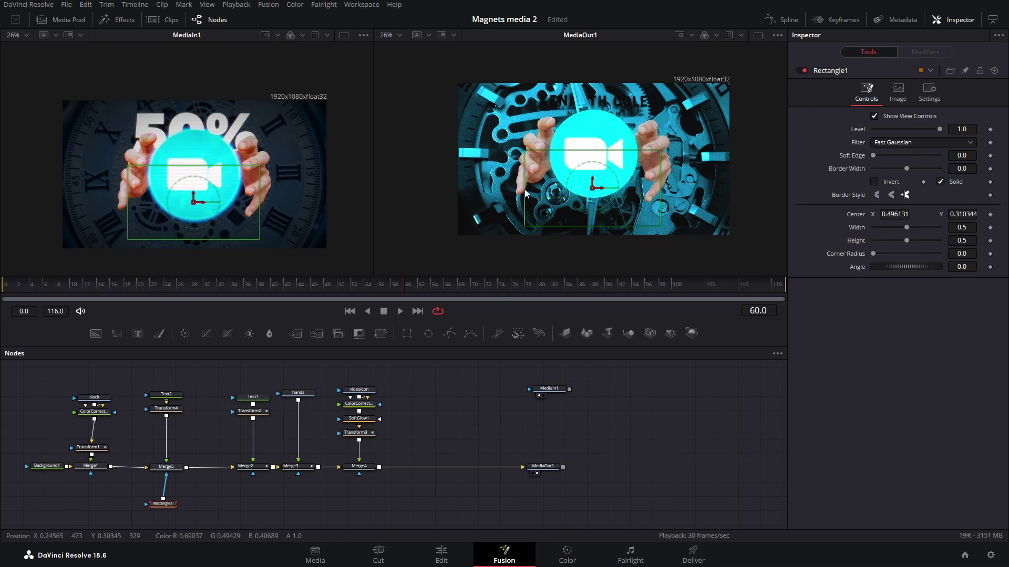
drag(524, 194, 451, 211)
drag(594, 226, 598, 238)
click(874, 182)
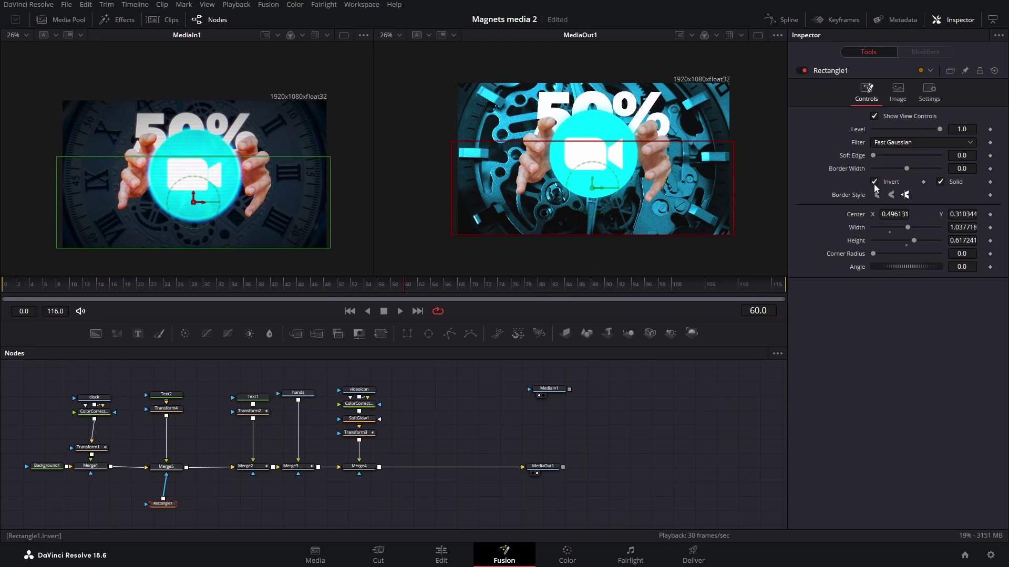
Step: Lower Transform4's Center Y to 0.377 and keyframe its Center at frame 38
click(166, 409)
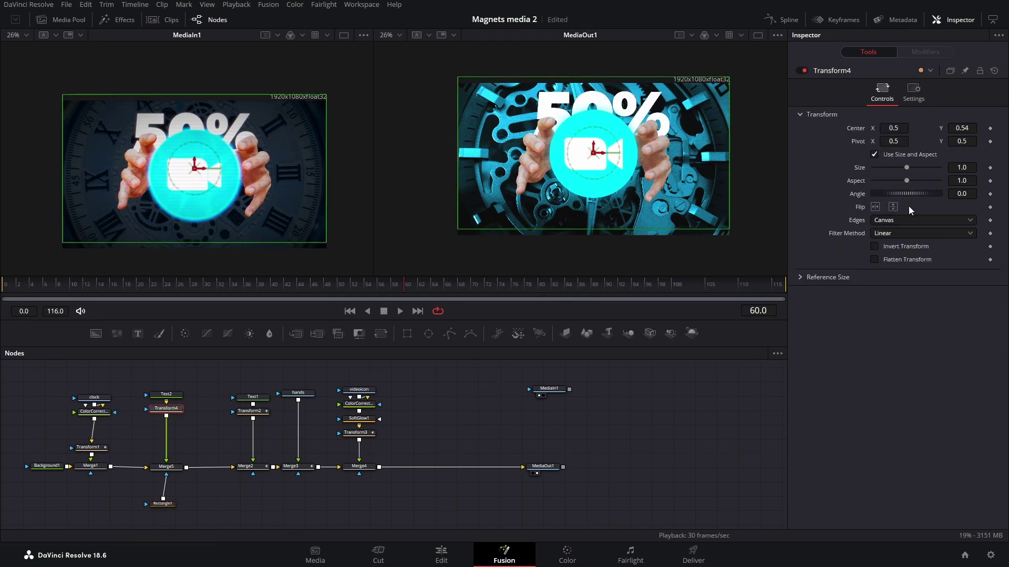
drag(961, 128, 922, 128)
drag(315, 287, 261, 293)
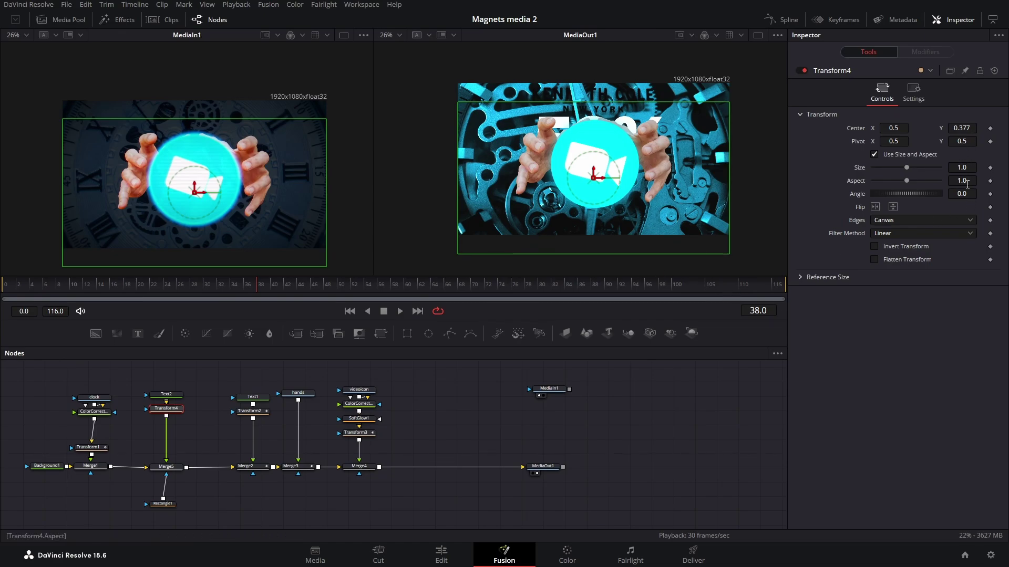
click(990, 128)
Step: Set Transform4's Center Y to 0.551 at frame 60 and to 0.178 at frame 38
drag(264, 282, 406, 296)
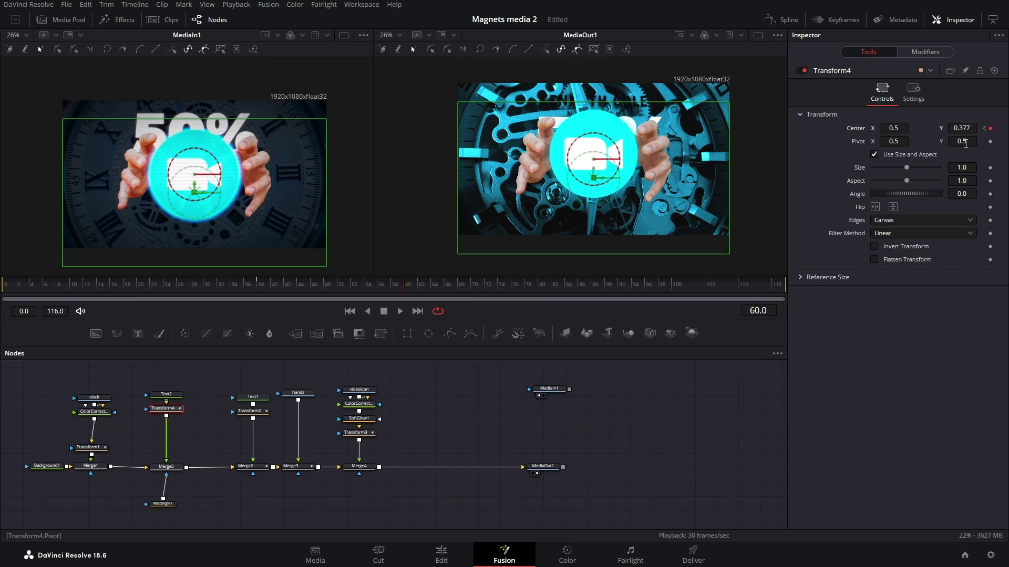
scroll(961, 127, up, 15)
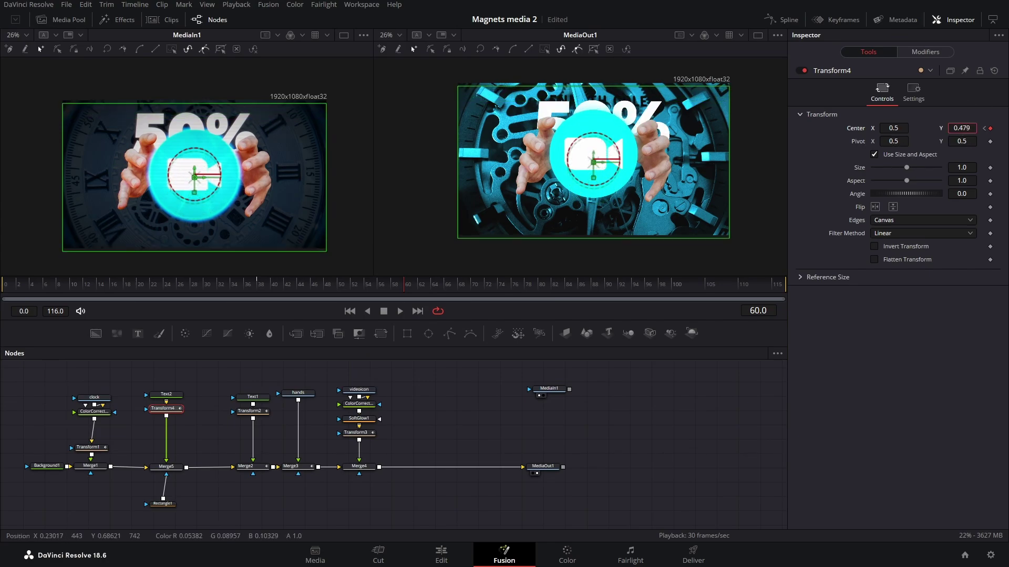
scroll(962, 128, up, 1)
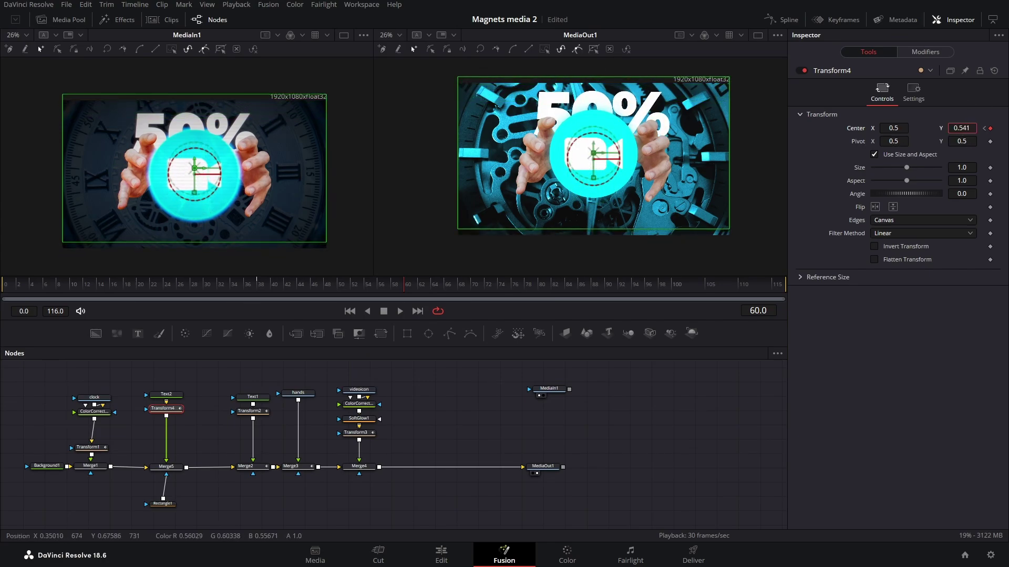
click(257, 288)
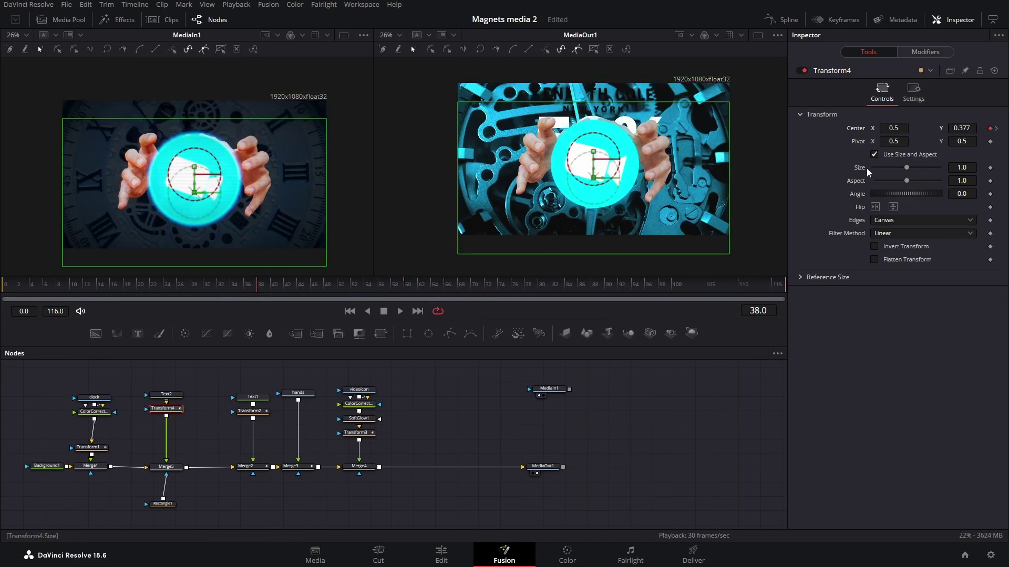
scroll(967, 127, down, 10)
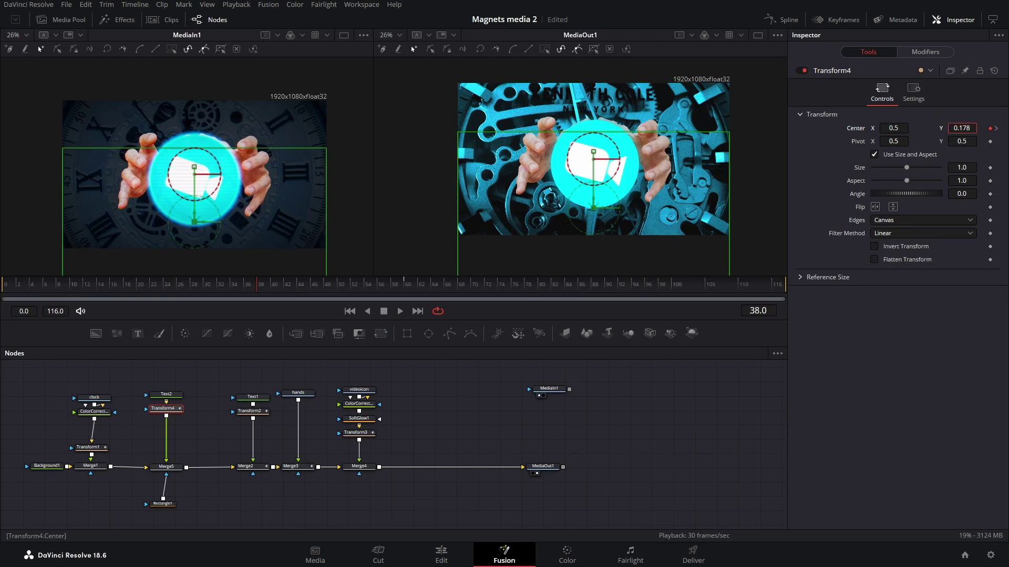
Step: Fit Transform4's Displacement curve in the spline editor and smooth its keyframes
click(783, 17)
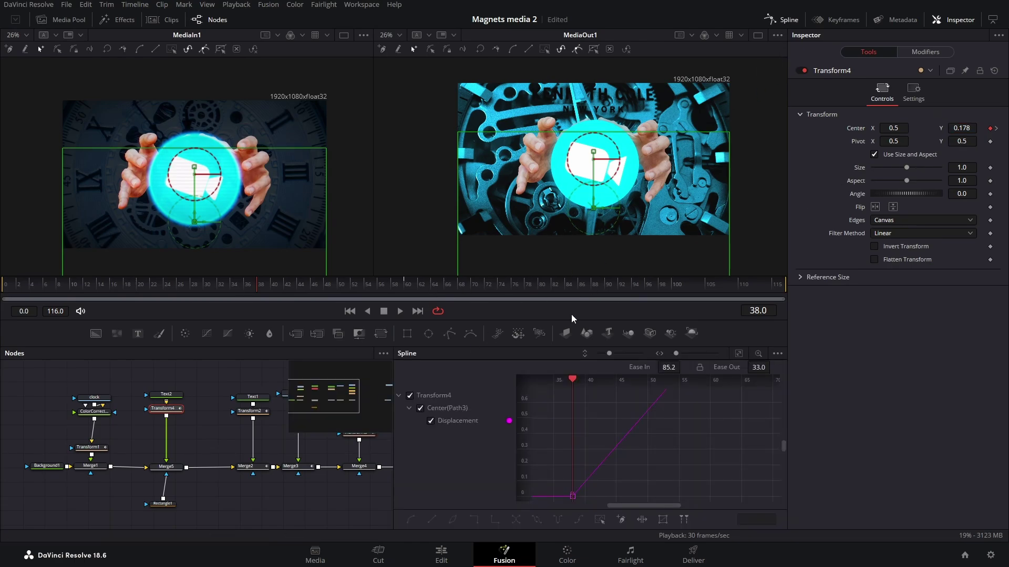
click(738, 353)
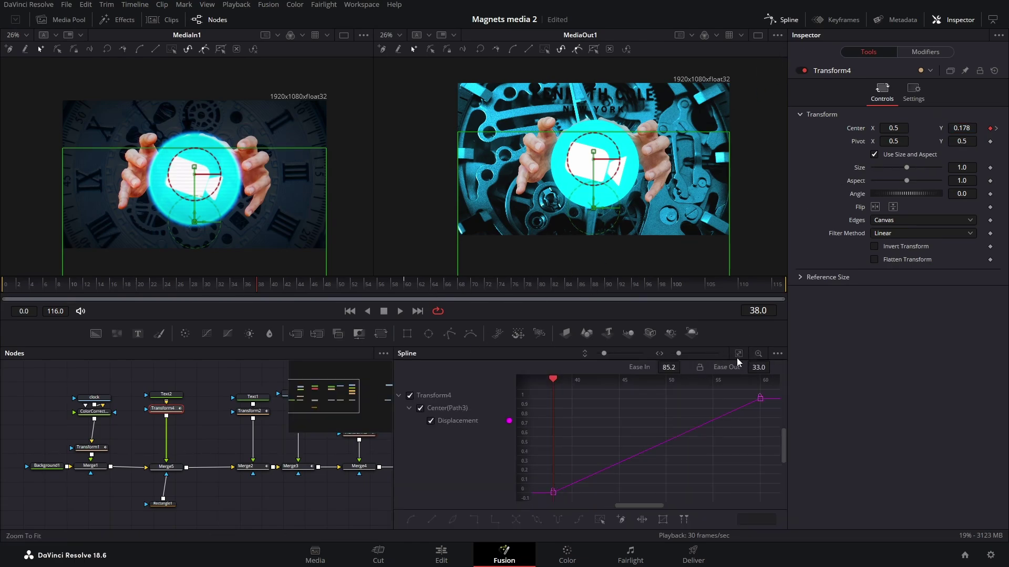
click(602, 520)
Step: Play back the animation from the start and compare the 50% text's rise with the reference in enlarged views
click(400, 311)
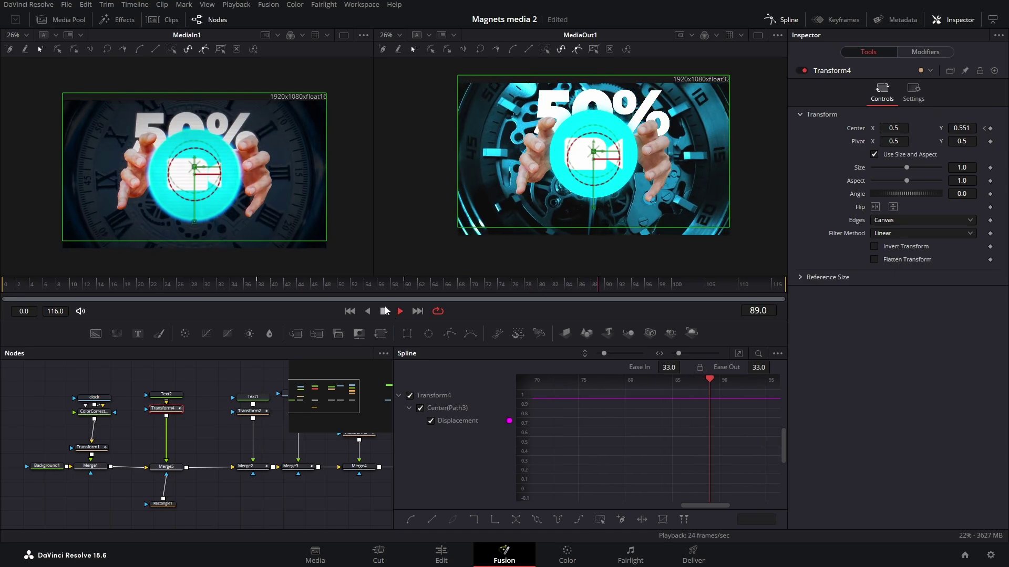
drag(370, 281, 408, 285)
key(Home)
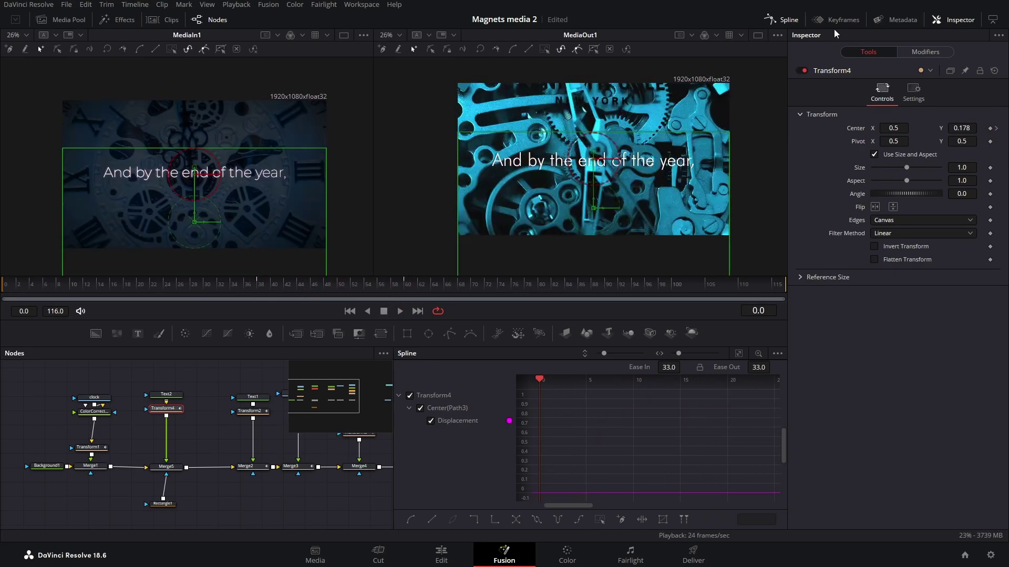
click(771, 20)
click(471, 400)
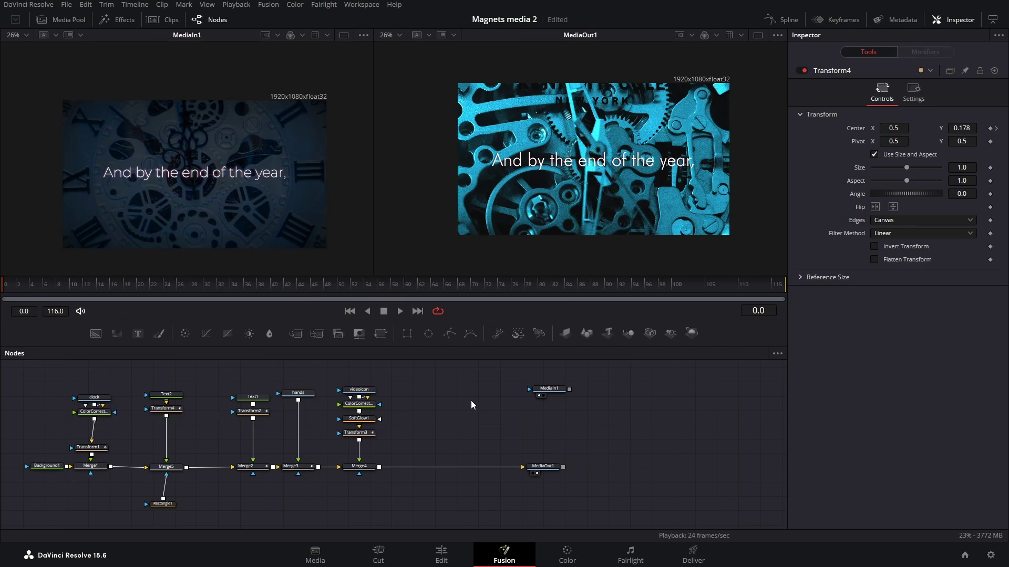
scroll(294, 166, up, 2)
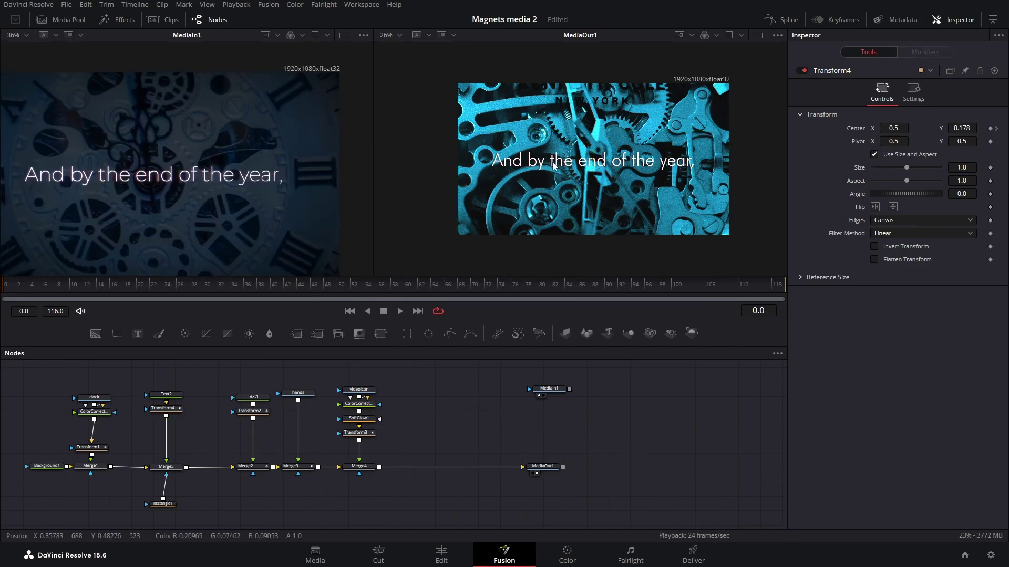
scroll(553, 166, up, 2)
click(394, 312)
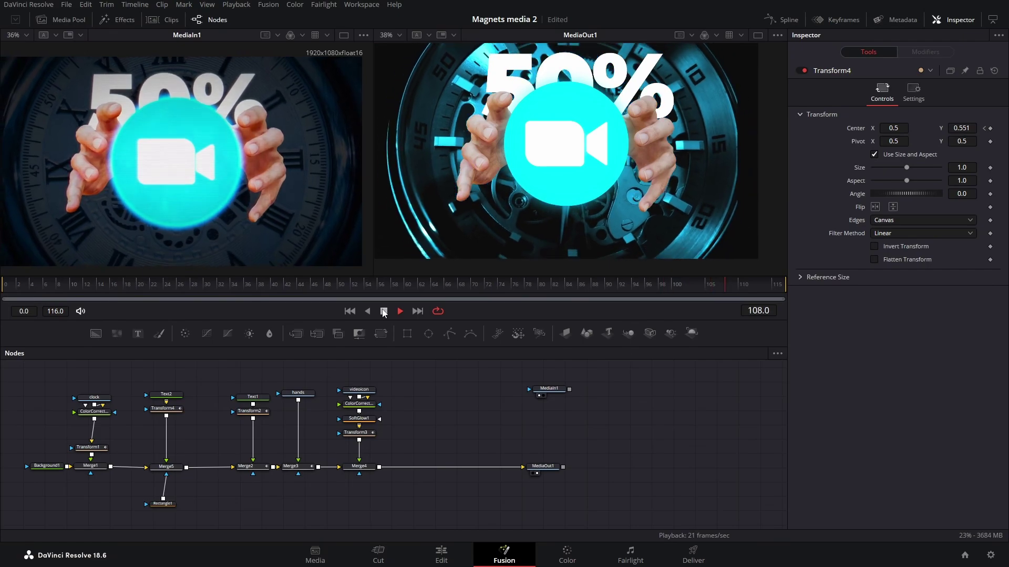
click(384, 311)
Step: At frame 105, insert a Transform node between Merge4 and MediaOut1, spaced slightly away from Merge4
click(730, 283)
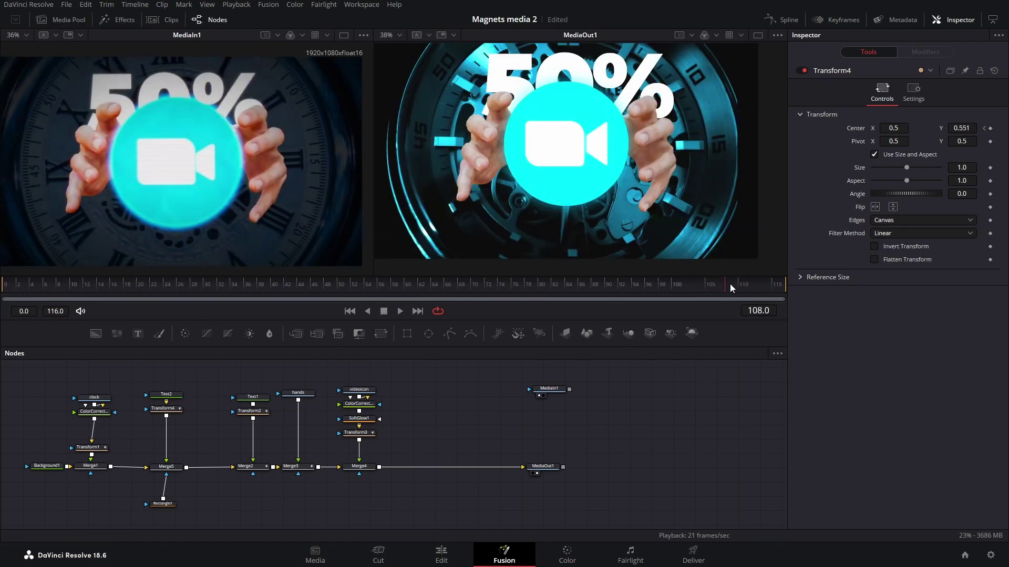
mouse_move(729, 284)
mouse_down()
mouse_move(778, 280)
mouse_move(711, 291)
mouse_up()
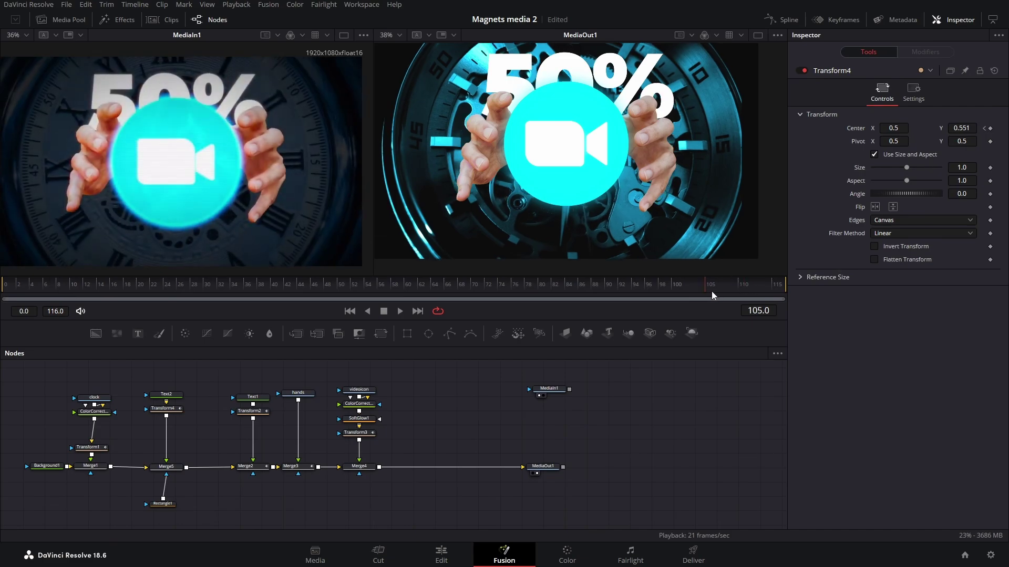
click(362, 466)
key(shift+space)
text(tran)
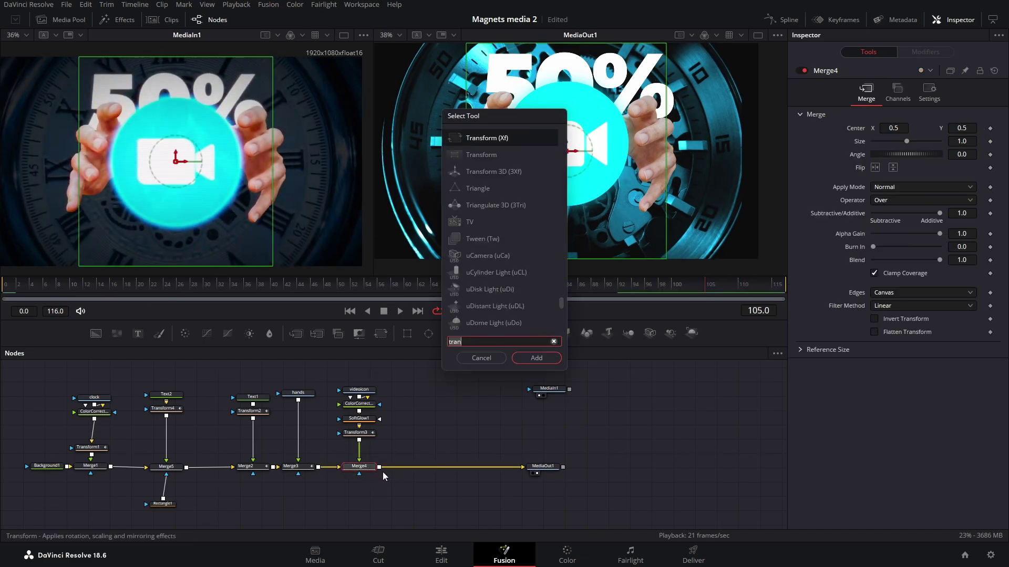
key(Return)
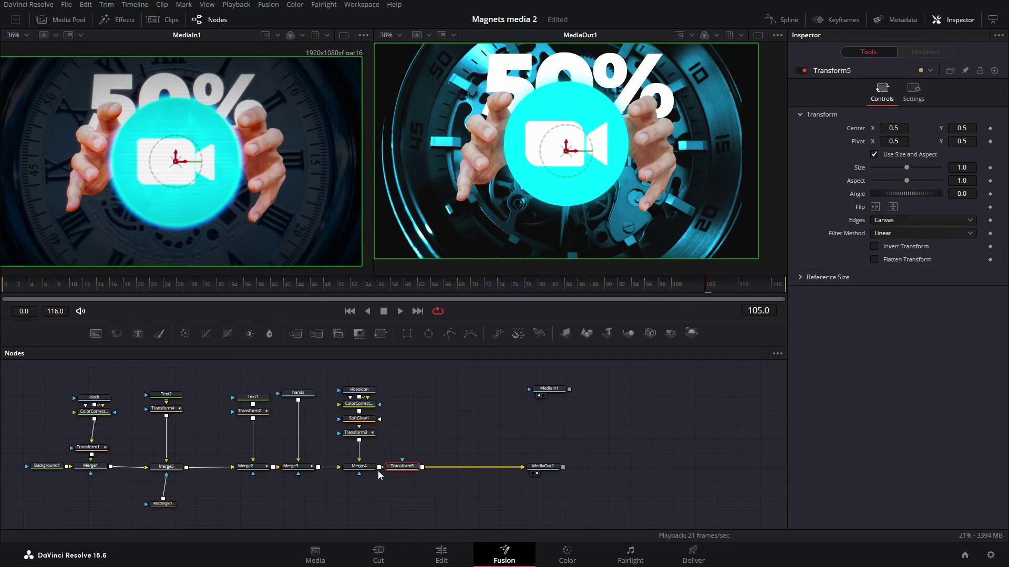
drag(401, 474, 421, 475)
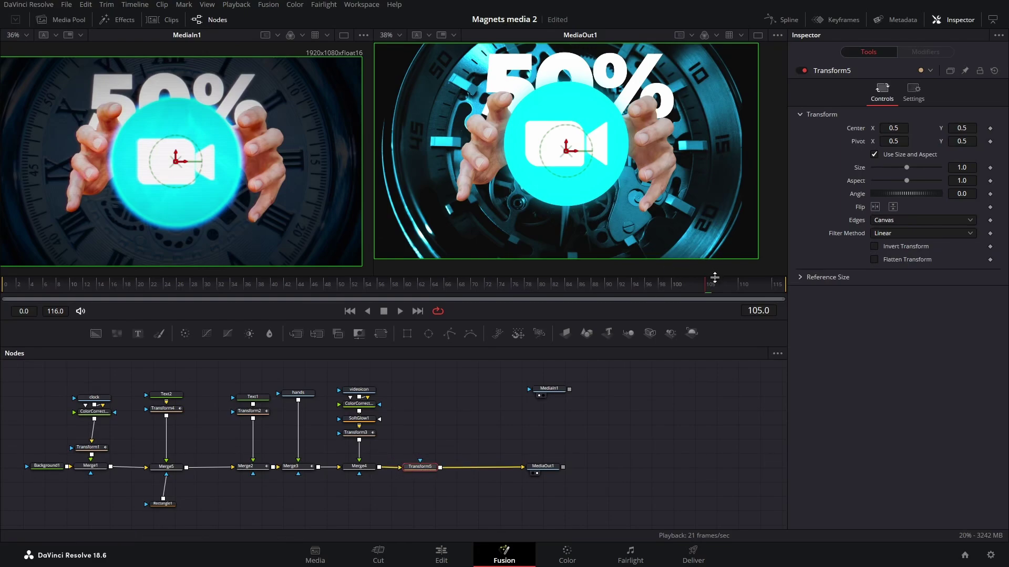
Step: Set starting keyframes at frame 105 for Transform5's Size at 1.0 and Angle at 0.0
mouse_move(706, 290)
mouse_down()
mouse_move(755, 285)
mouse_move(705, 289)
mouse_up()
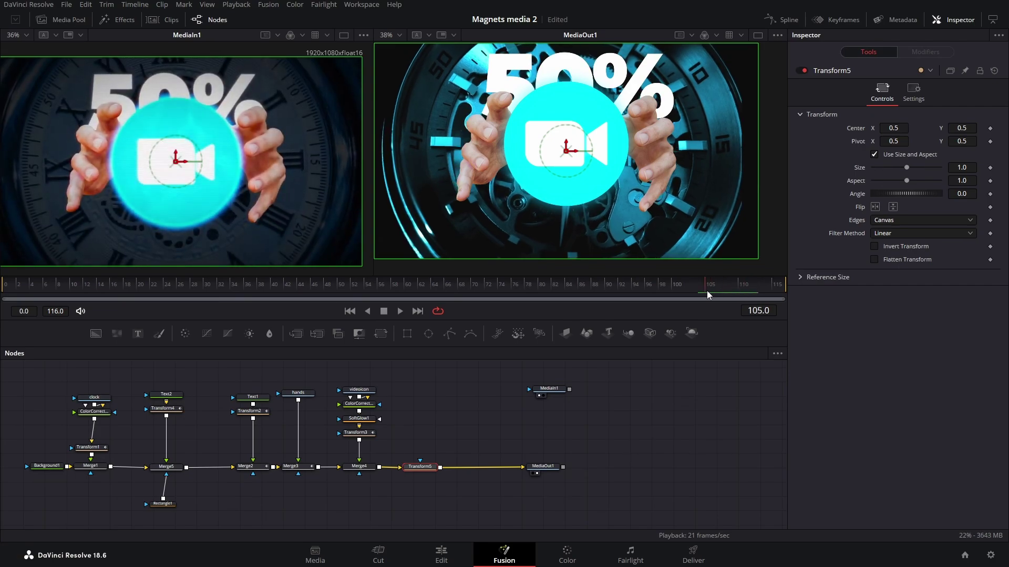
click(990, 168)
click(990, 194)
Step: At frame 115, keyframe Transform5's Size at 2.21 and its Angle at 42.7
drag(708, 288, 771, 289)
key(Left)
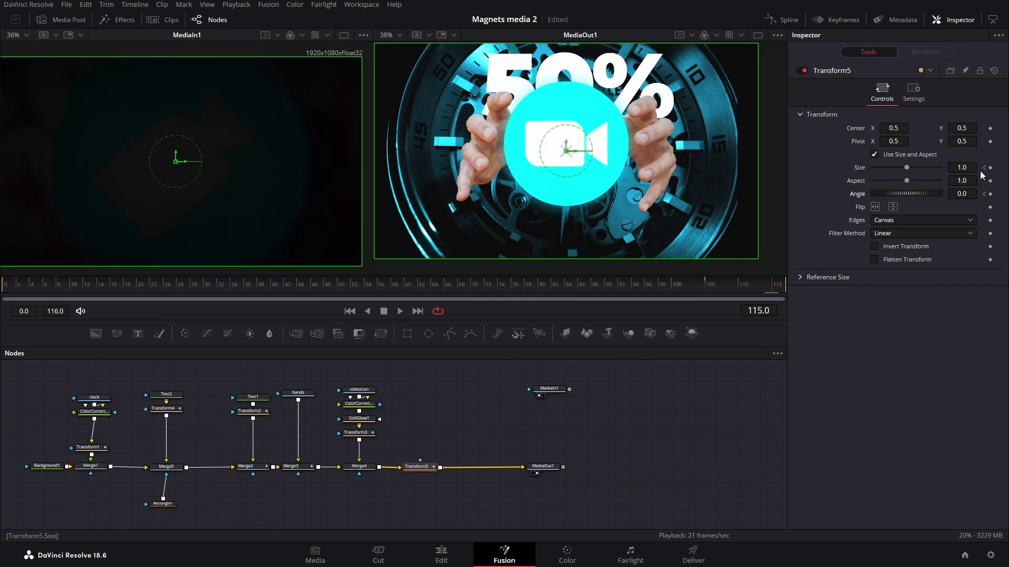
click(990, 168)
drag(907, 167, 917, 166)
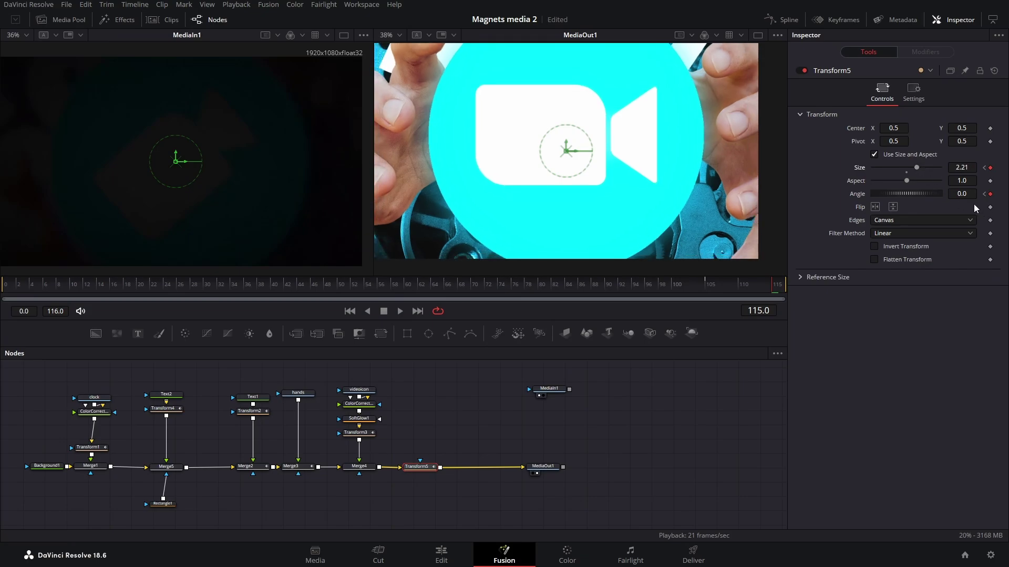
drag(959, 193, 981, 193)
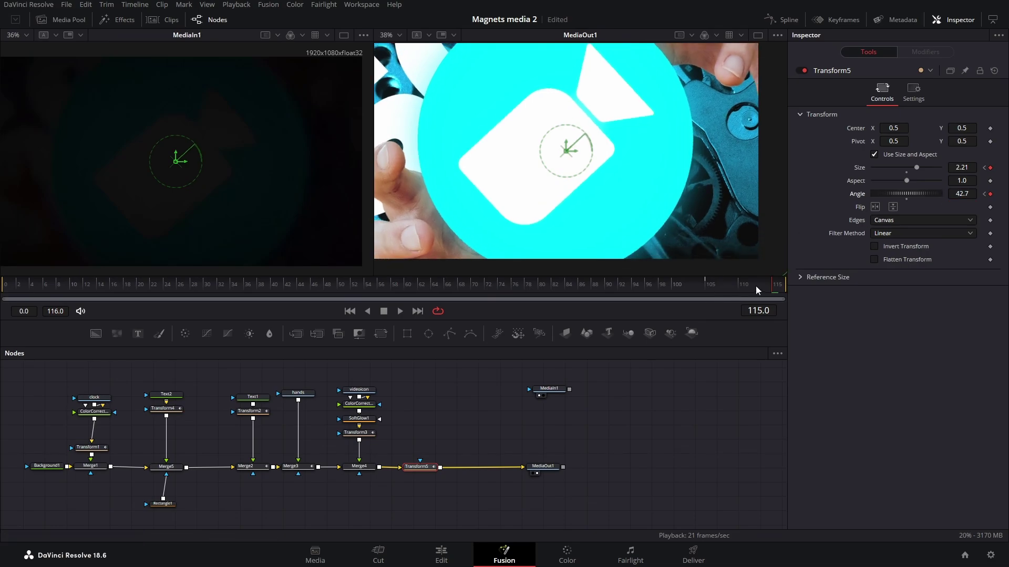
Step: Fit Transform5's Size and Angle curves in the spline editor and smooth their keyframes with ease in 55.3 and ease out 61.4
drag(772, 289, 712, 289)
click(788, 21)
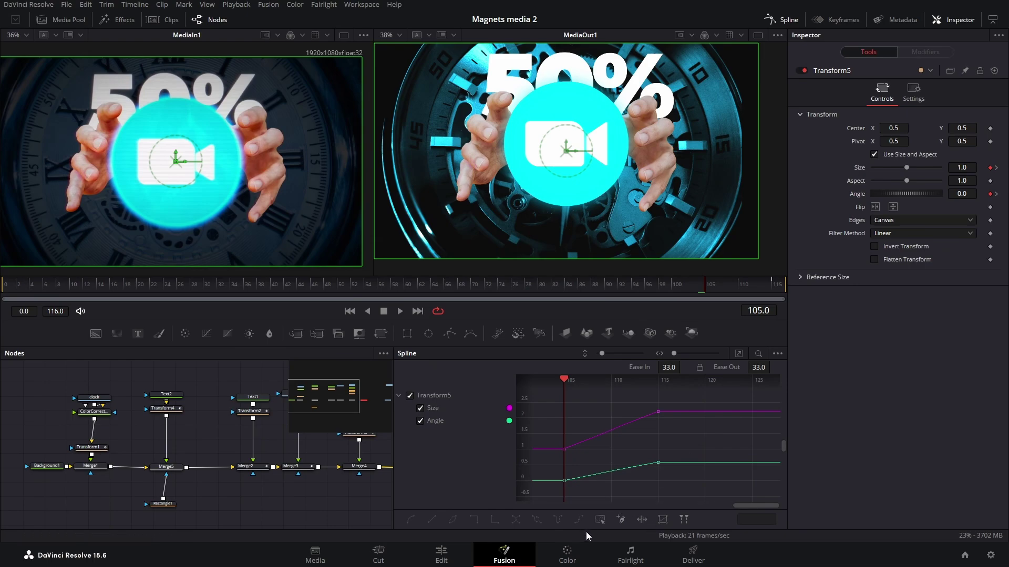
click(739, 354)
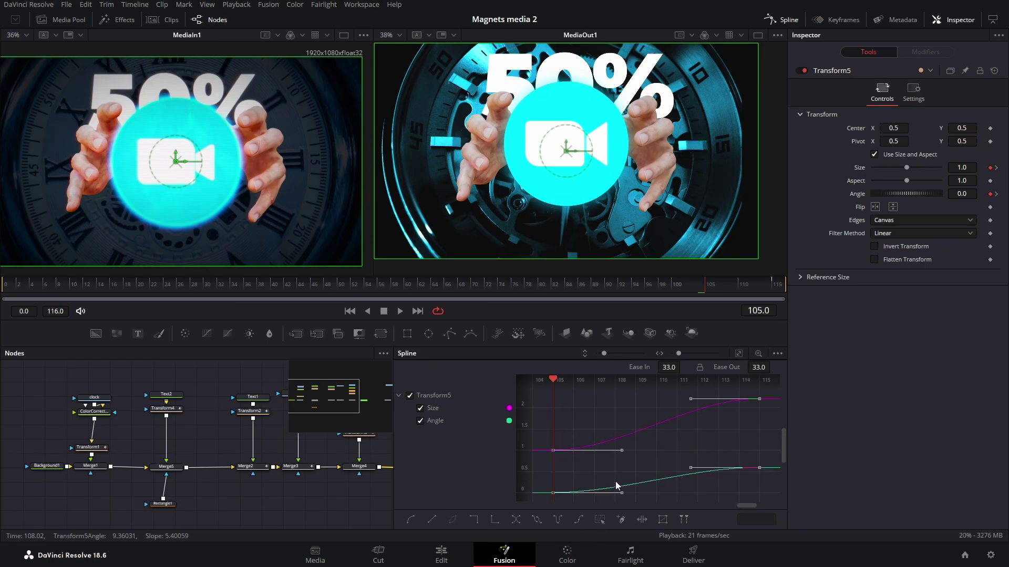
key(ctrl+a)
key(s)
drag(640, 368, 660, 367)
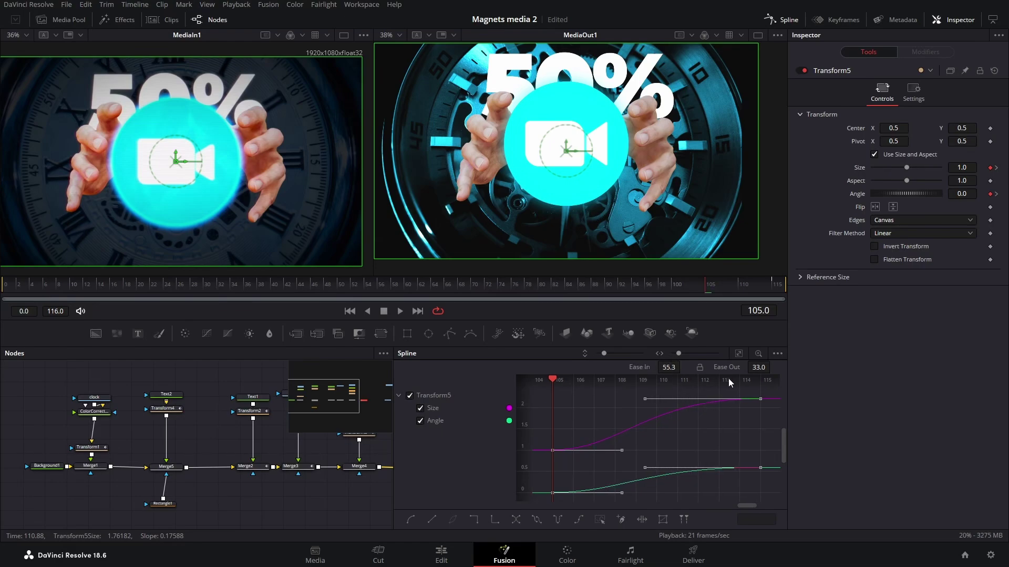
drag(727, 367, 757, 367)
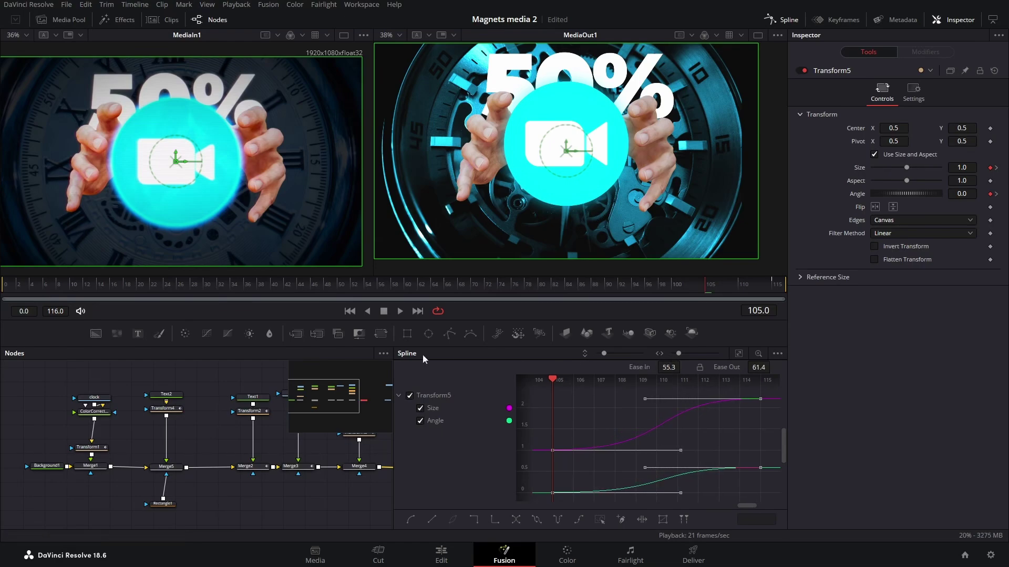
Step: Raise Transform5's ease out to 80 and shorten the incoming handles of both final keyframes to an ease in of 24, then scrub to frame 115
drag(710, 288, 742, 285)
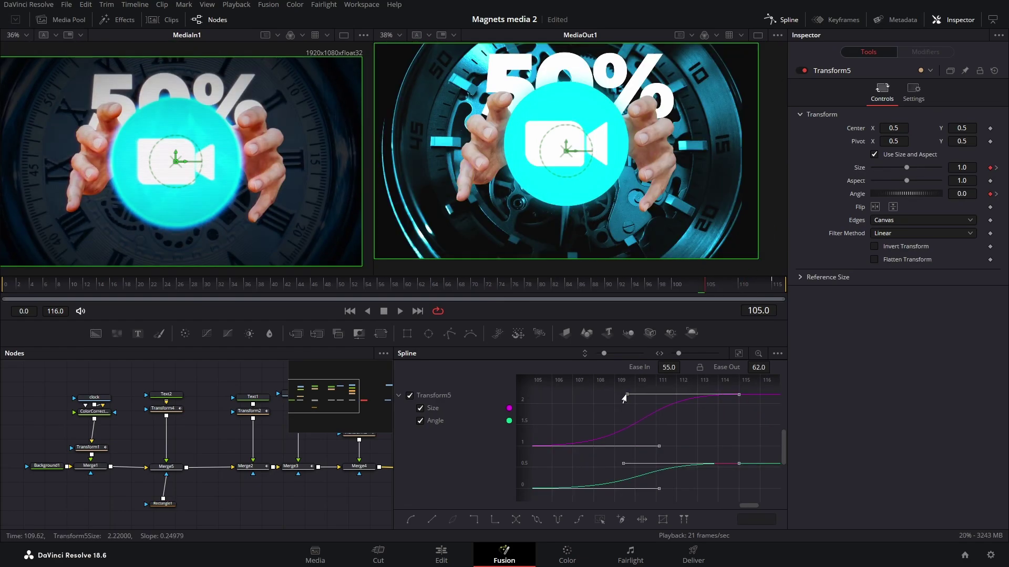
drag(659, 402, 679, 399)
drag(729, 370, 773, 367)
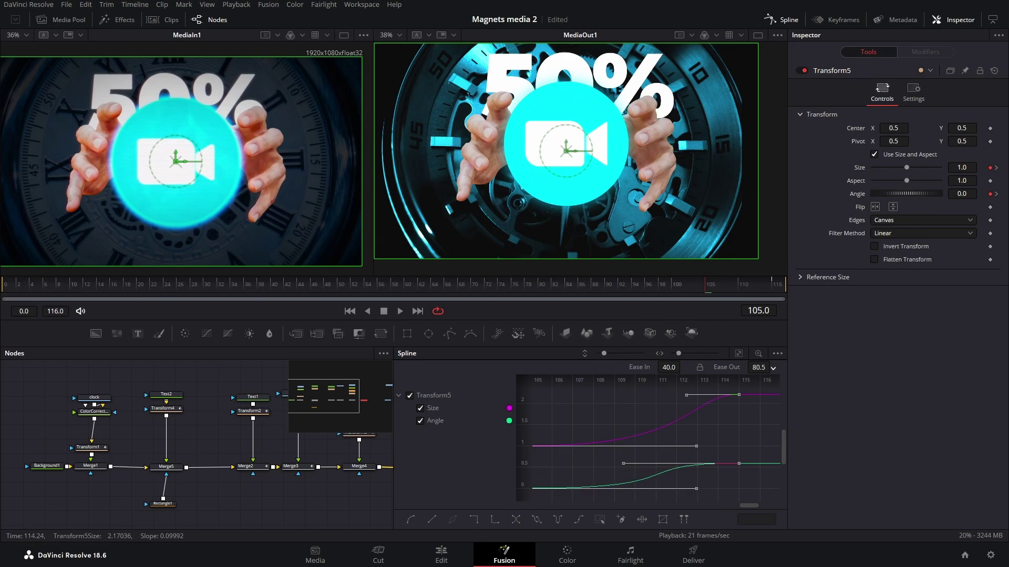
drag(623, 463, 691, 464)
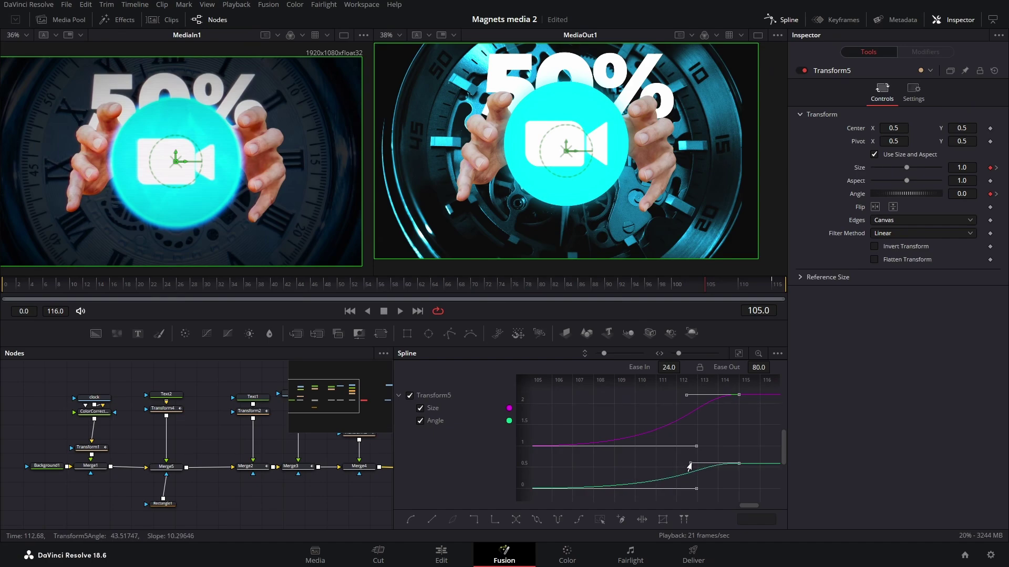
drag(708, 289, 777, 294)
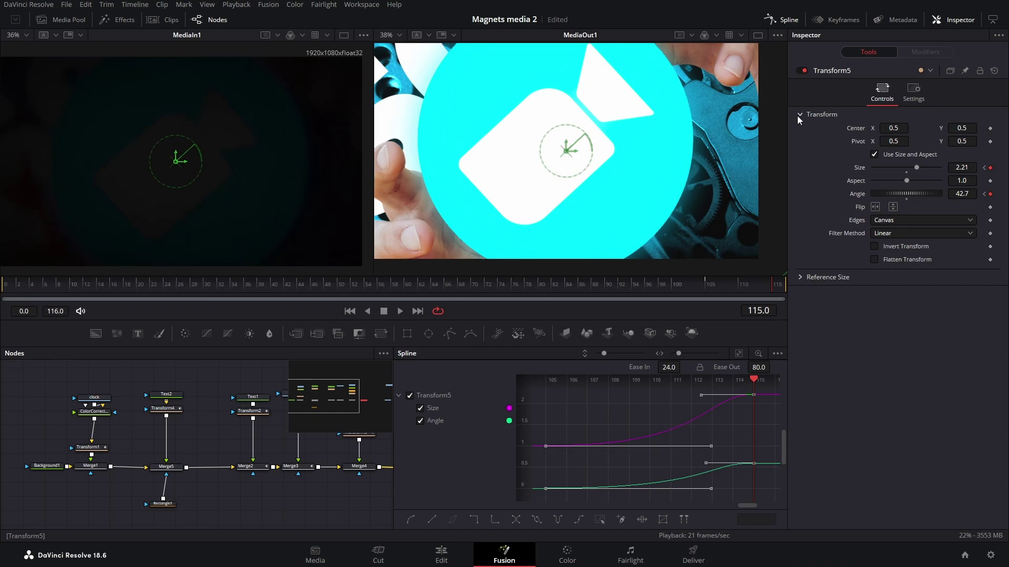
Step: Enable motion blur on Transform5 with quality 4 and shutter angle 232.4, and check the blur around frame 111
click(914, 95)
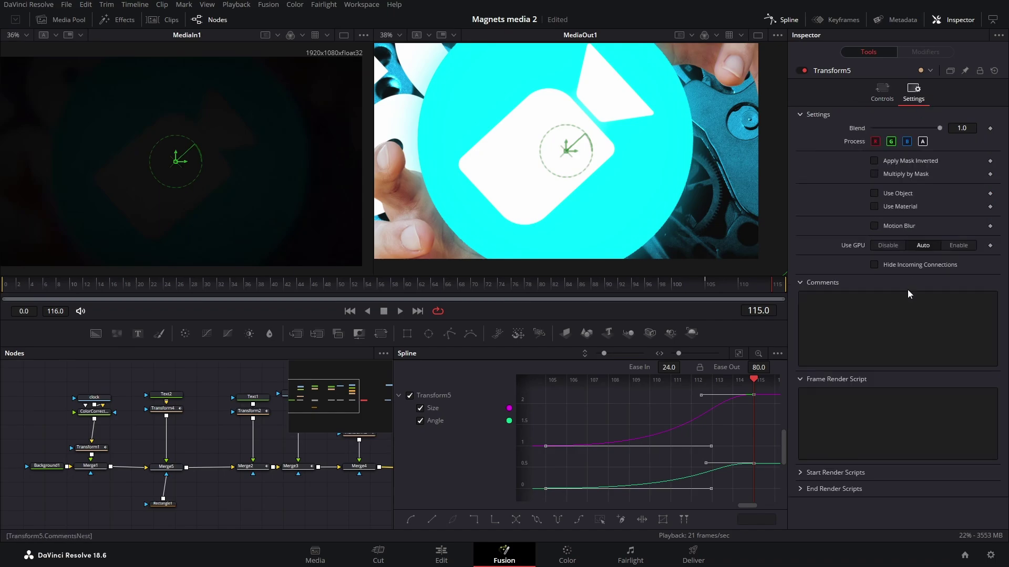
click(874, 225)
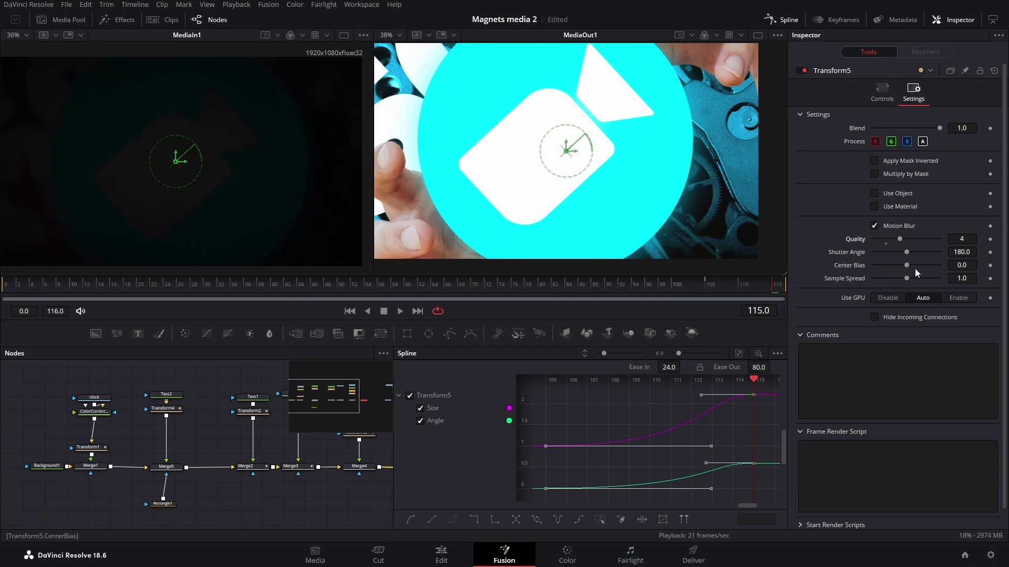
drag(906, 255, 916, 253)
mouse_move(751, 287)
mouse_down()
mouse_move(708, 291)
mouse_move(771, 291)
mouse_move(752, 293)
mouse_up()
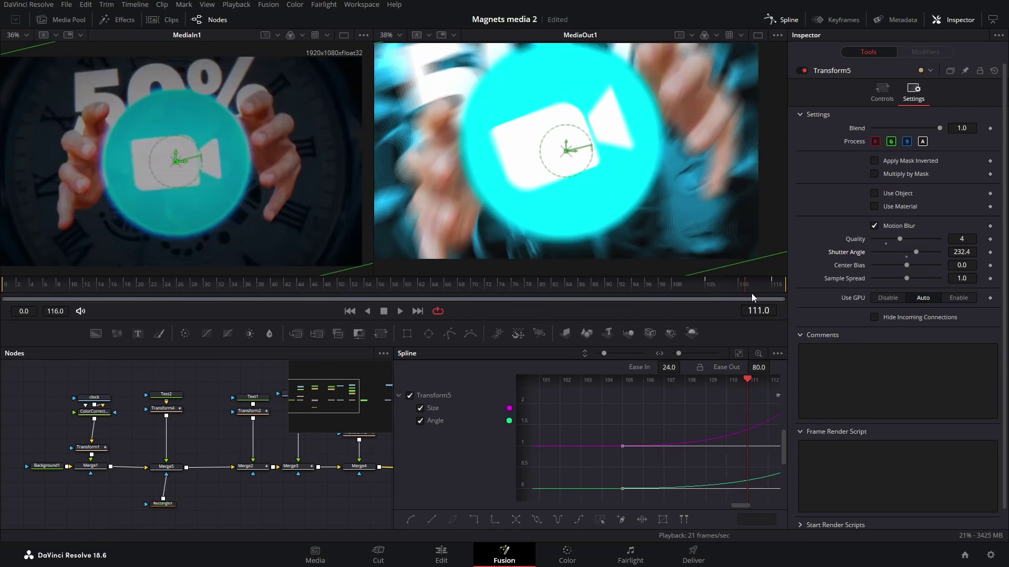
Step: Set Transform5's motion blur shutter angle to 180 and quality to 2, and scrub the closing frames to check it
drag(917, 253, 909, 253)
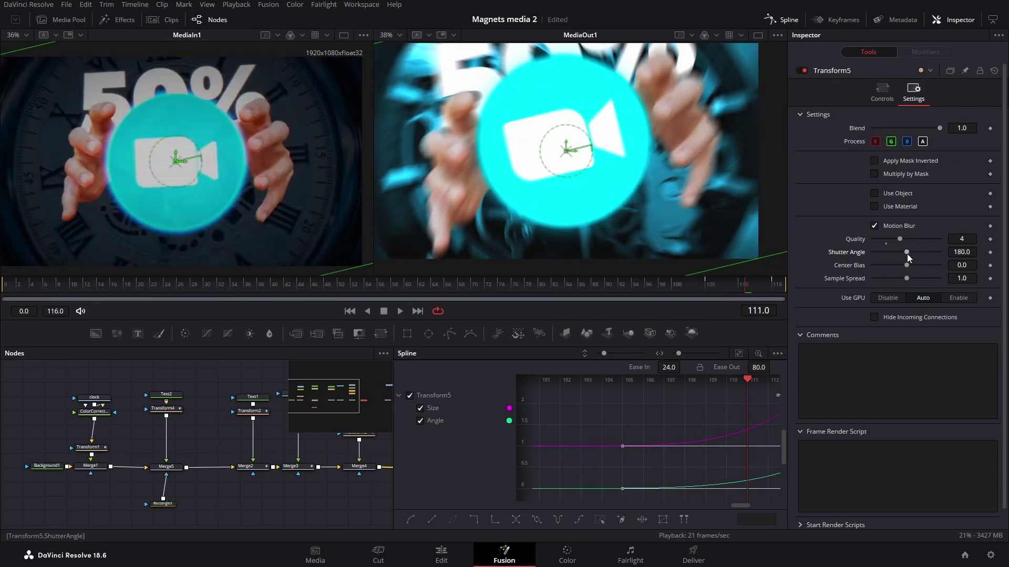
drag(903, 238, 891, 240)
click(724, 286)
drag(719, 282, 768, 289)
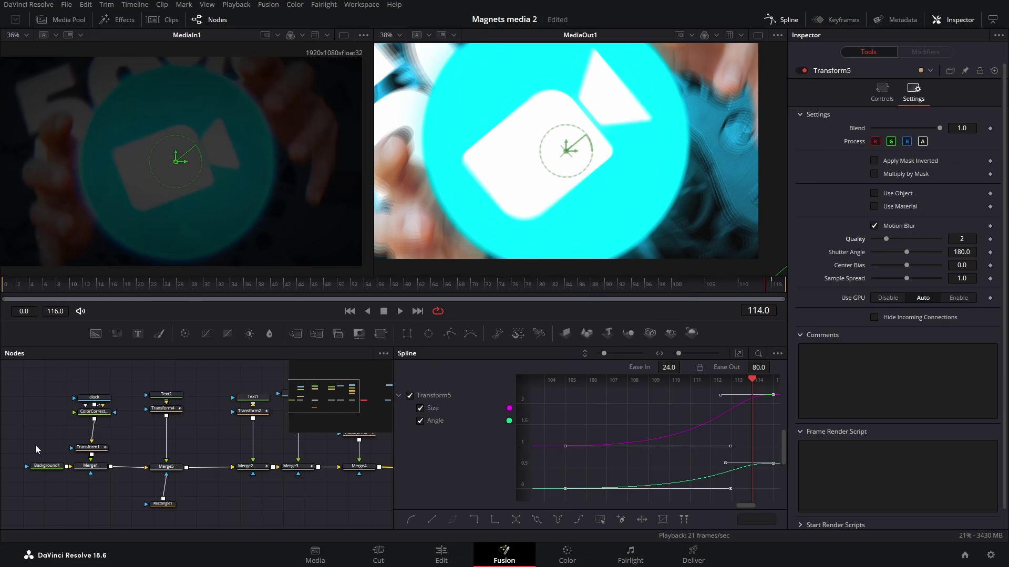
Step: Add a black Background node and merge it over the output between Transform5 and MediaOut1
scroll(181, 455, right, 5)
drag(96, 333, 284, 467)
drag(252, 426, 276, 429)
drag(320, 456, 264, 465)
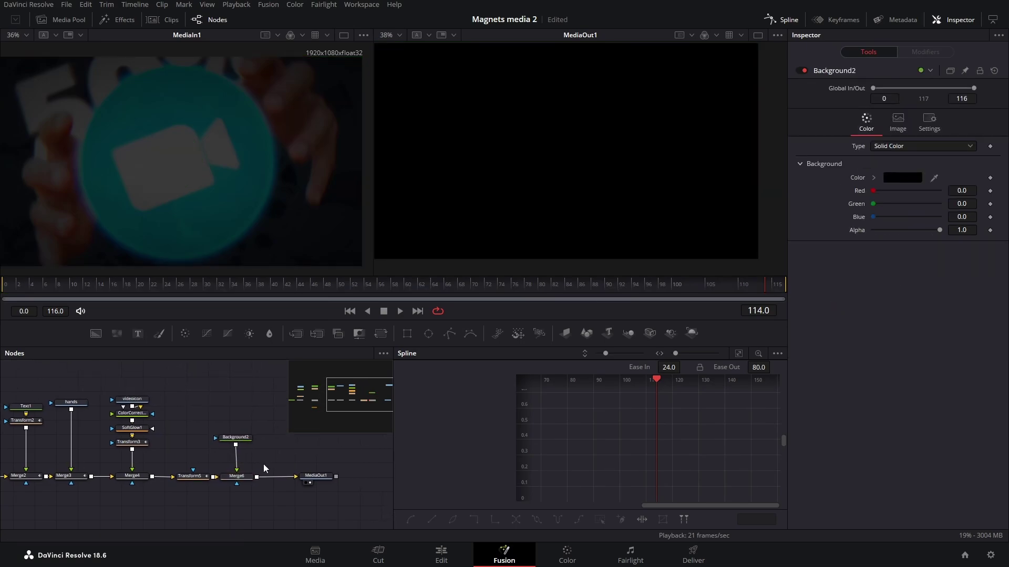
Step: Keyframe Merge6's Blend at 1.0 on frame 116 and at 0.0 on frame 108 to create a fade to black
click(236, 476)
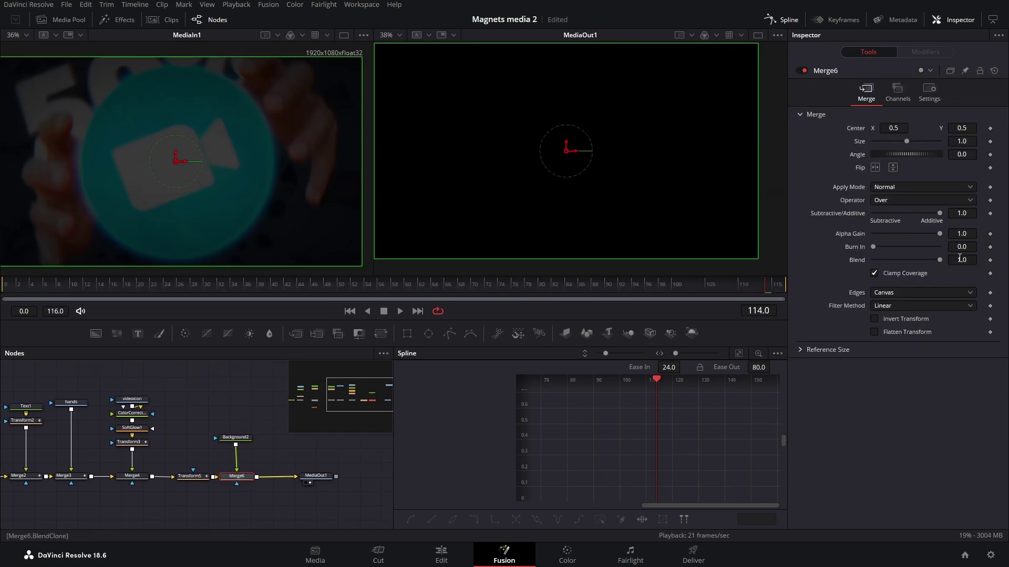
key(End)
click(990, 259)
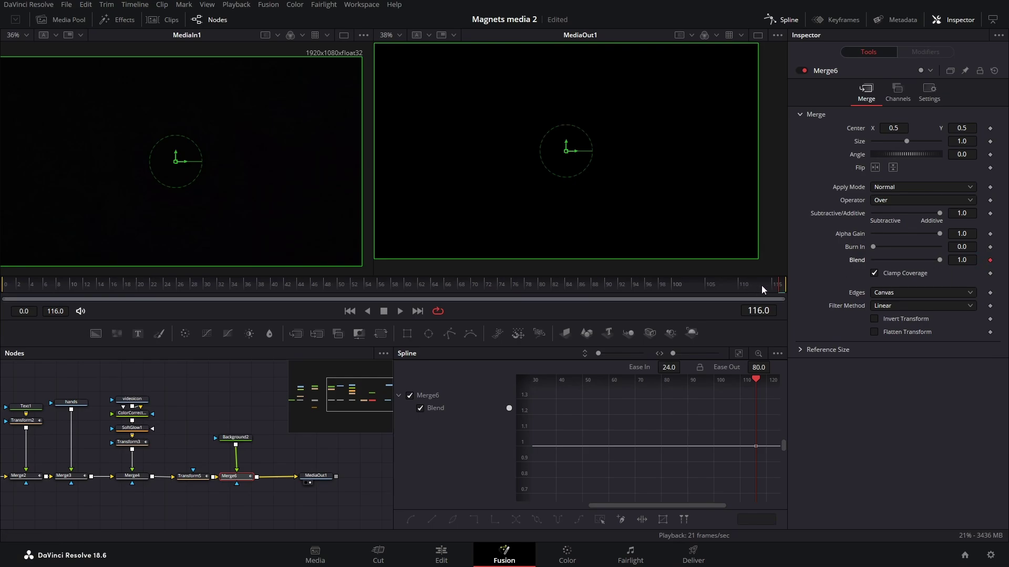
drag(762, 285, 729, 285)
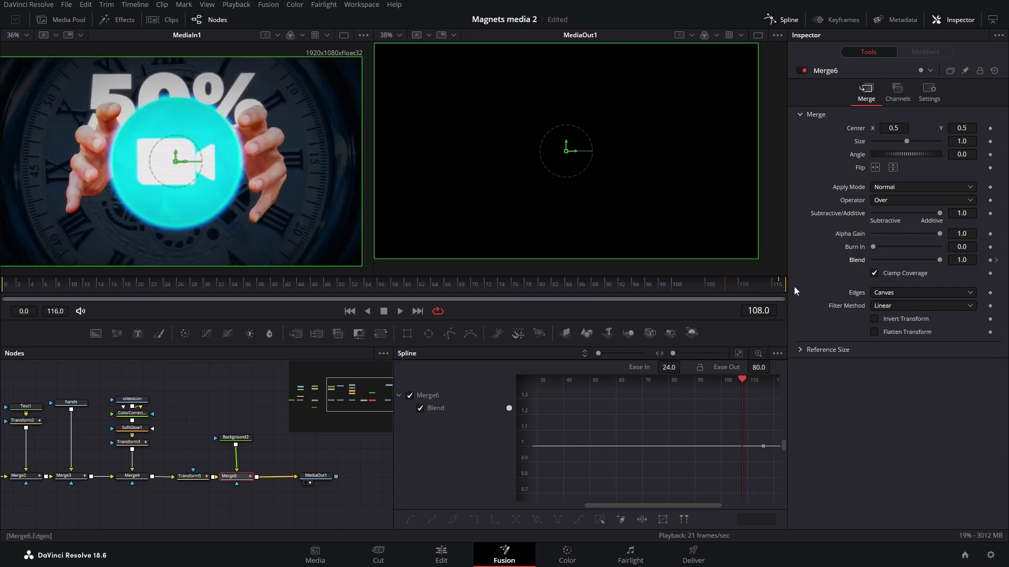
click(990, 259)
drag(940, 263, 851, 271)
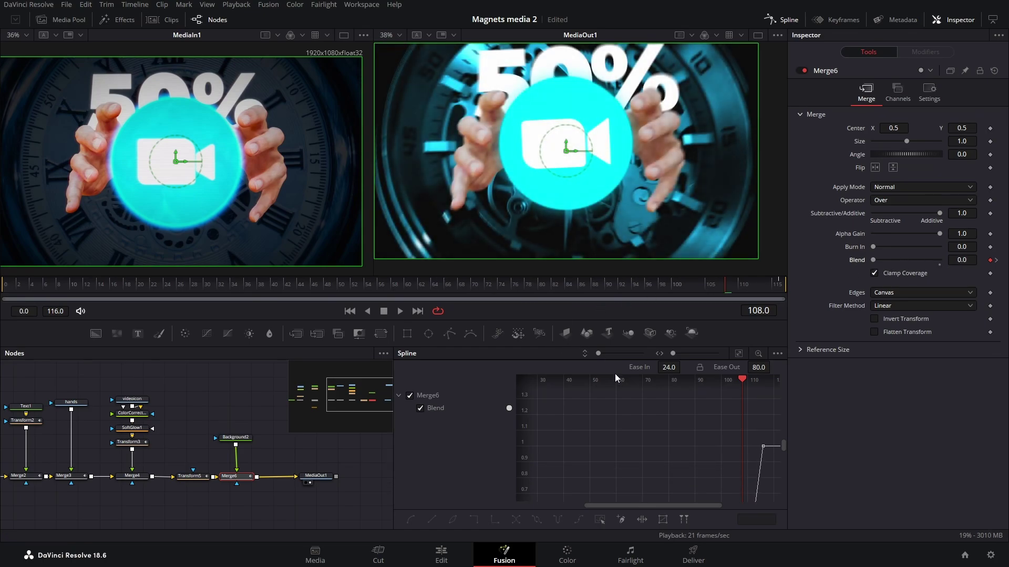
Step: Fit Merge6's Blend curve in the spline editor, smooth its keyframes and play back the fade to black
click(509, 408)
click(738, 354)
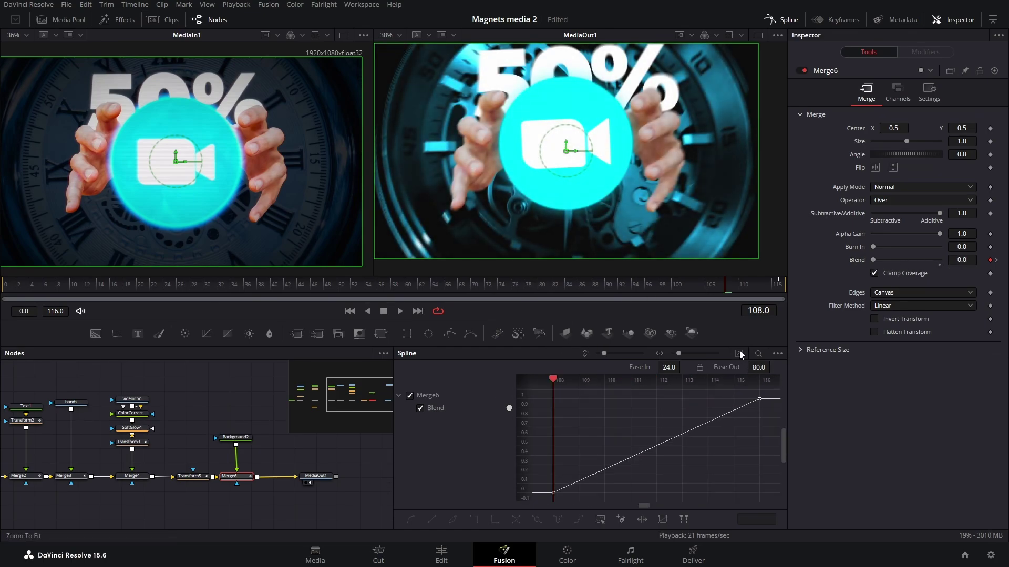
click(600, 520)
click(604, 521)
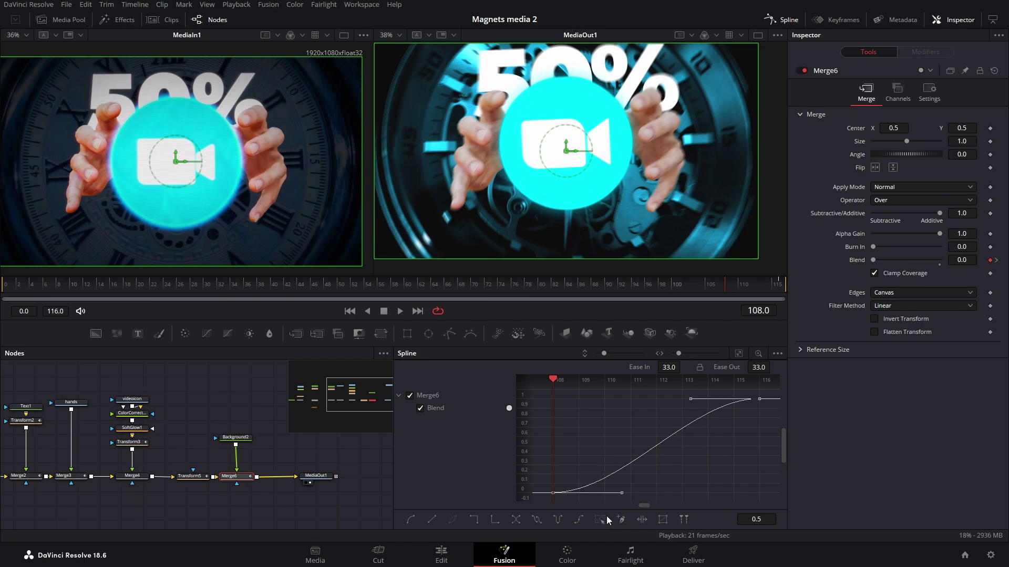
click(399, 311)
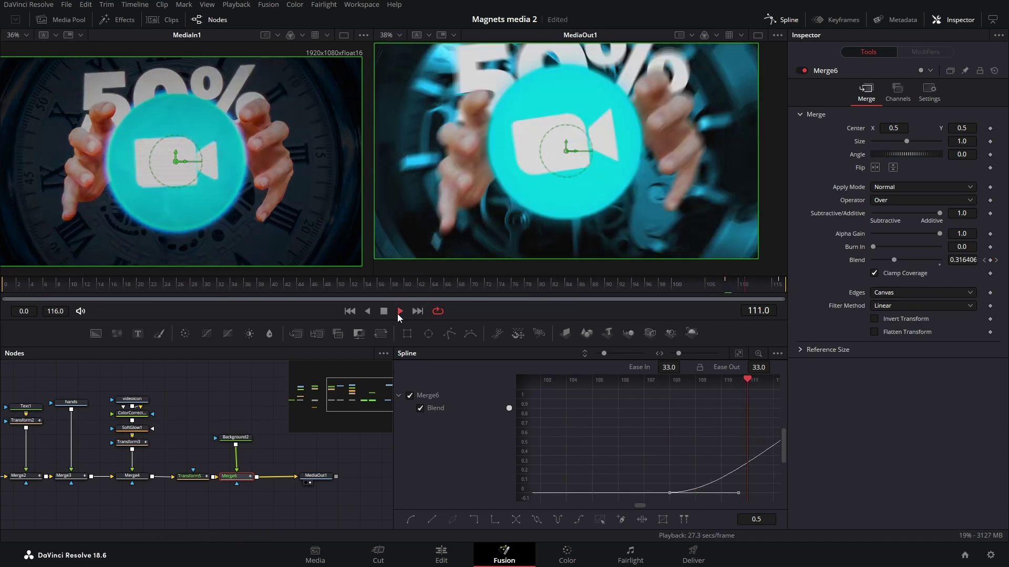